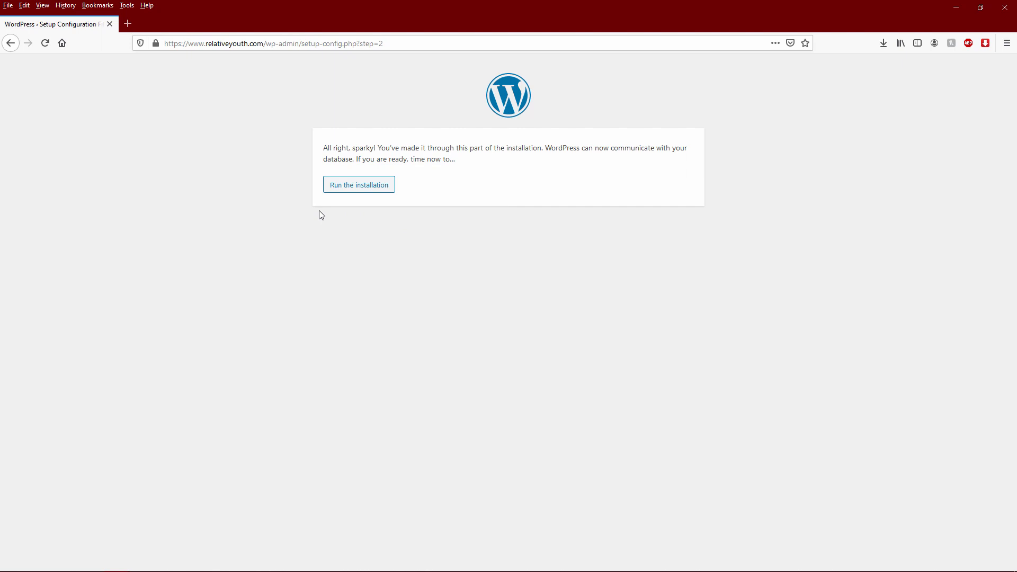
- Launch the WordPress installation from the setup configuration page to reach the Welcome form
left_click(351, 193)
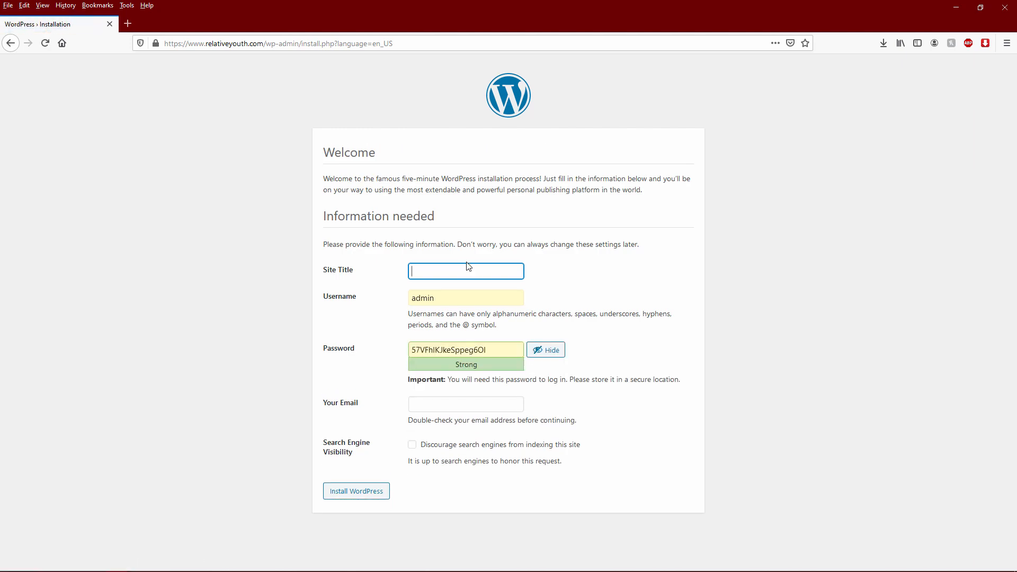
- Enter 'Relative Youth' as the site title and keep the prefilled username
type("Relative Youth")
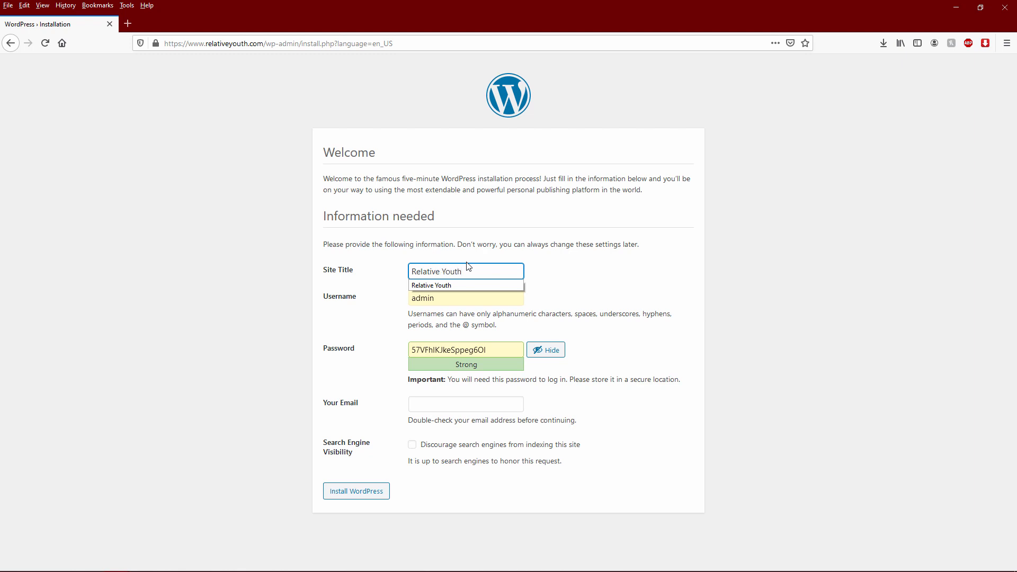
left_click(638, 270)
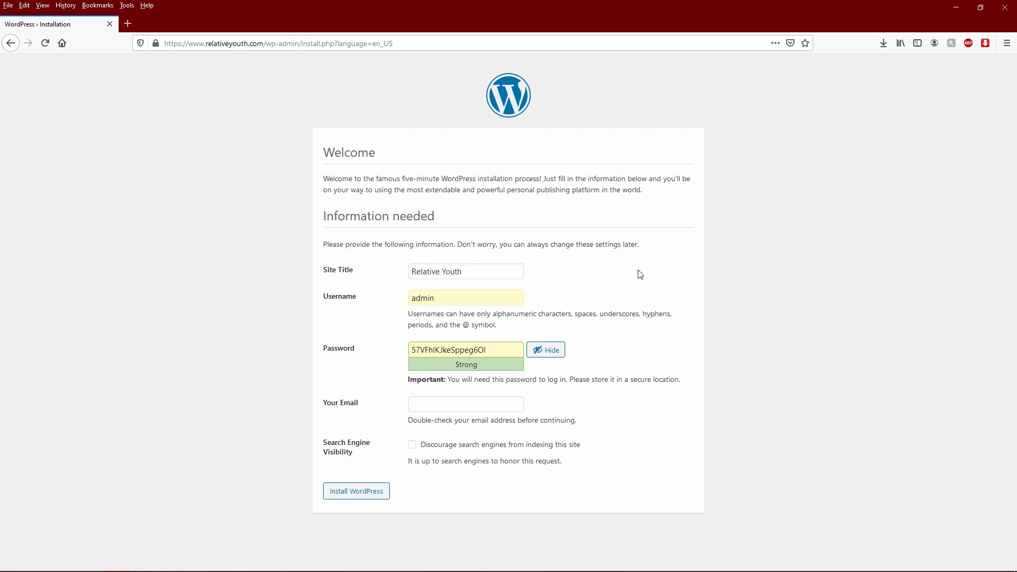
left_click(467, 296)
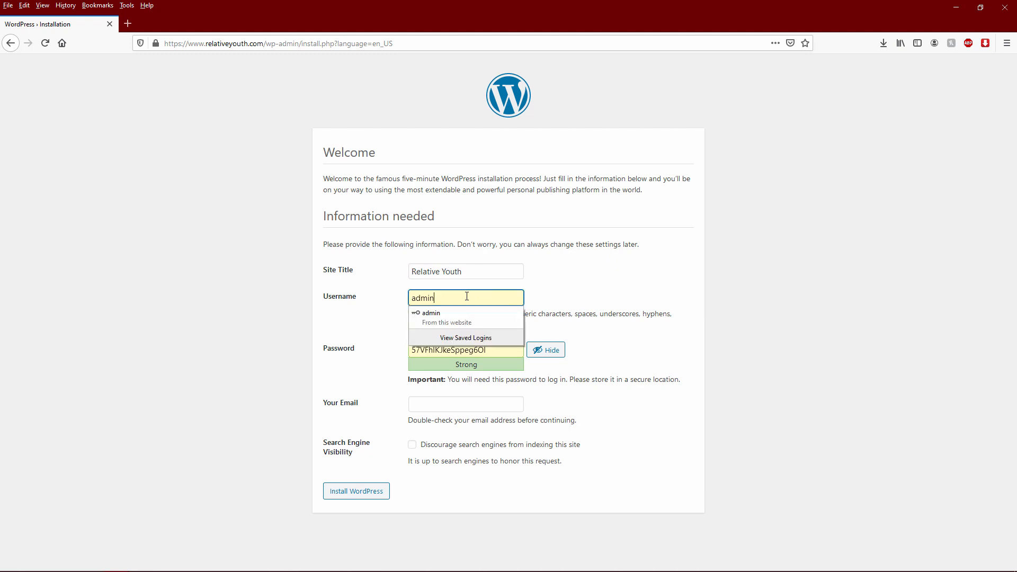
left_click(660, 290)
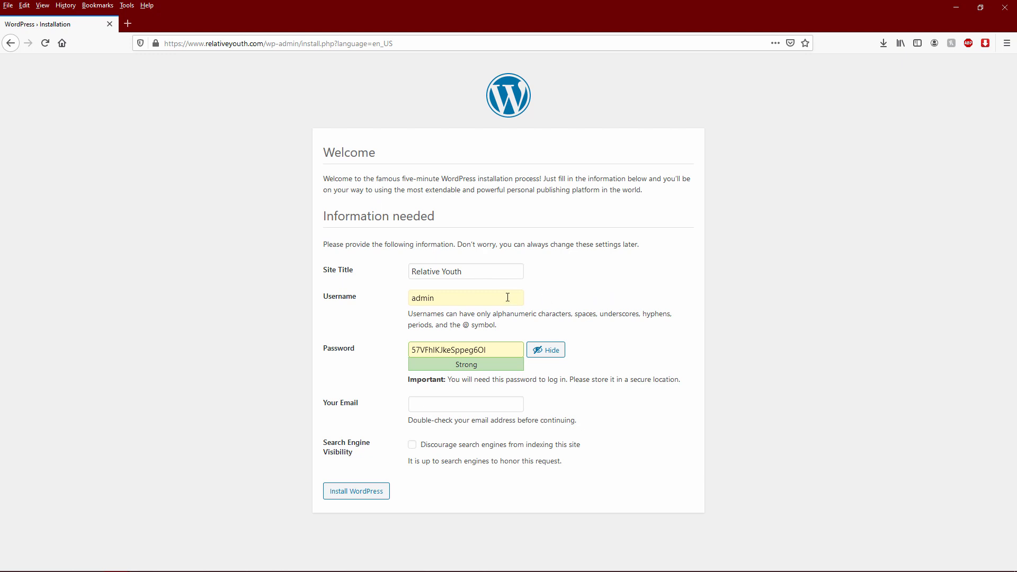
left_click(470, 295)
- Replace the generated password with a weak one and confirm using the weak password
left_click(458, 349)
double_click(458, 350)
type("password")
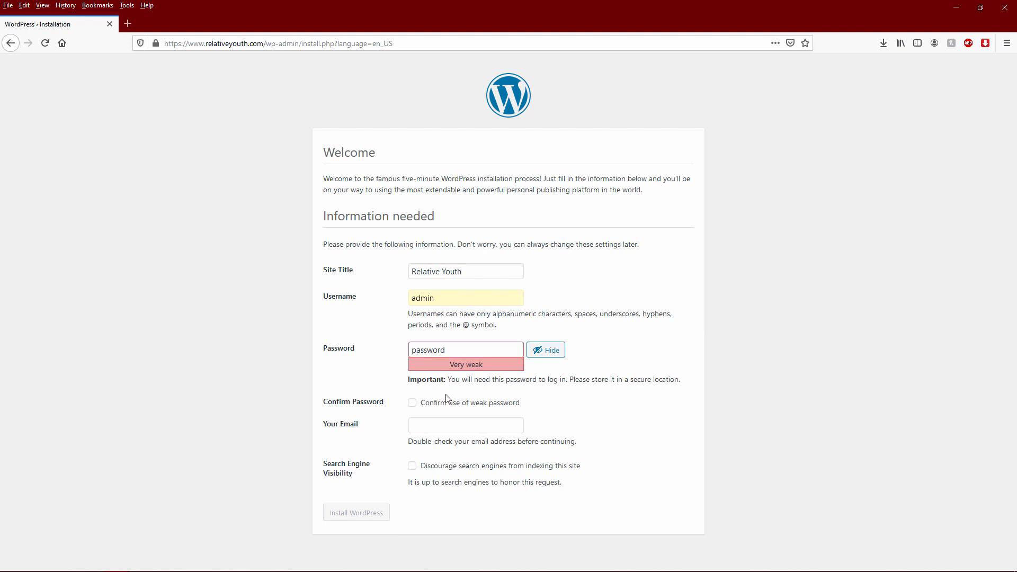
left_click(413, 404)
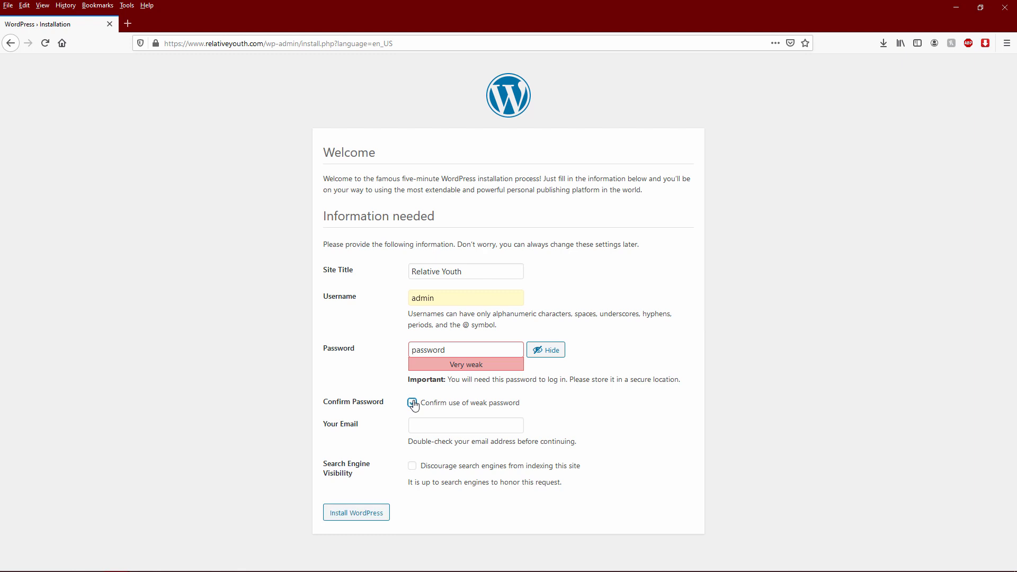
- Fill in the admin e-mail address and submit the installation
left_click(442, 423)
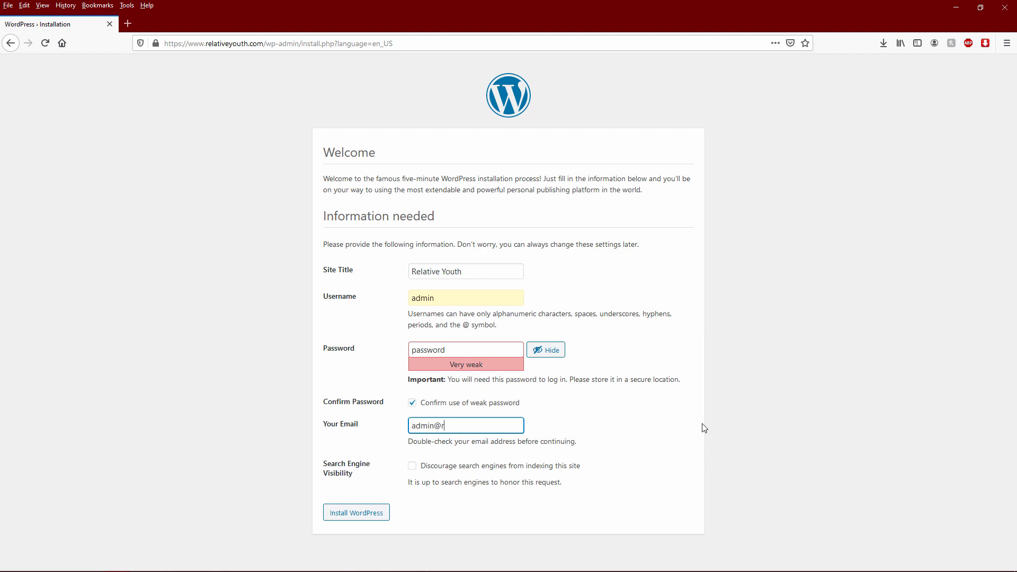
left_click(702, 428)
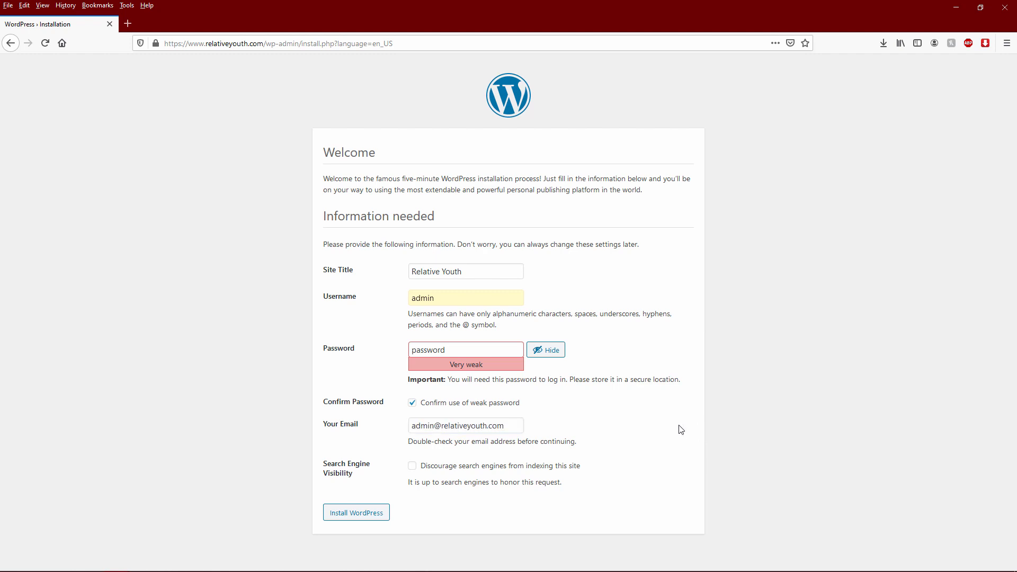
left_click(436, 425)
left_click(361, 514)
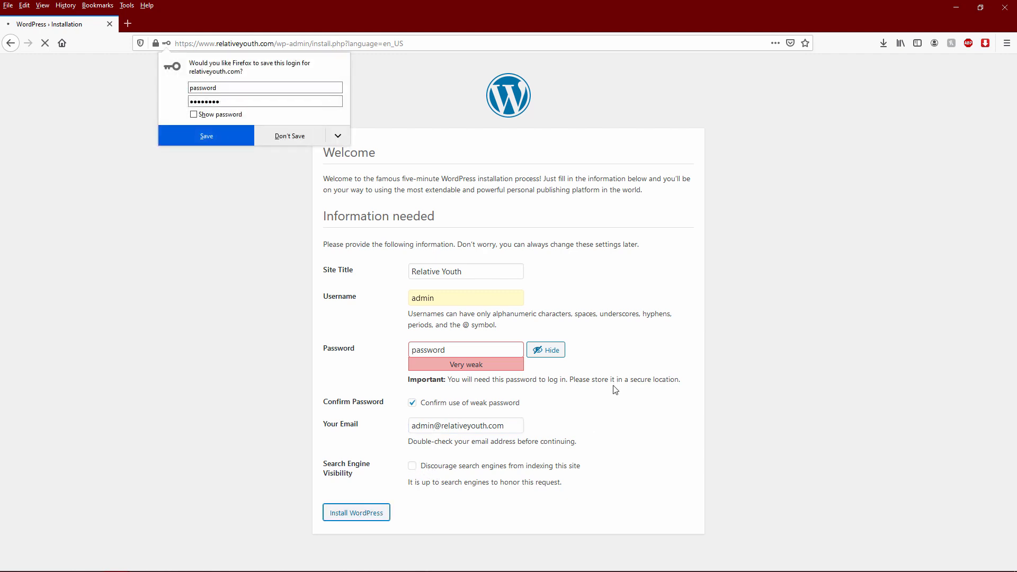
- Log in to the Relative Youth dashboard with Remember Me ticked, declining Firefox's save prompts
left_click(297, 139)
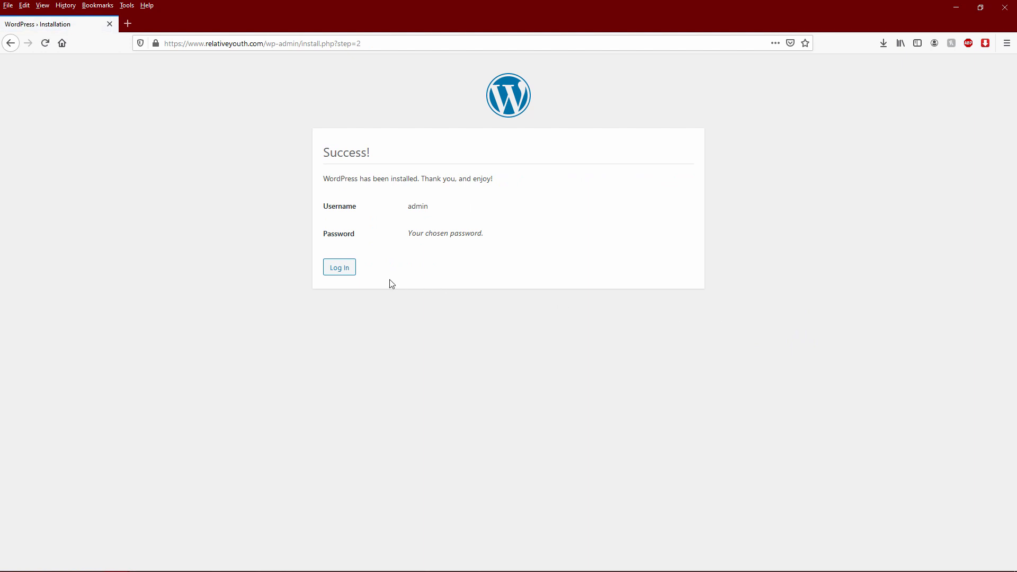
left_click(346, 269)
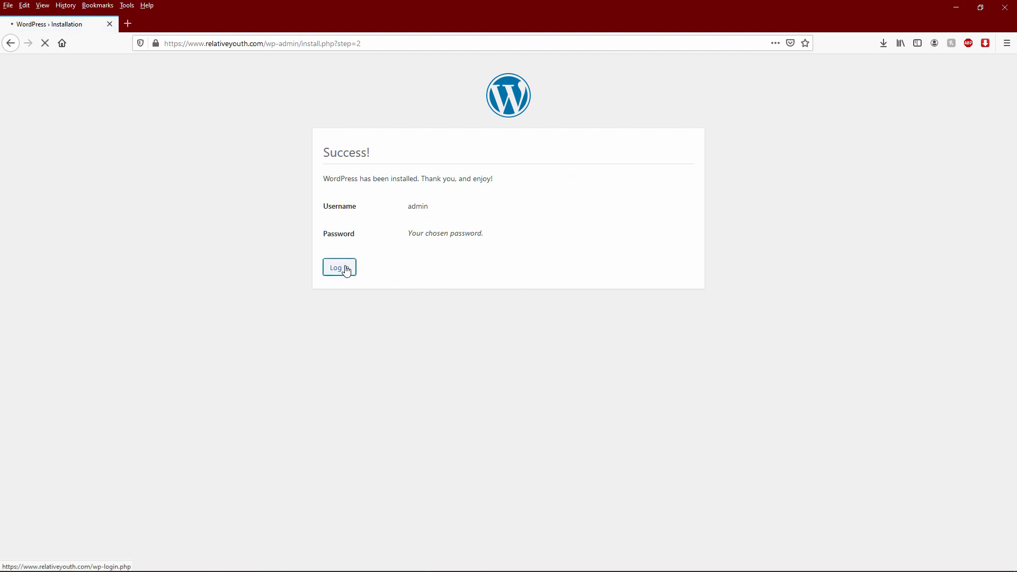
key("Tab")
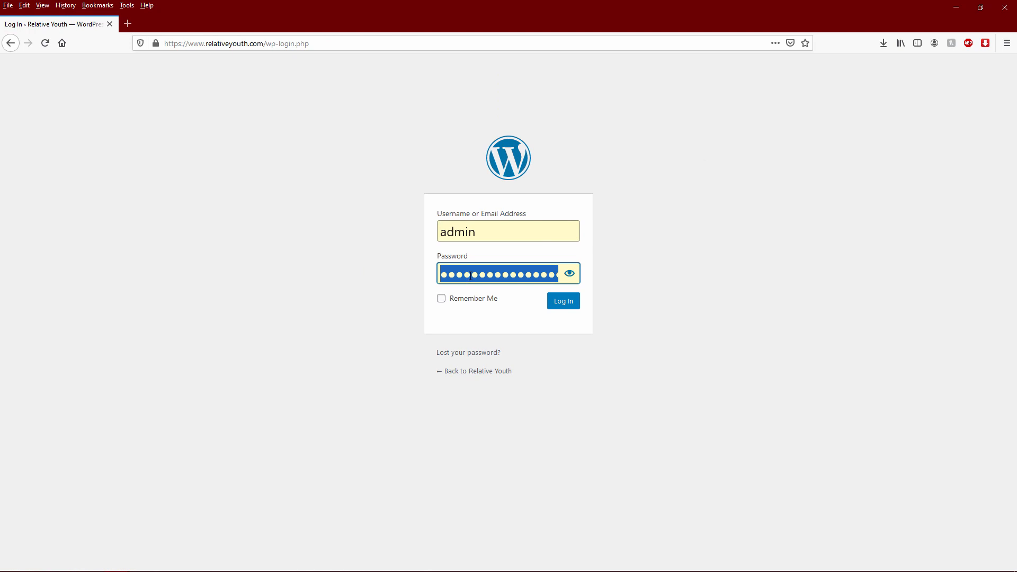
type("********")
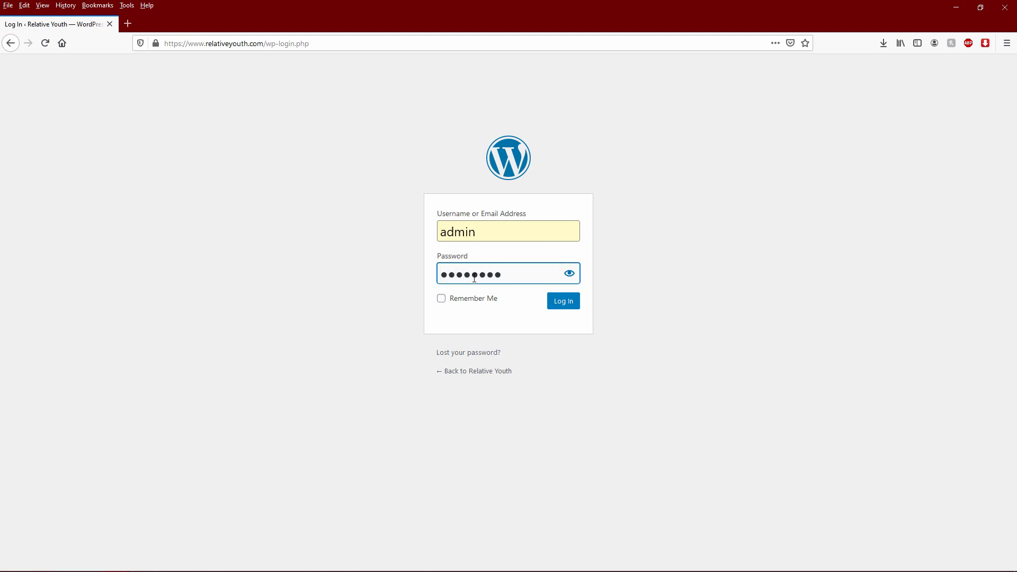
left_click(463, 304)
left_click(554, 302)
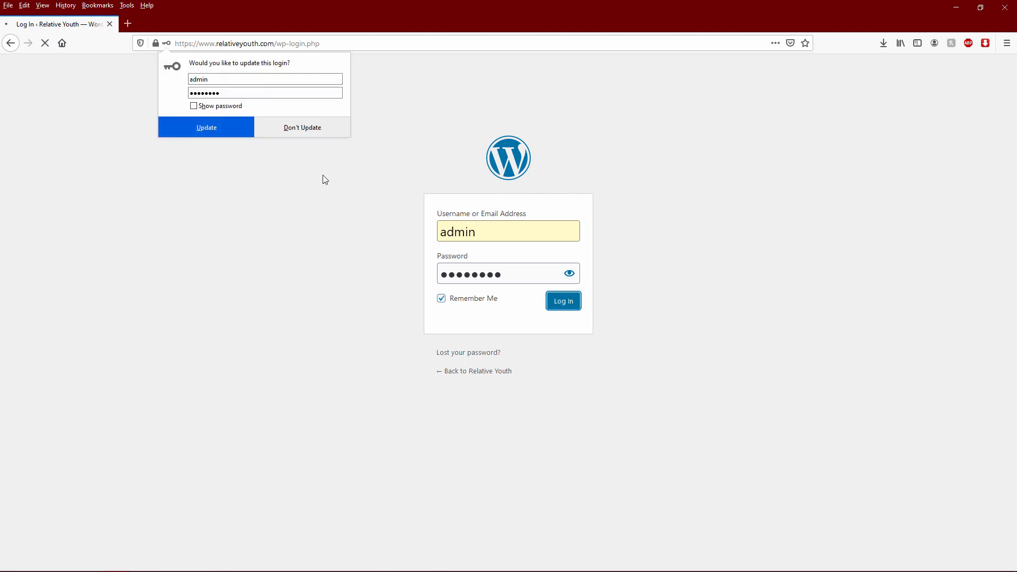
left_click(309, 130)
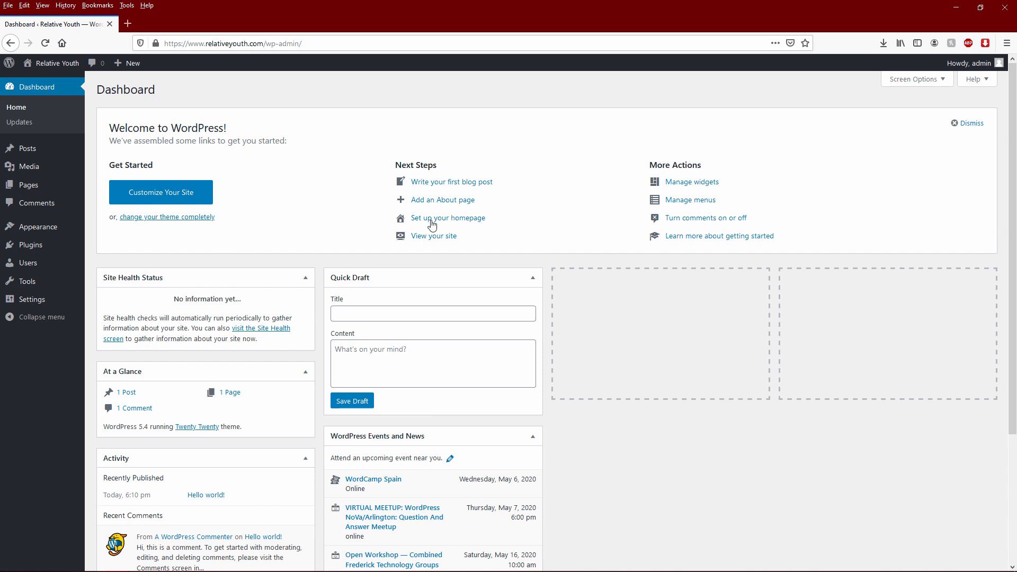
- Go to Posts > All Posts to list the site's posts
mouse_move(52, 229)
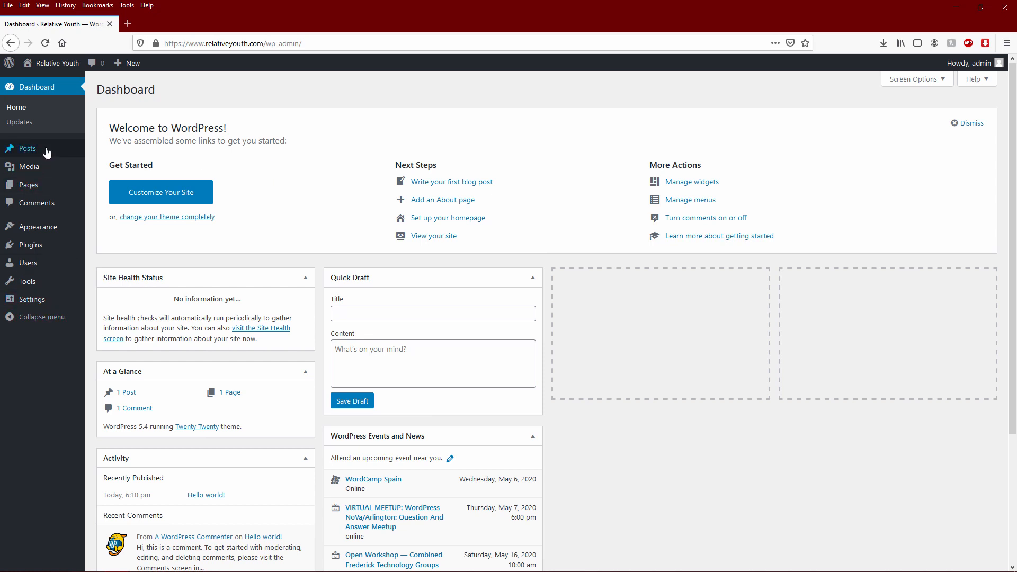
mouse_move(43, 302)
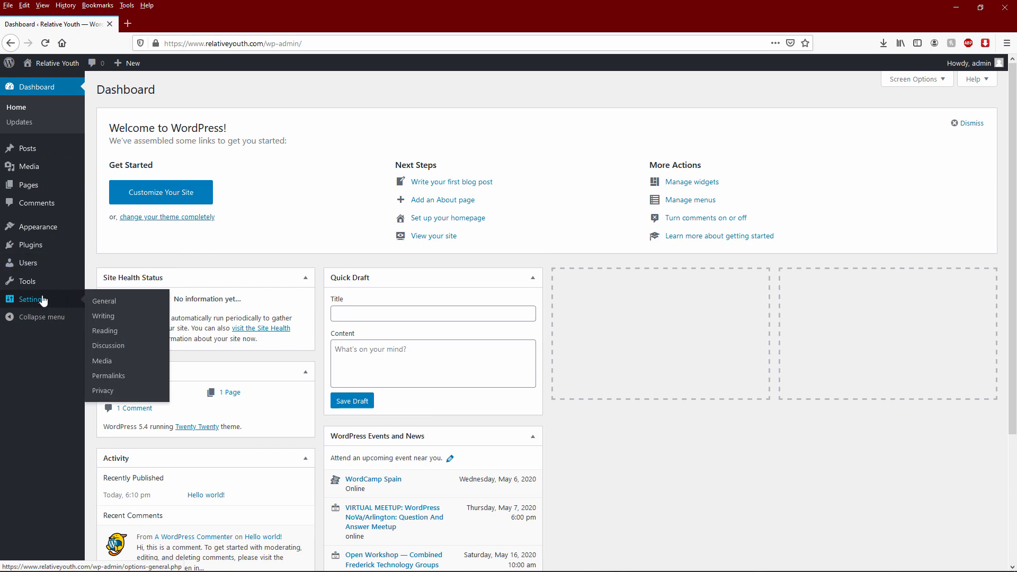
mouse_move(33, 153)
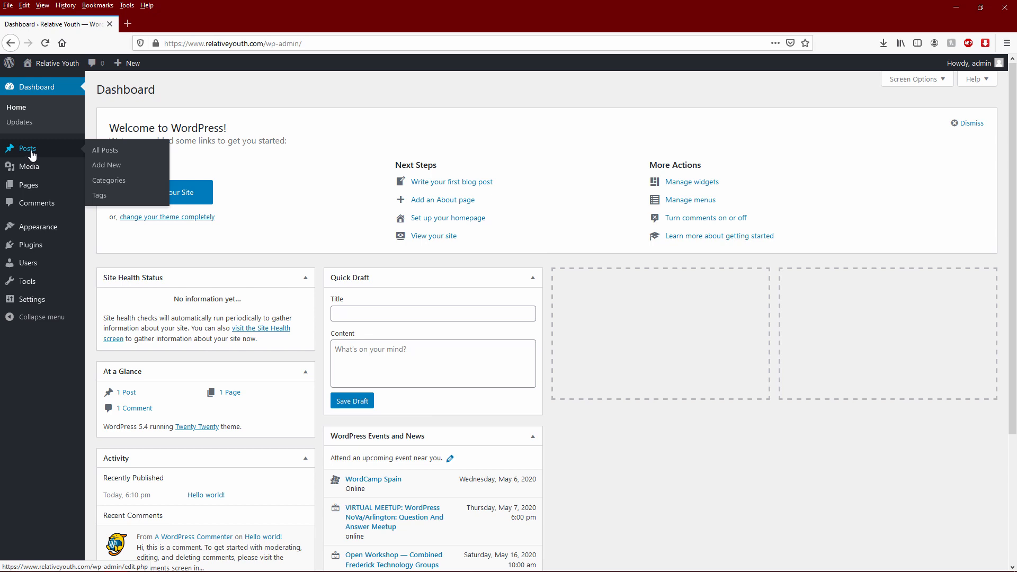
left_click(111, 154)
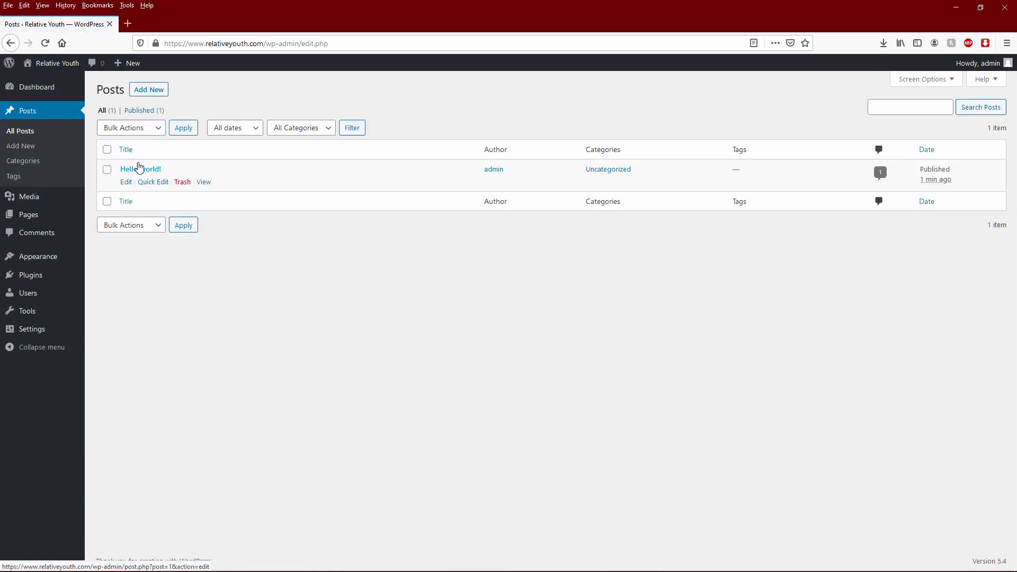
- Open the live site in a separate tab to view its front page
middle_click(57, 66)
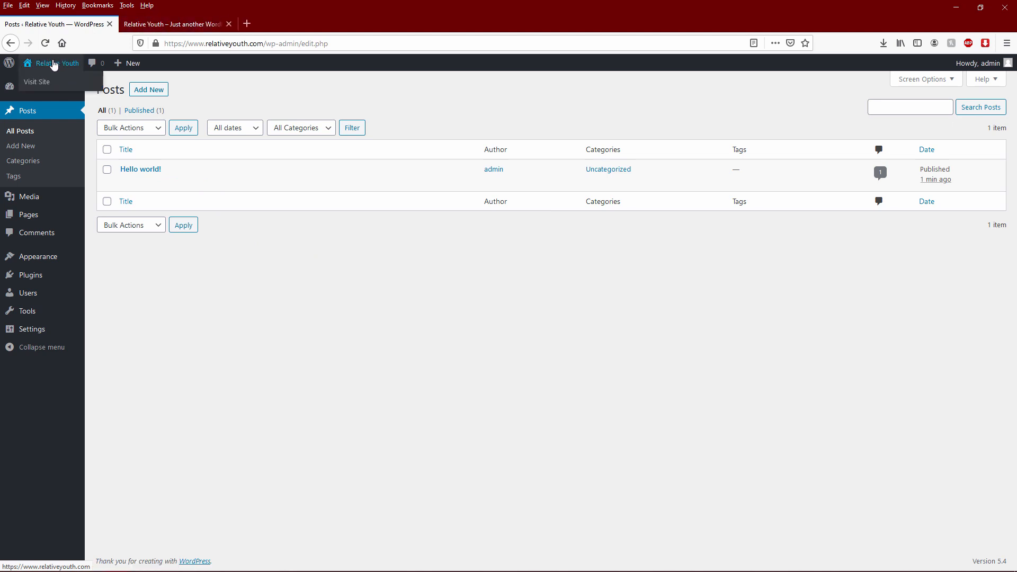
left_click(178, 25)
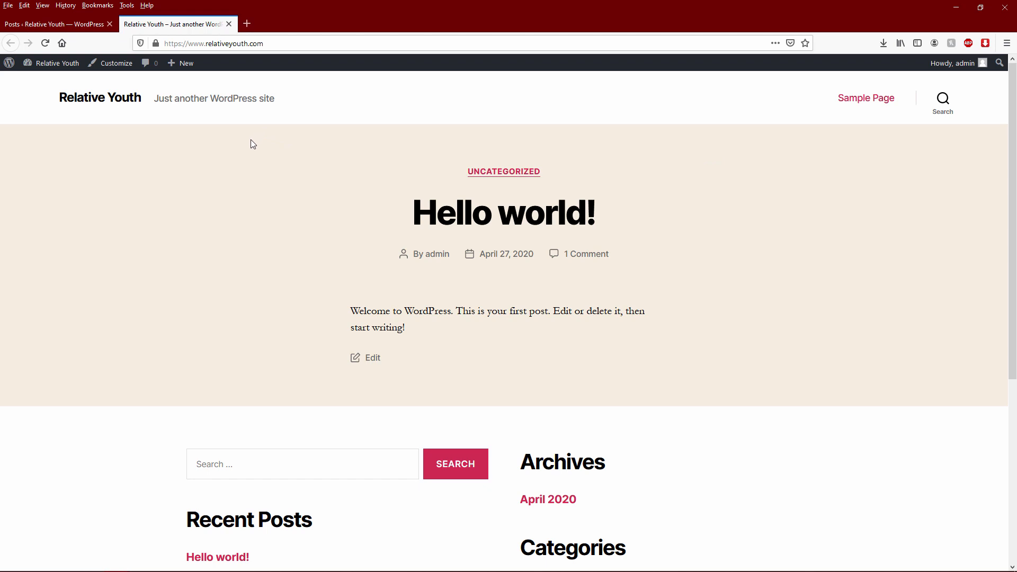
left_click(75, 24)
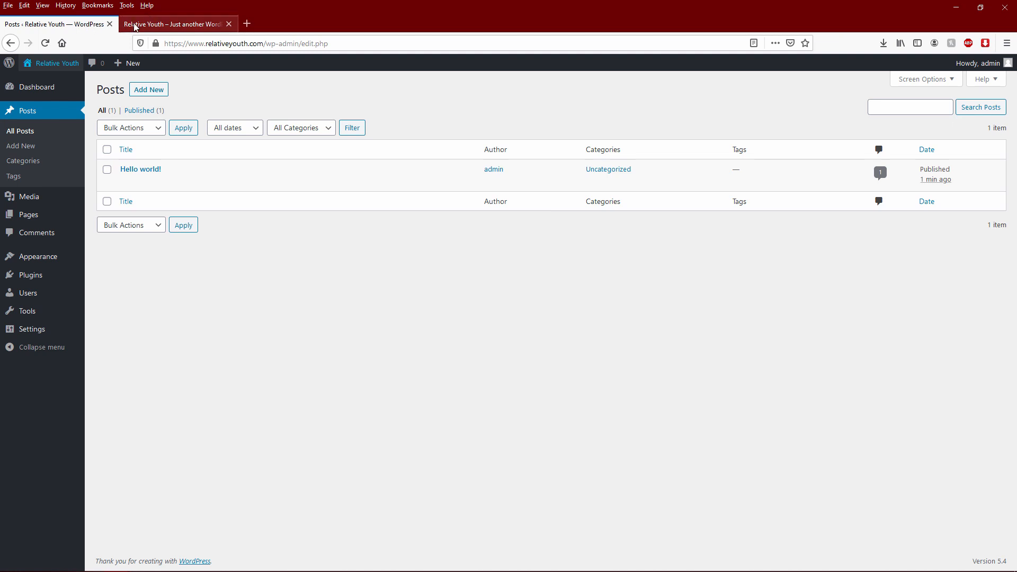
- Trash the 'Hello world!' post and reload the live site to confirm it's gone
mouse_move(133, 191)
left_click(183, 184)
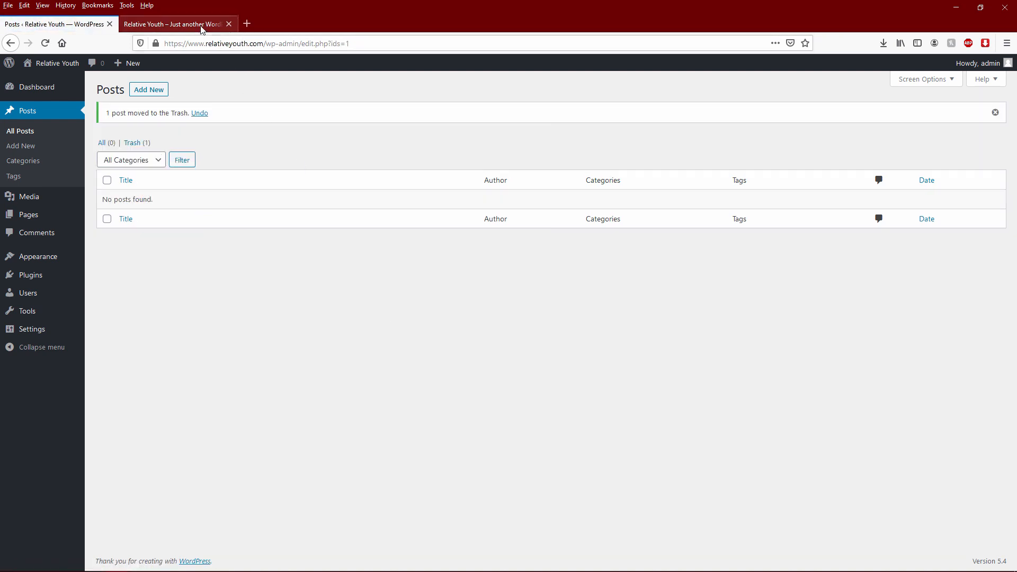
left_click(172, 24)
left_click(45, 42)
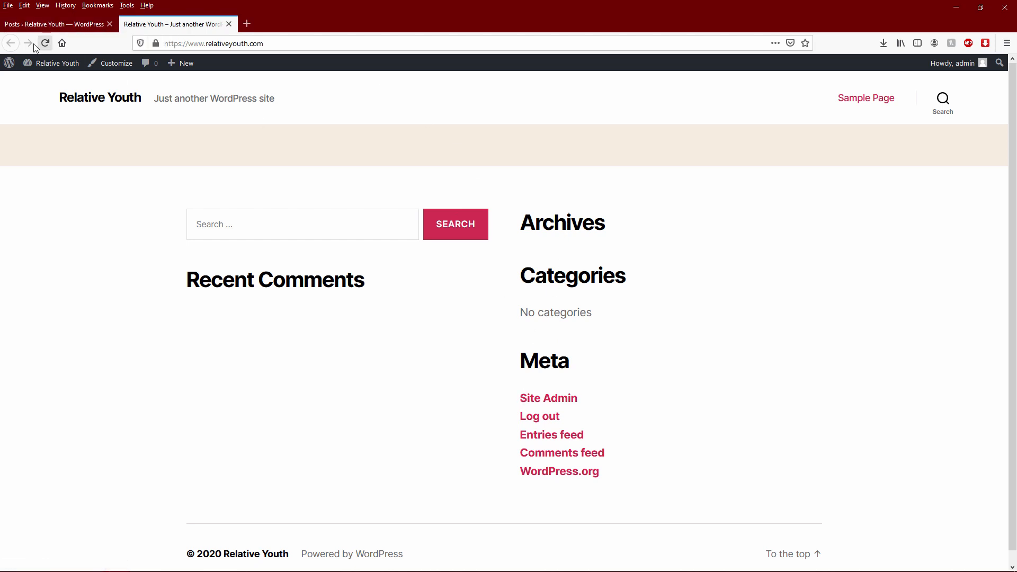
left_click(39, 27)
- Open Appearance > Widgets, glance at the live site, and expand Footer #1's Search widget
mouse_move(46, 259)
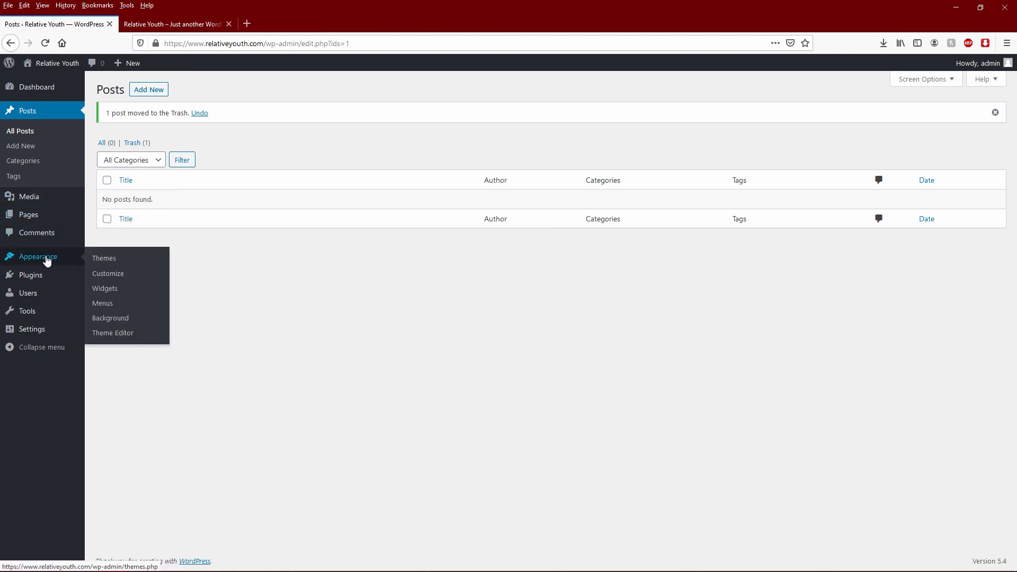
left_click(110, 291)
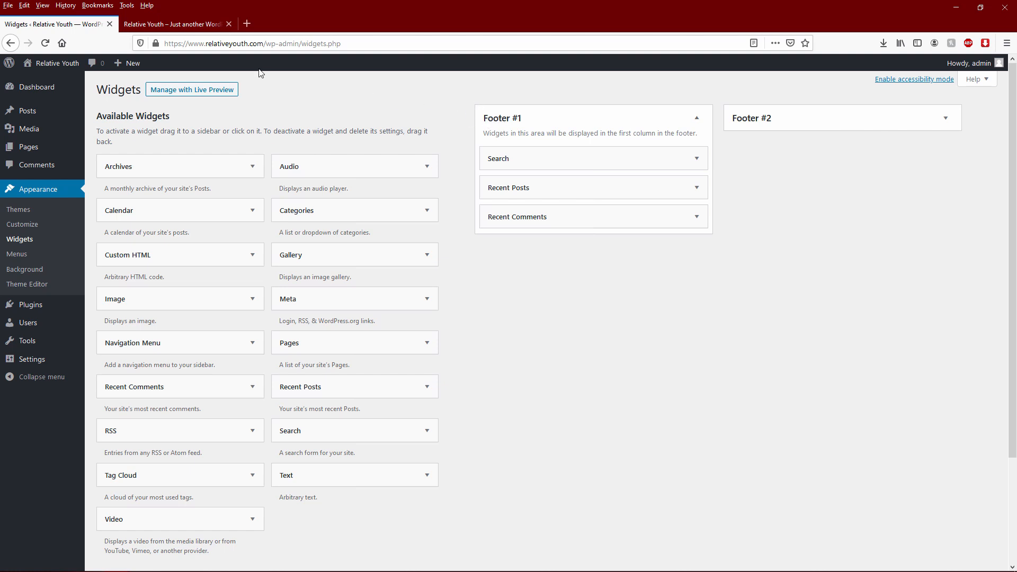
left_click(175, 24)
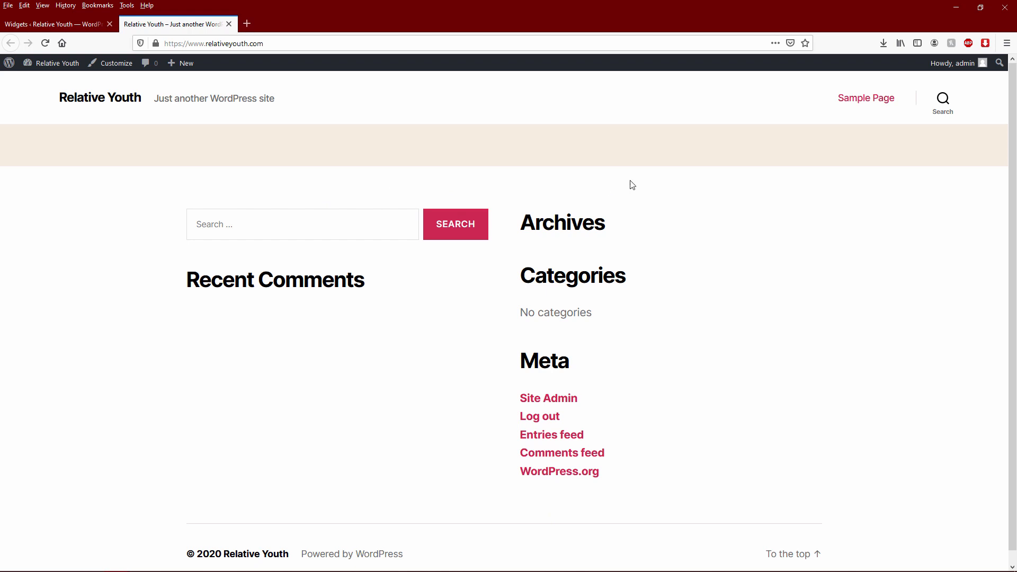
left_click(92, 22)
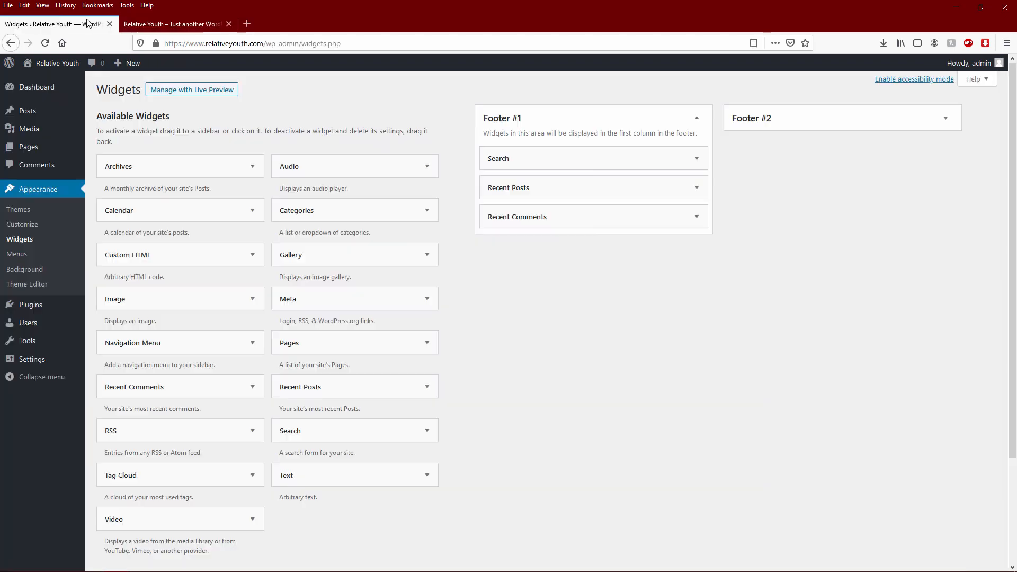
left_click(696, 159)
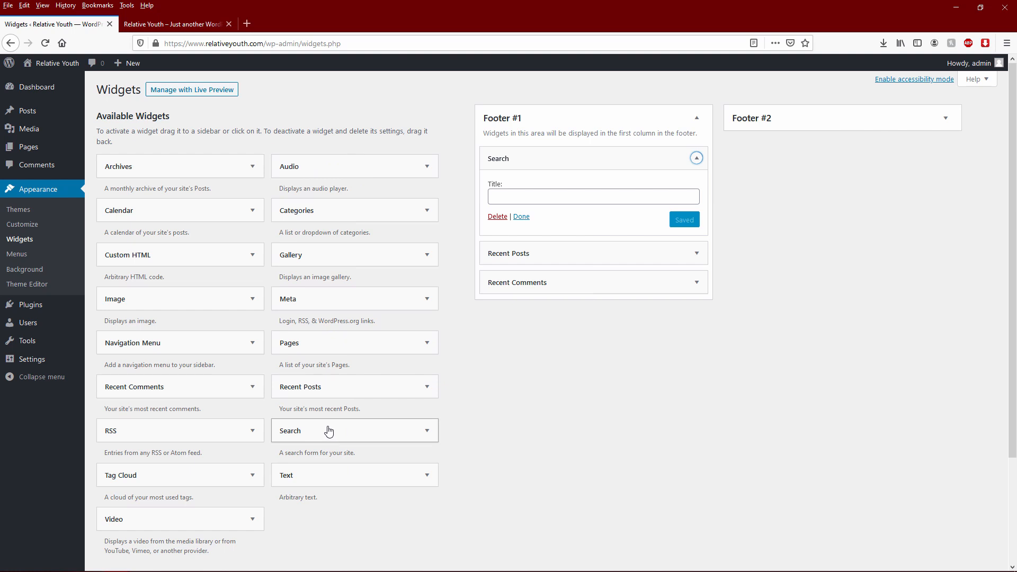
- Drag a Custom HTML widget into Footer #1 below Search and select its Title and Content fields
left_click(594, 199)
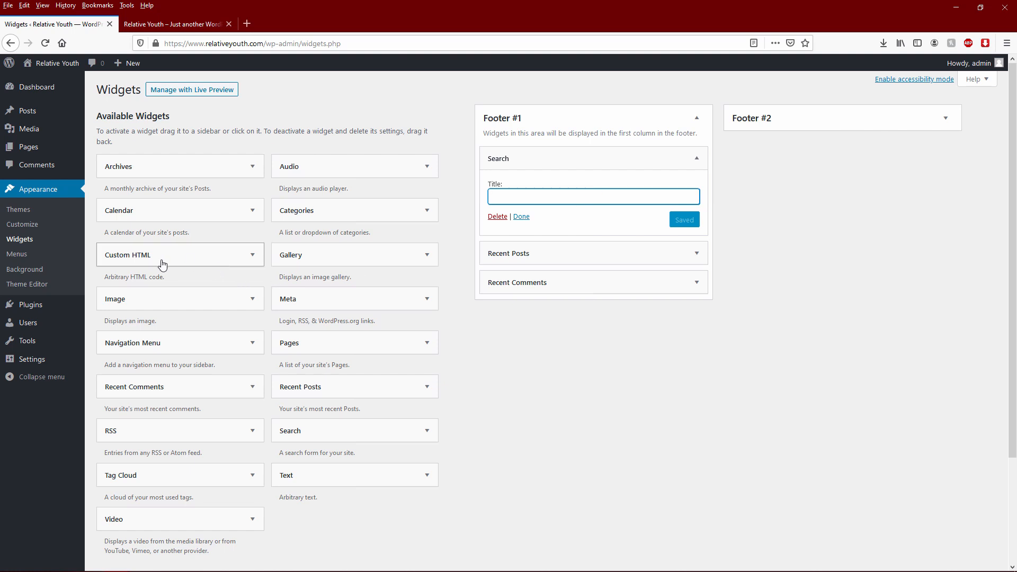
left_click_drag(137, 262, 535, 305)
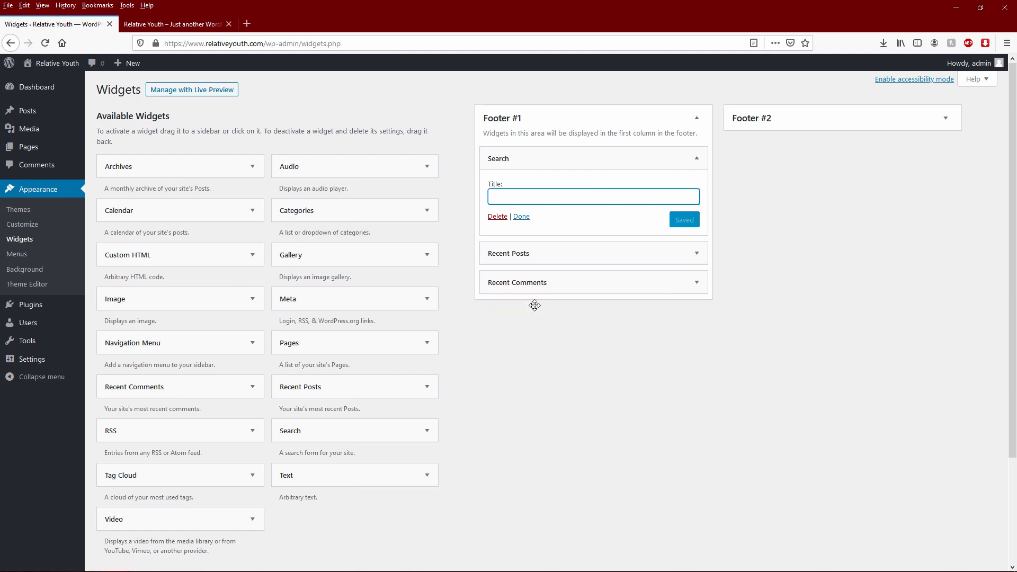
left_click(697, 158)
left_click_drag(134, 253, 522, 181)
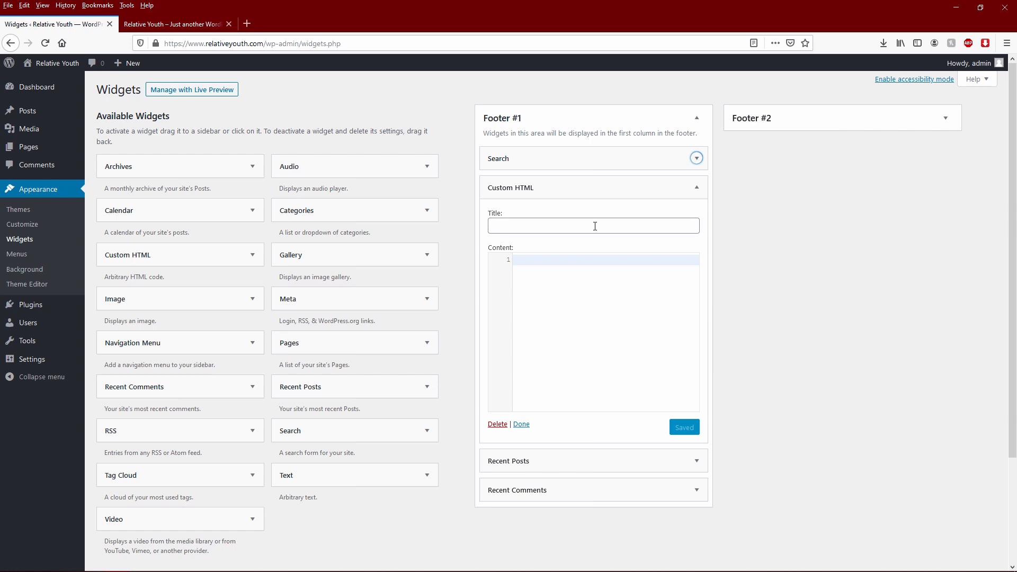
left_click(595, 226)
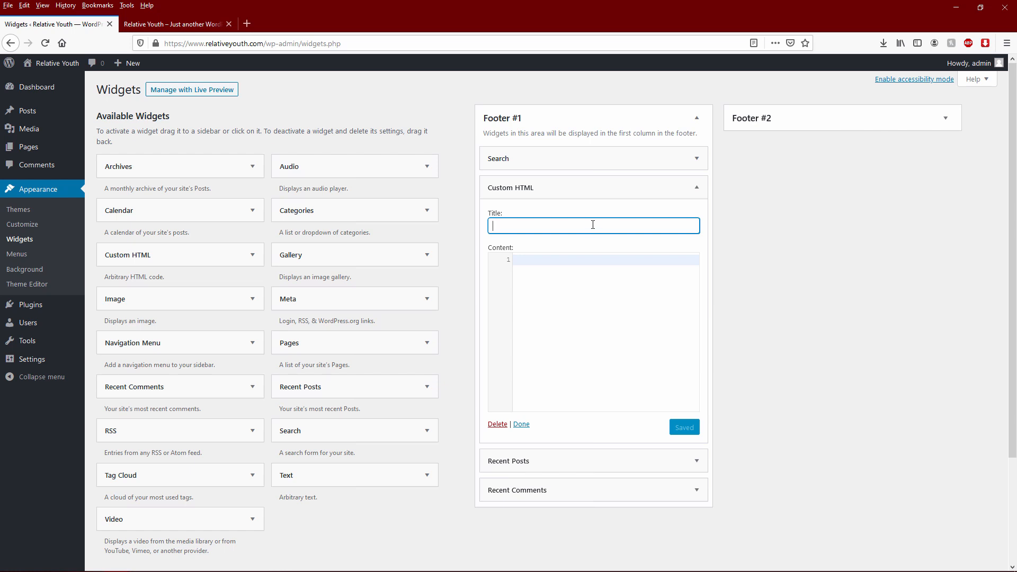
left_click(594, 287)
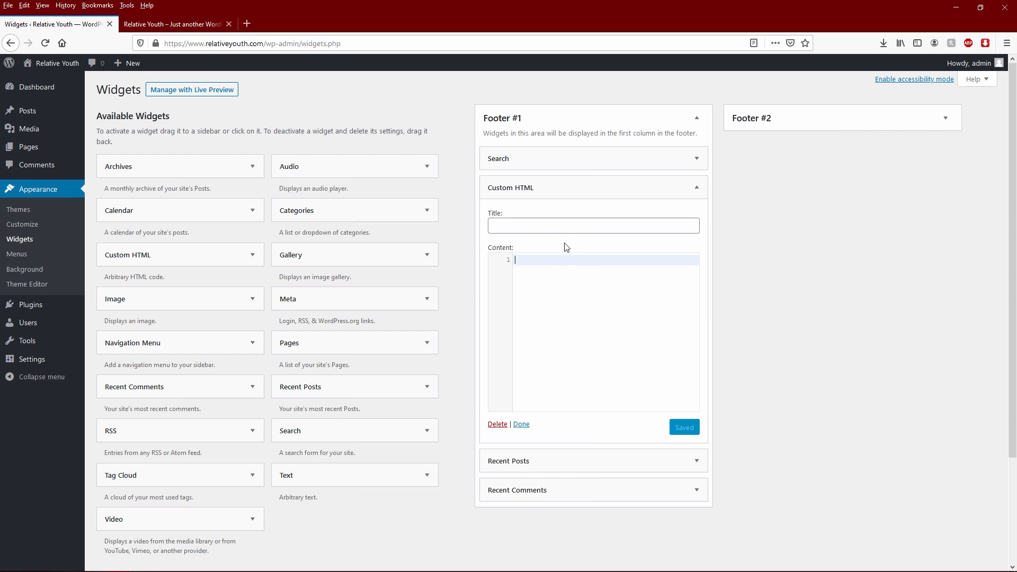
left_click(206, 24)
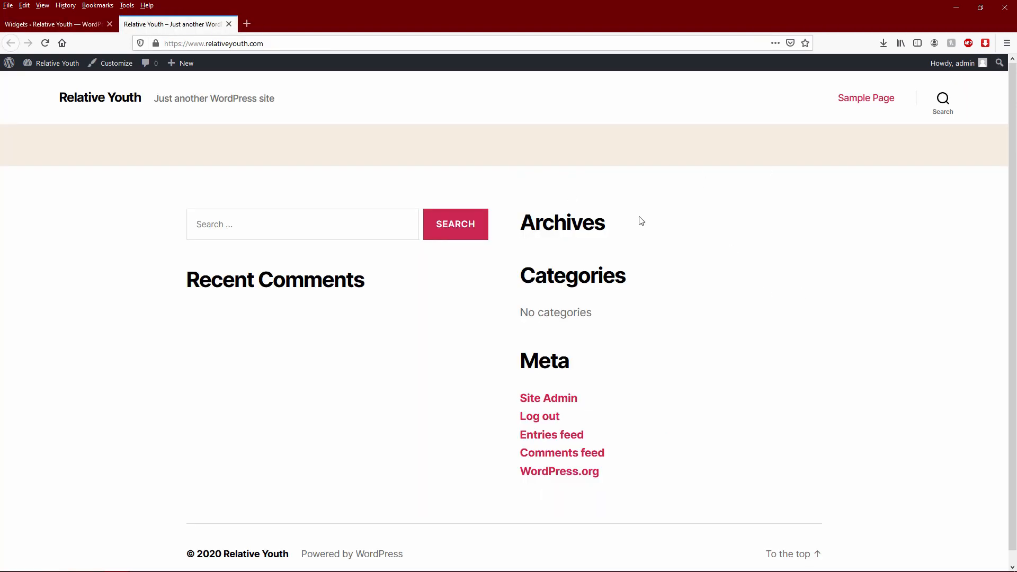
left_click(37, 24)
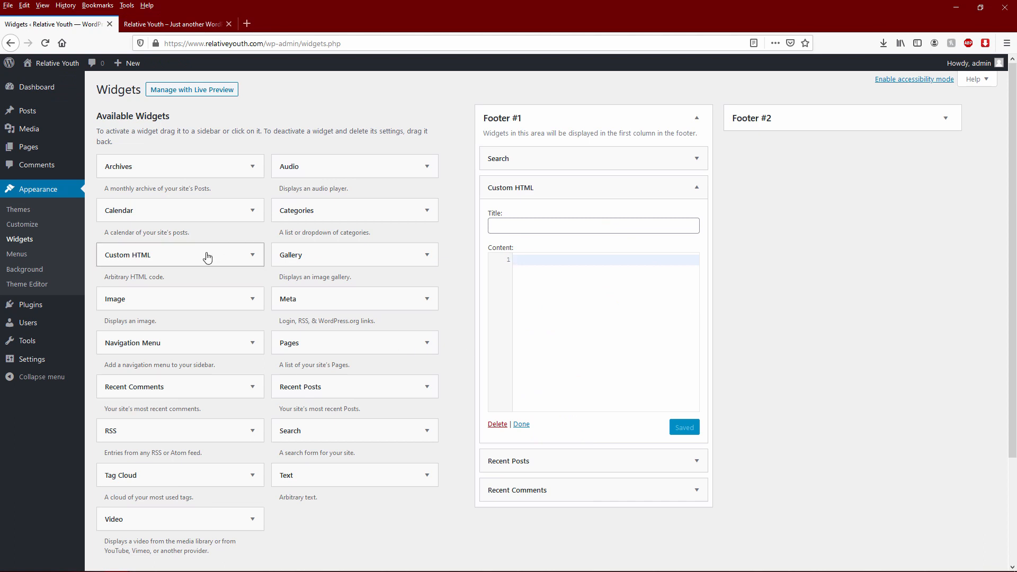
mouse_move(32, 150)
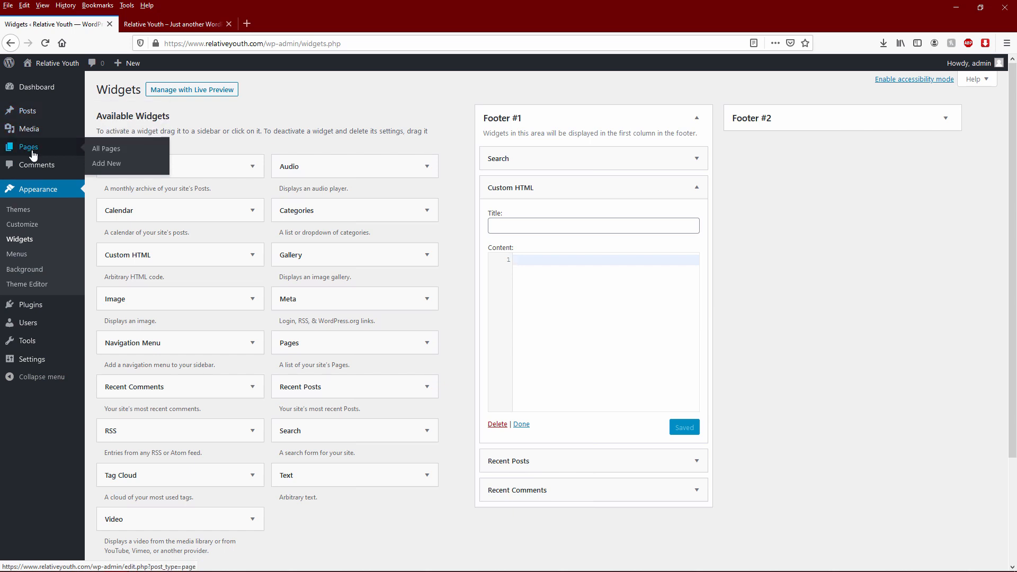
- Open Pages > All Pages and compare it with the live site's front page
left_click(106, 150)
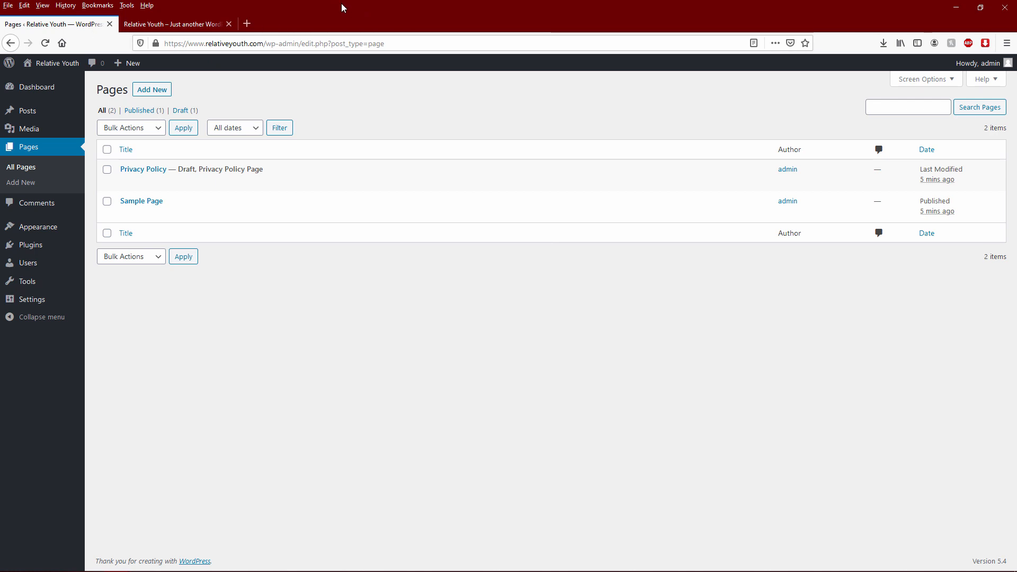
left_click(195, 27)
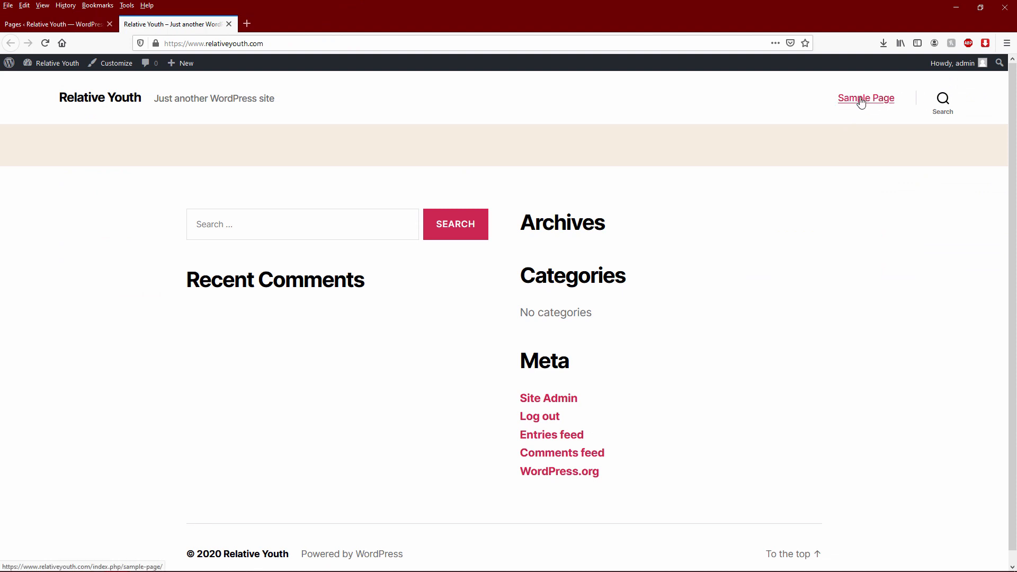
left_click(84, 25)
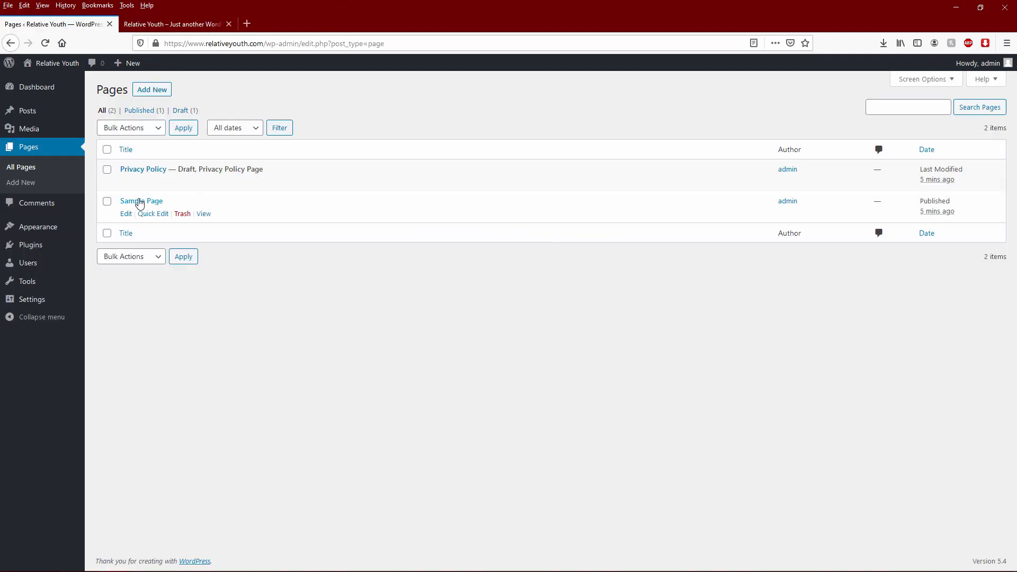
left_click(181, 25)
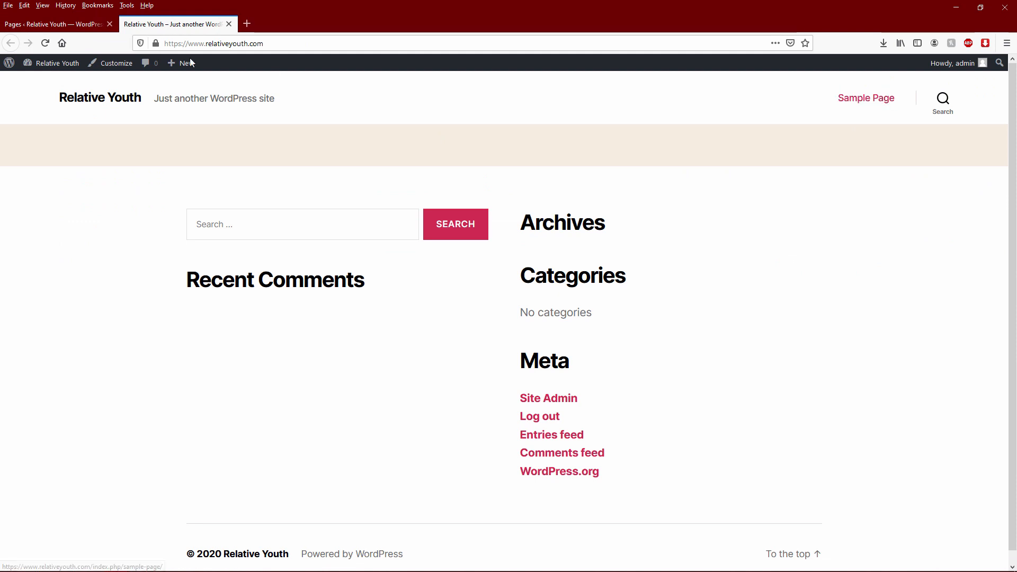
left_click(63, 27)
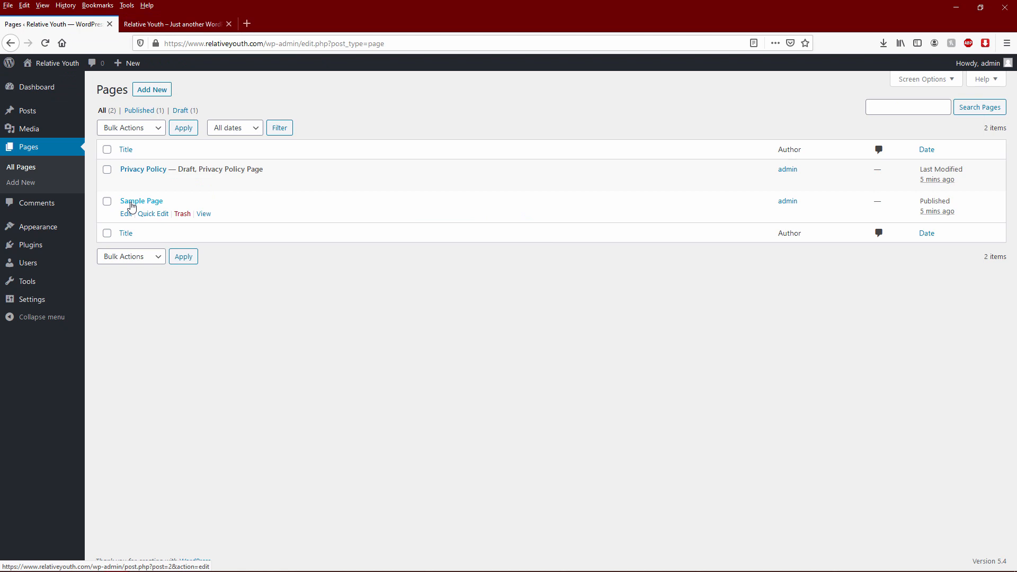
left_click(191, 24)
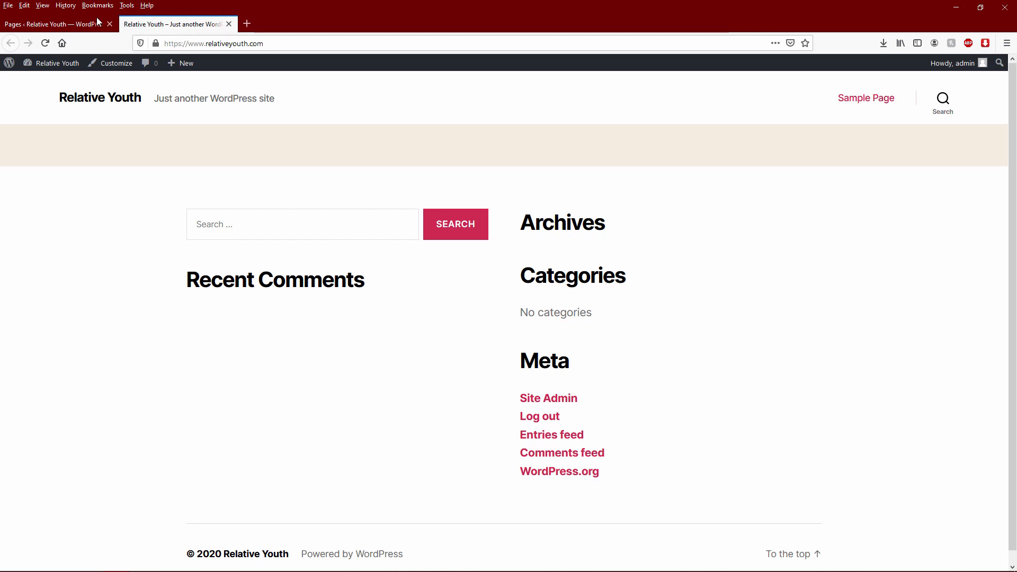
left_click(74, 23)
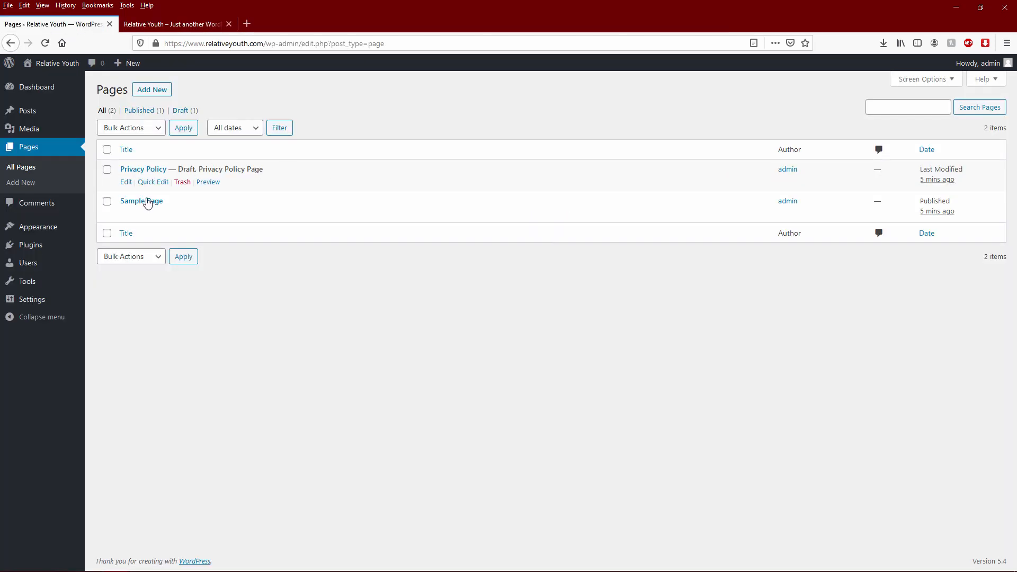
mouse_move(46, 243)
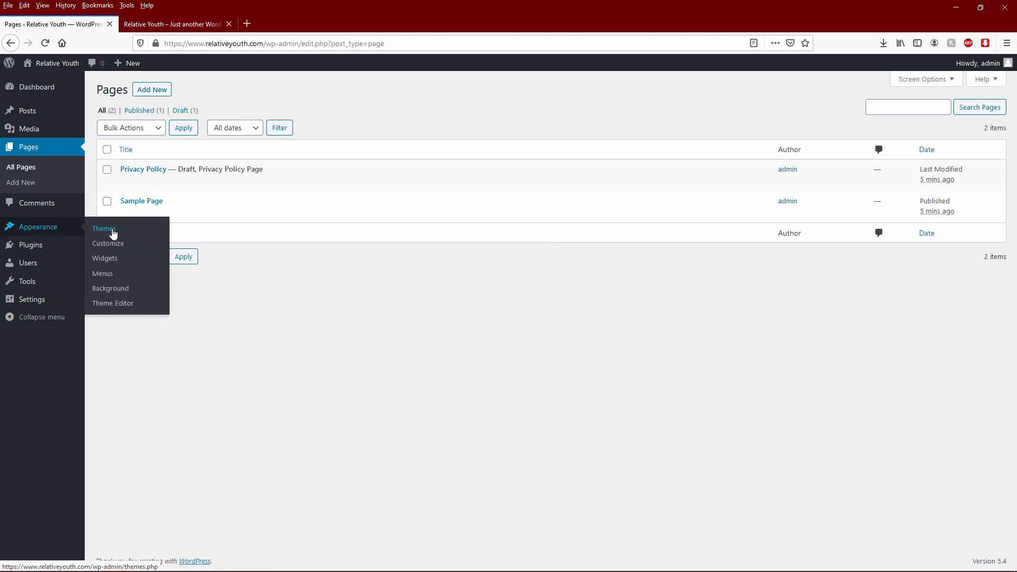
- Delete the Twenty Nineteen theme from Appearance > Themes
left_click(114, 234)
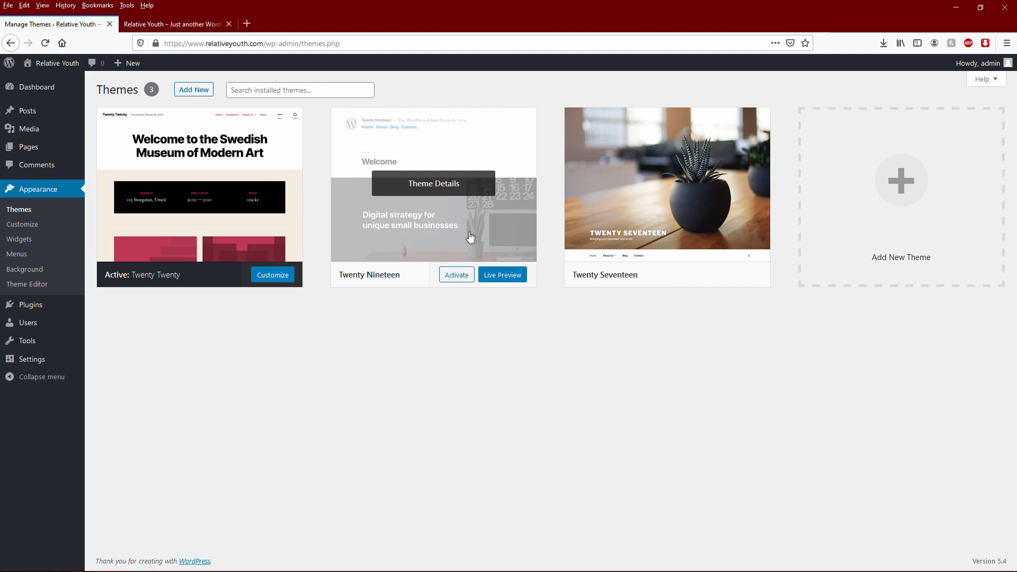
left_click(448, 189)
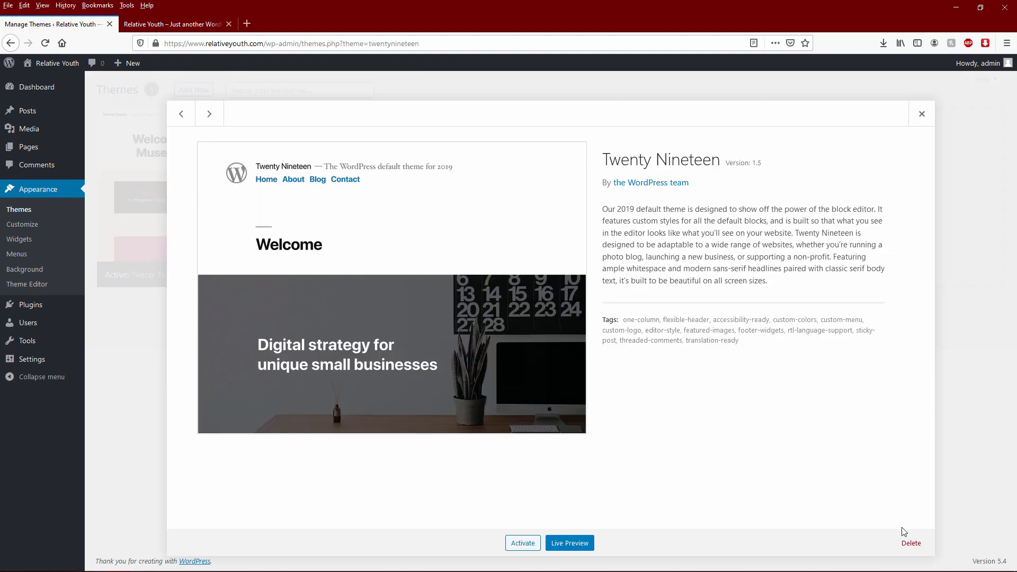
left_click(911, 544)
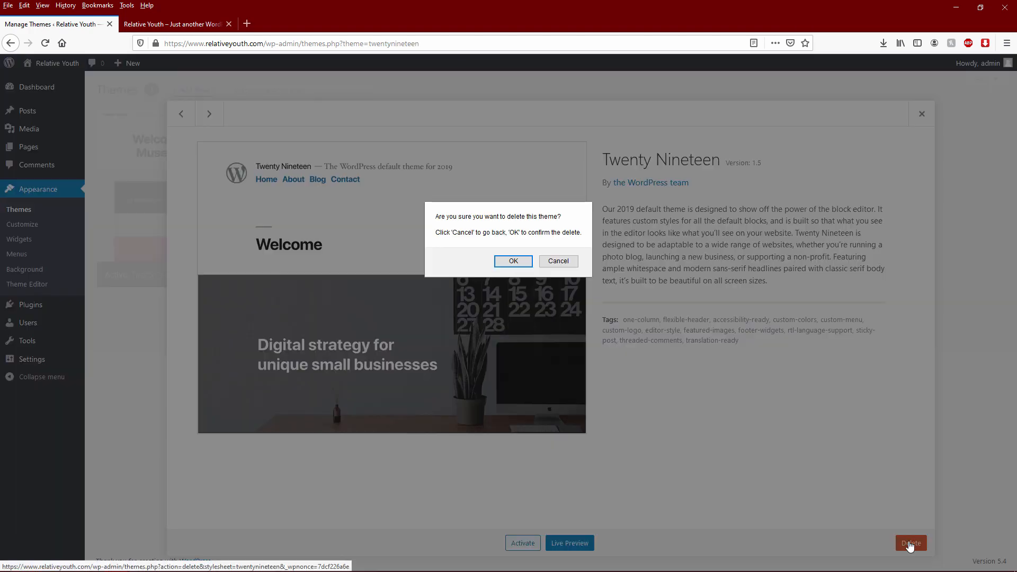
left_click(514, 263)
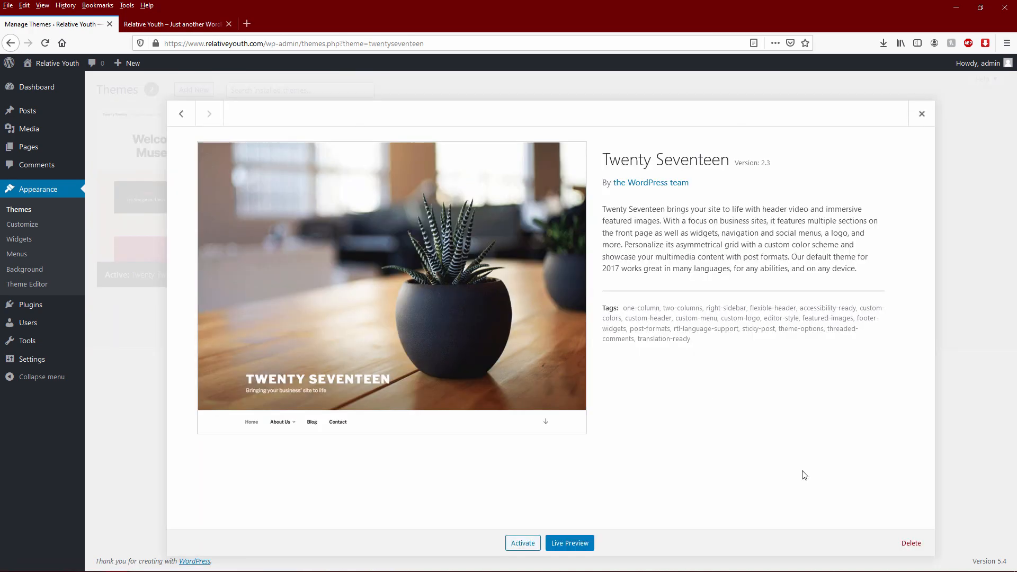
- Delete the Twenty Seventeen theme too, leaving only Twenty Twenty installed
left_click(911, 543)
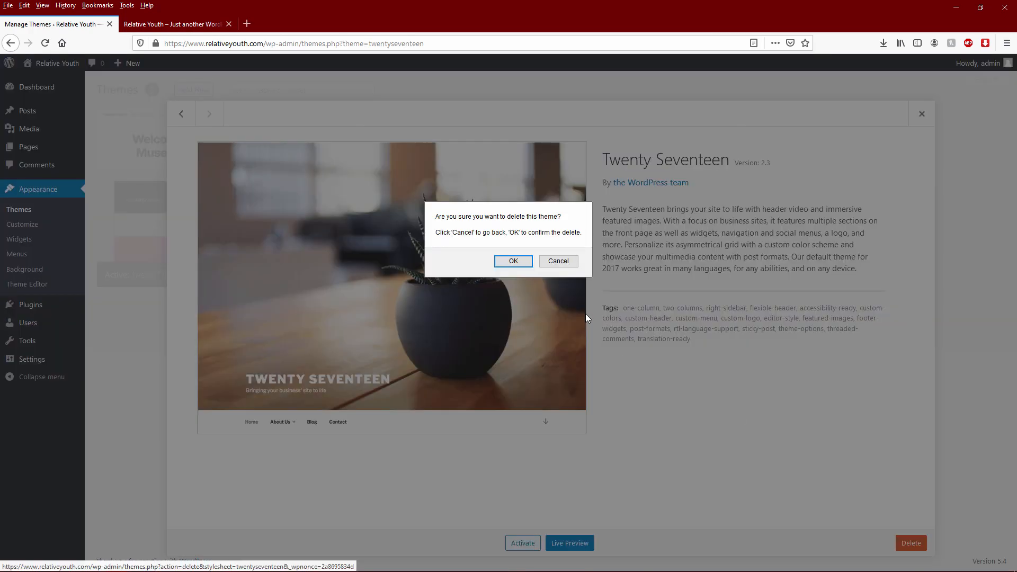
left_click(514, 263)
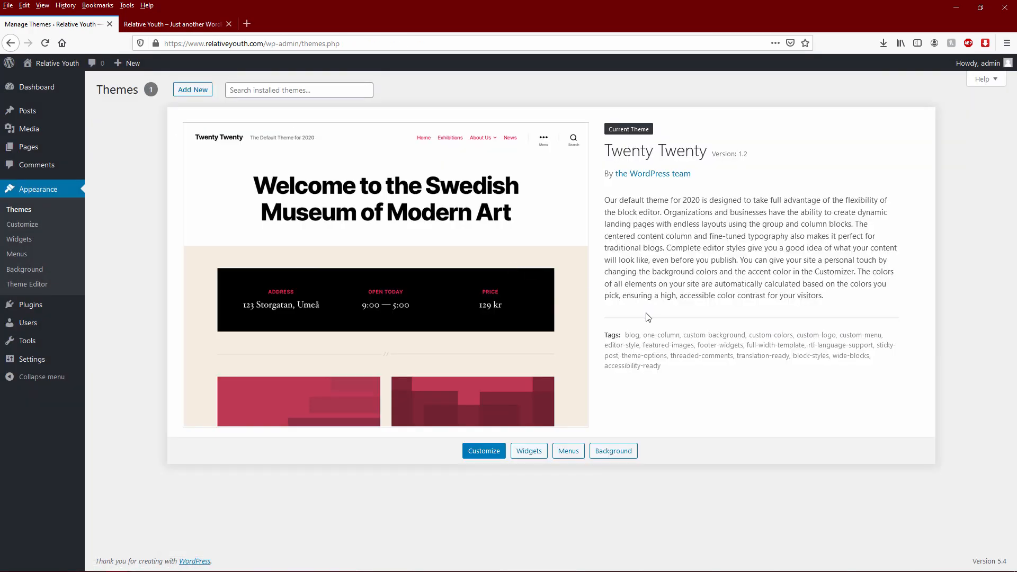
left_click(201, 93)
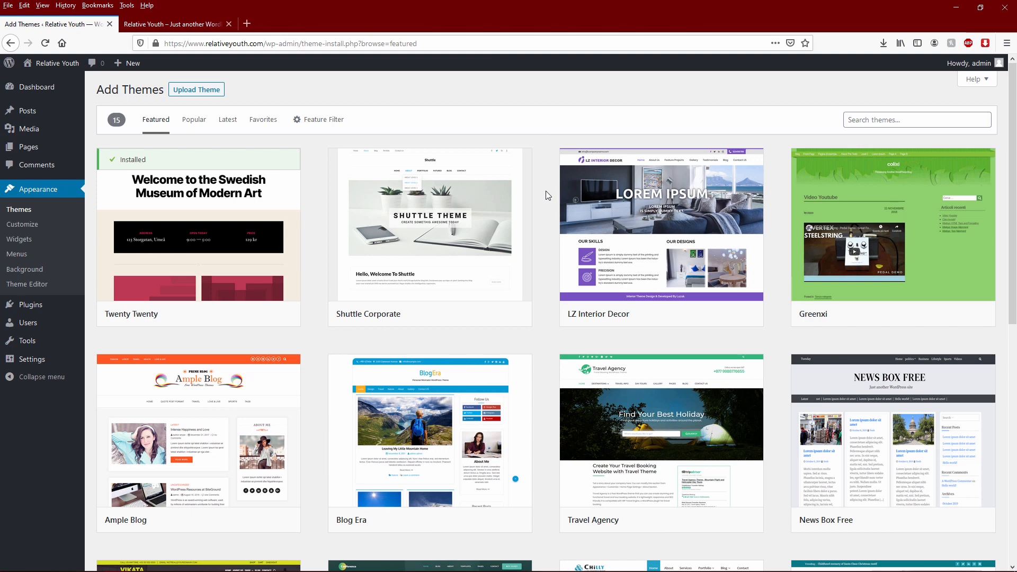
- Browse the 15 featured themes in the Add Themes directory, then go to the theme search box
scroll(544, 196, "down", 3)
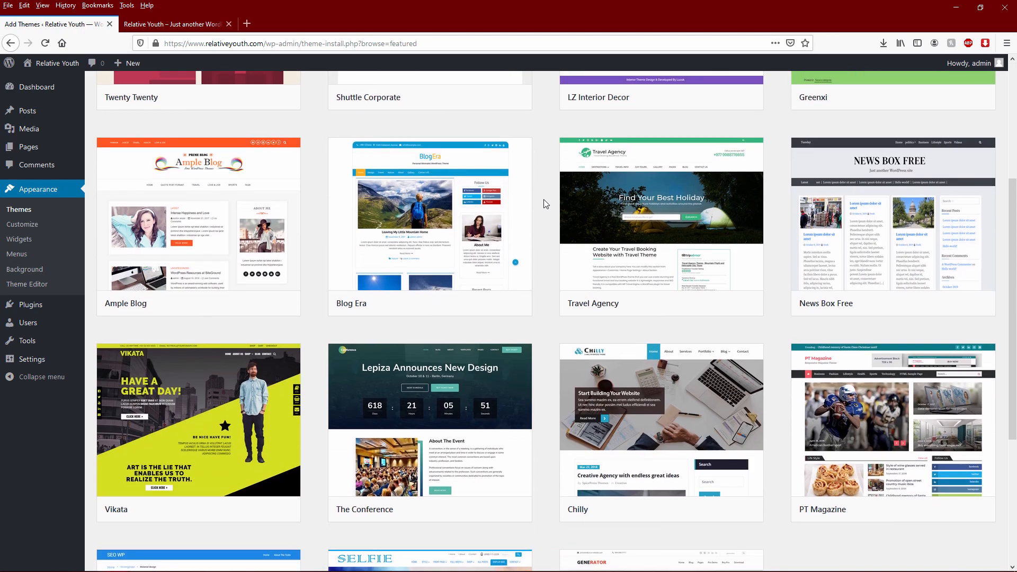
scroll(543, 202, "down", 4)
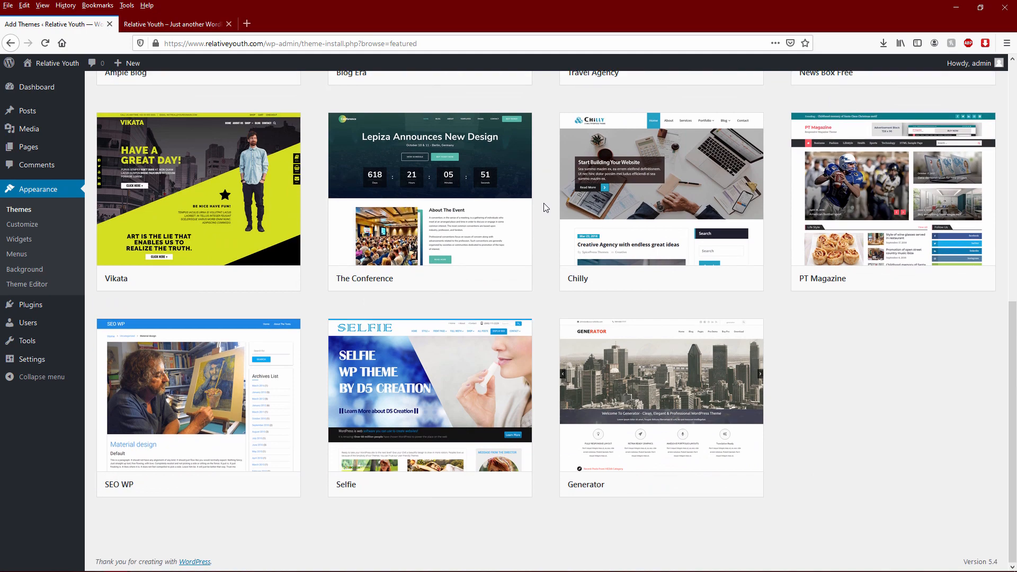
scroll(544, 207, "up", 8)
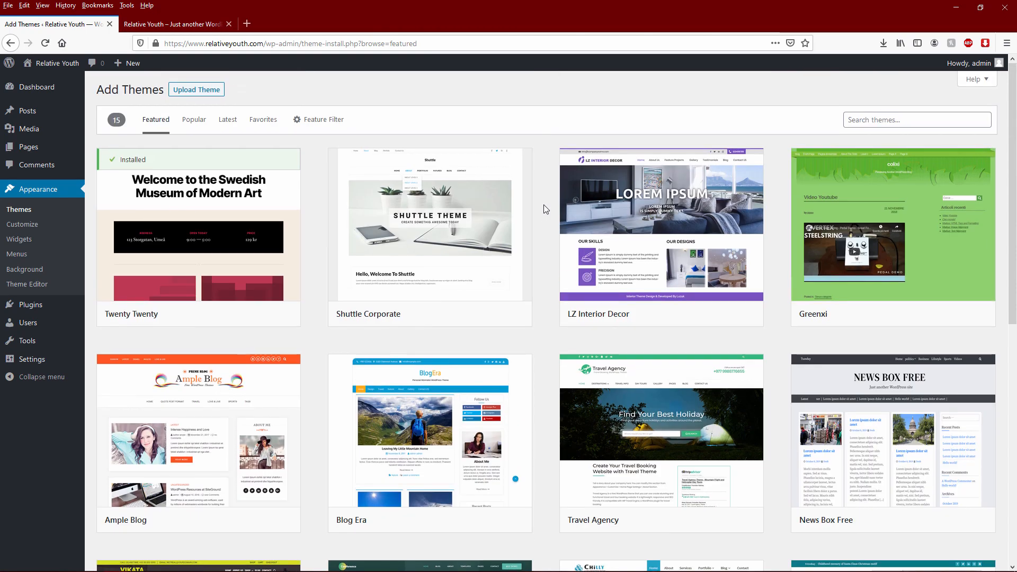
left_click(901, 122)
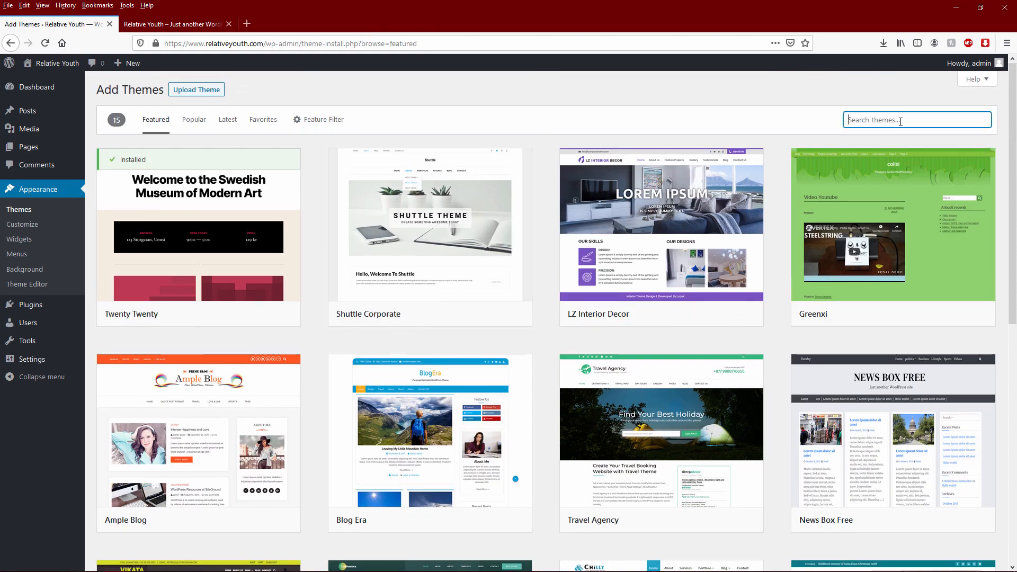
- Search the theme directory for 'band' and preview the Rock Band theme
type("band")
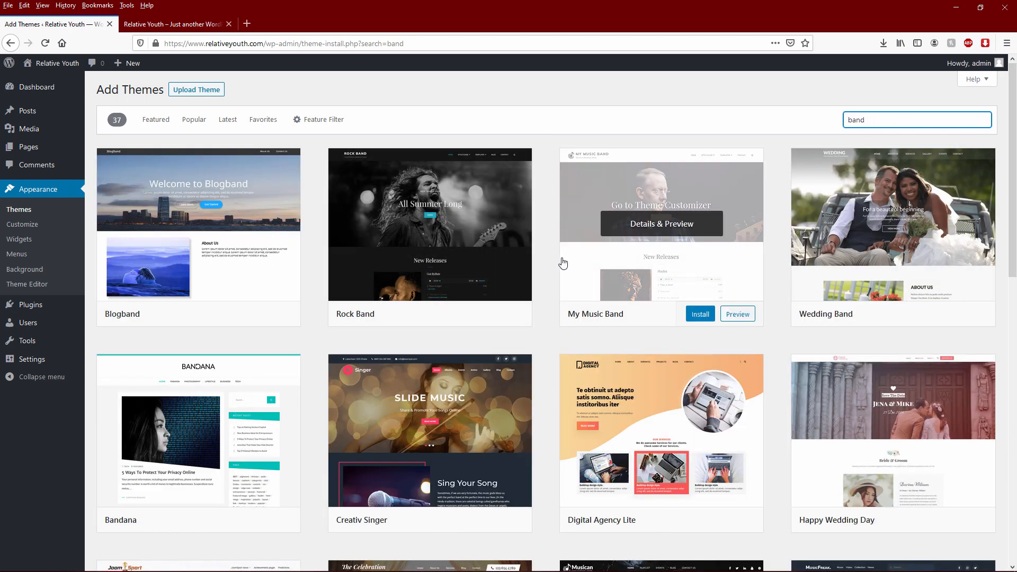
mouse_move(407, 213)
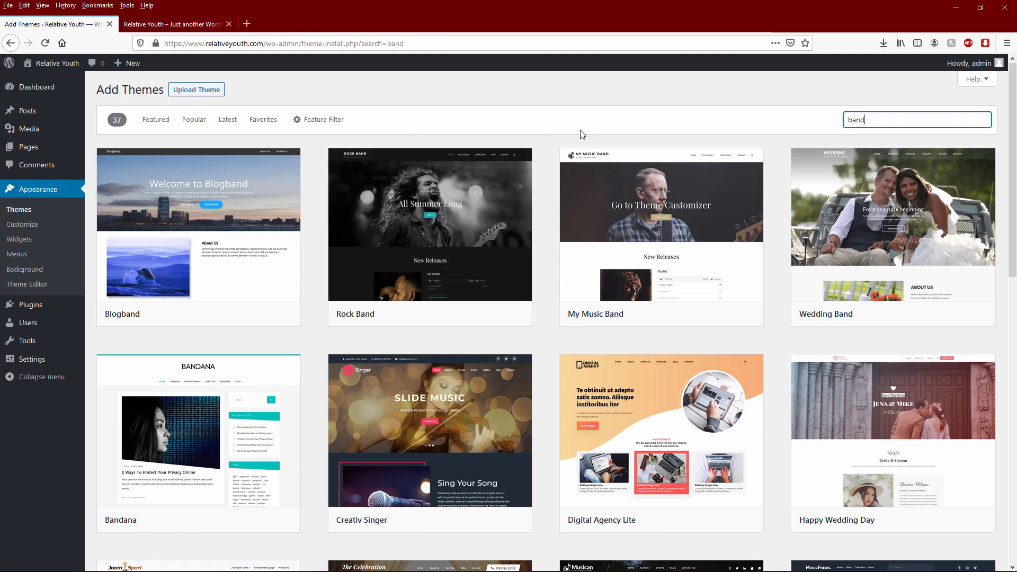
mouse_move(446, 223)
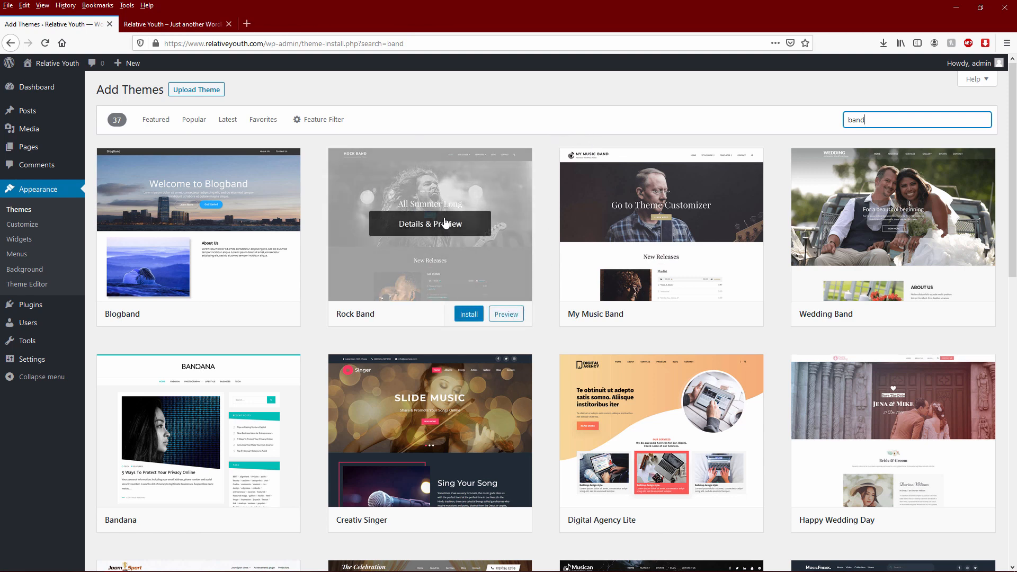
left_click(500, 316)
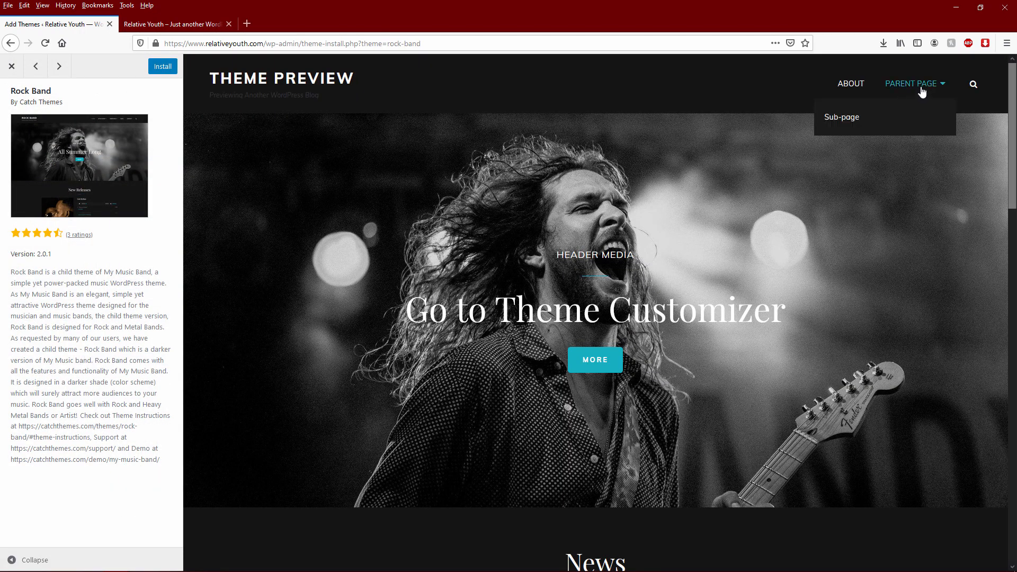
- Compare the My Music Band and Wedding Band previews, then install and activate Rock Band
scroll(533, 351, "down", 5)
scroll(549, 344, "down", 5)
scroll(555, 344, "up", 10)
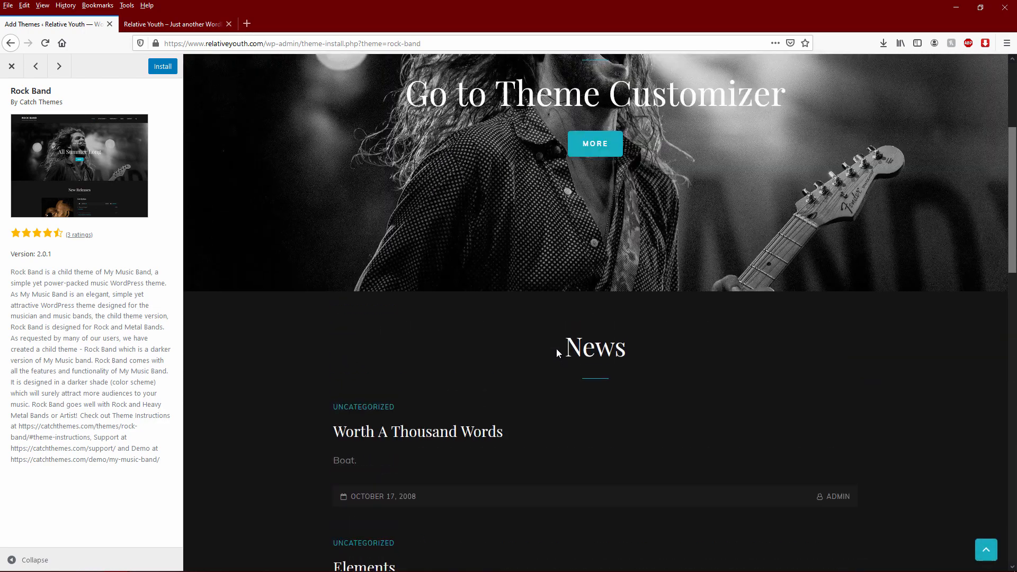
left_click(61, 68)
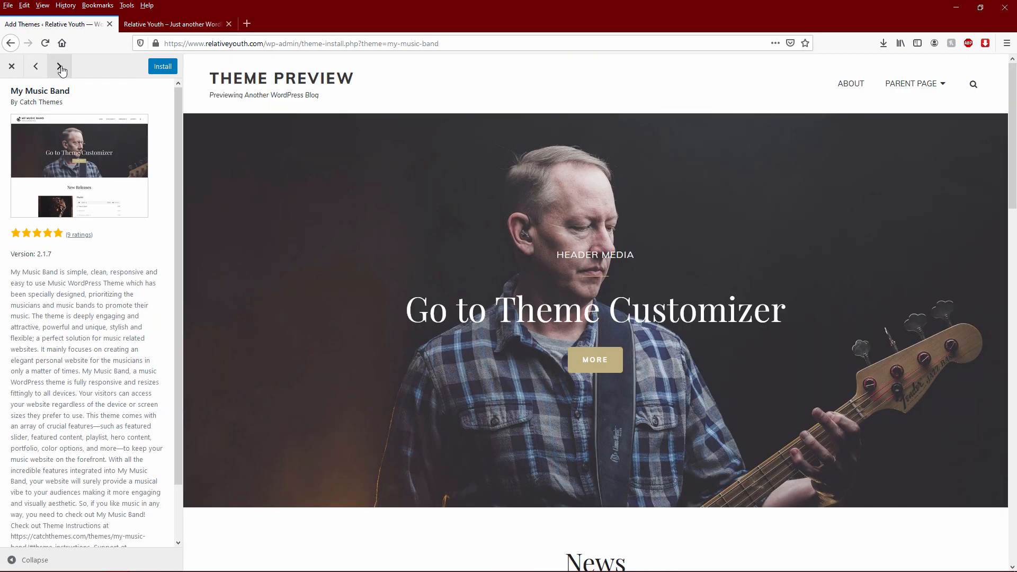
left_click(60, 68)
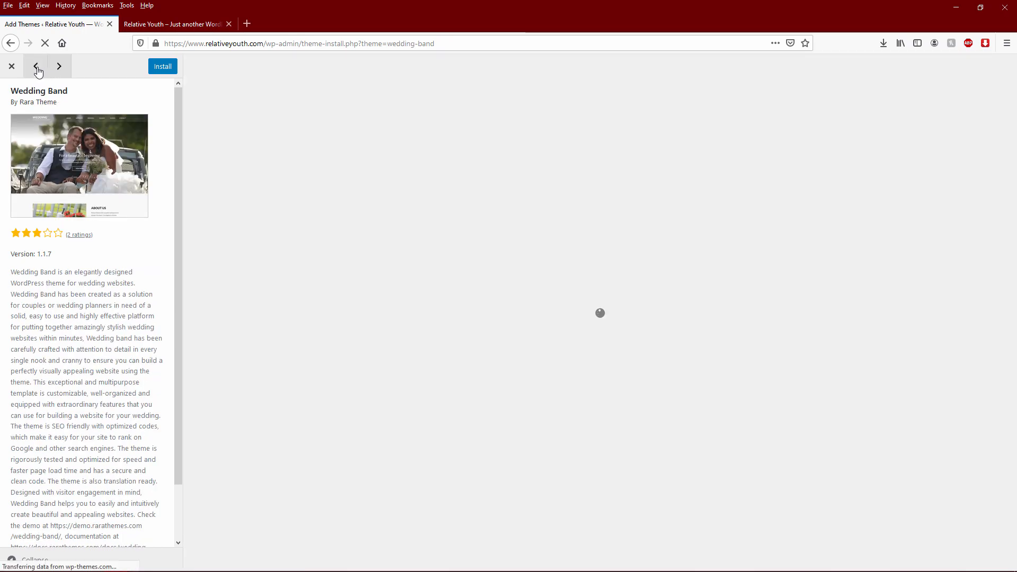
left_click(38, 71)
left_click(38, 72)
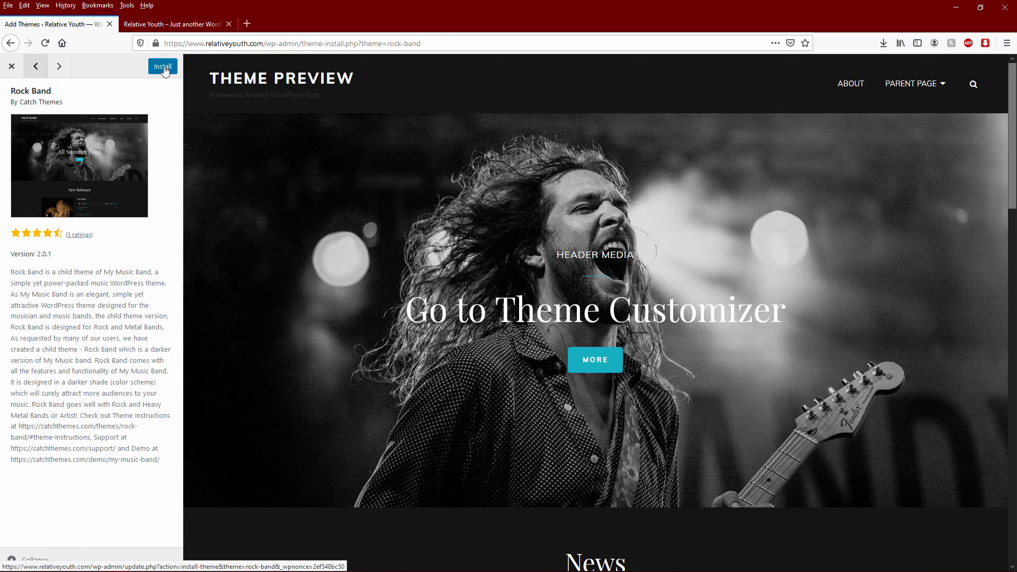
left_click(164, 68)
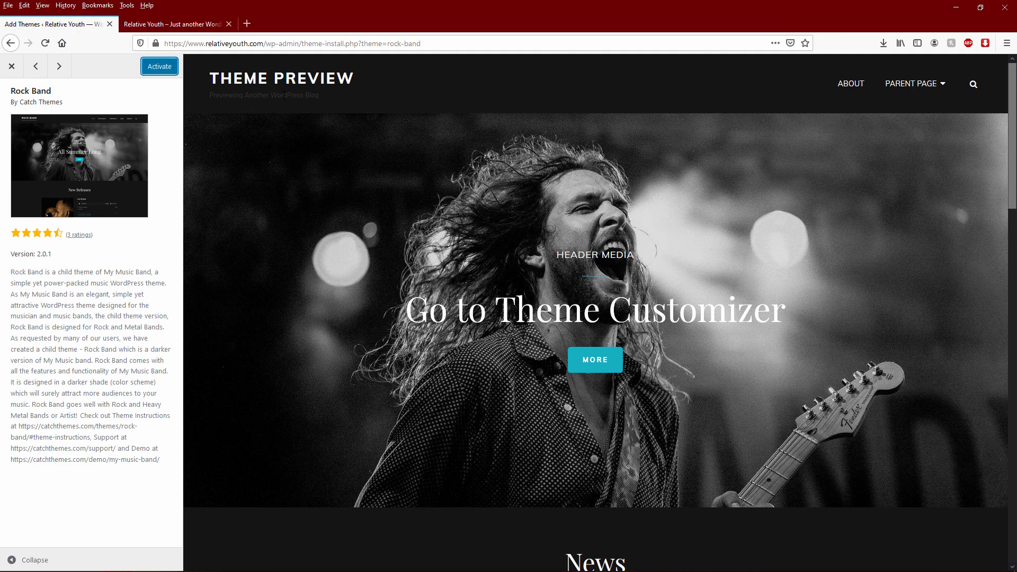
left_click(161, 69)
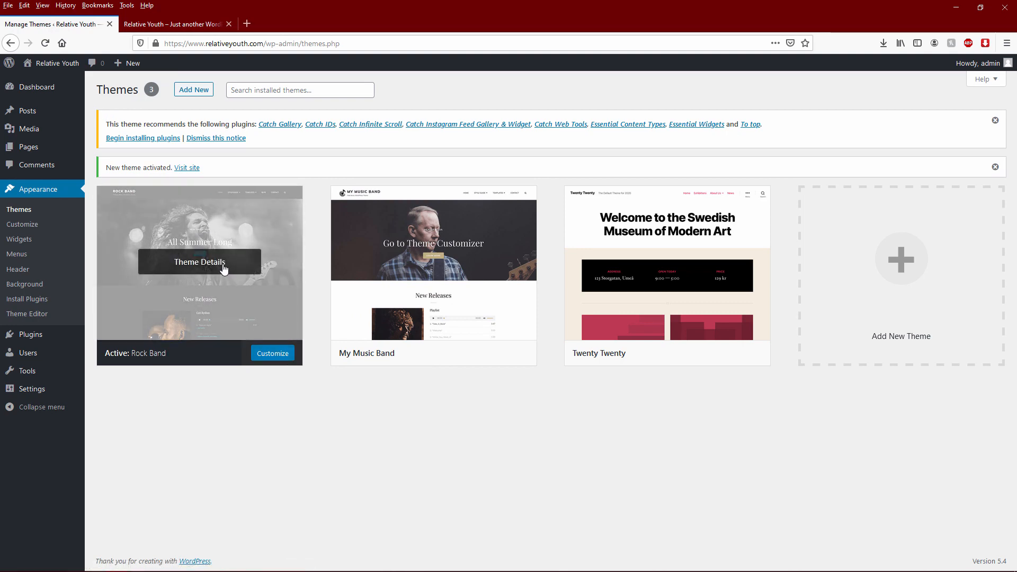
left_click(225, 269)
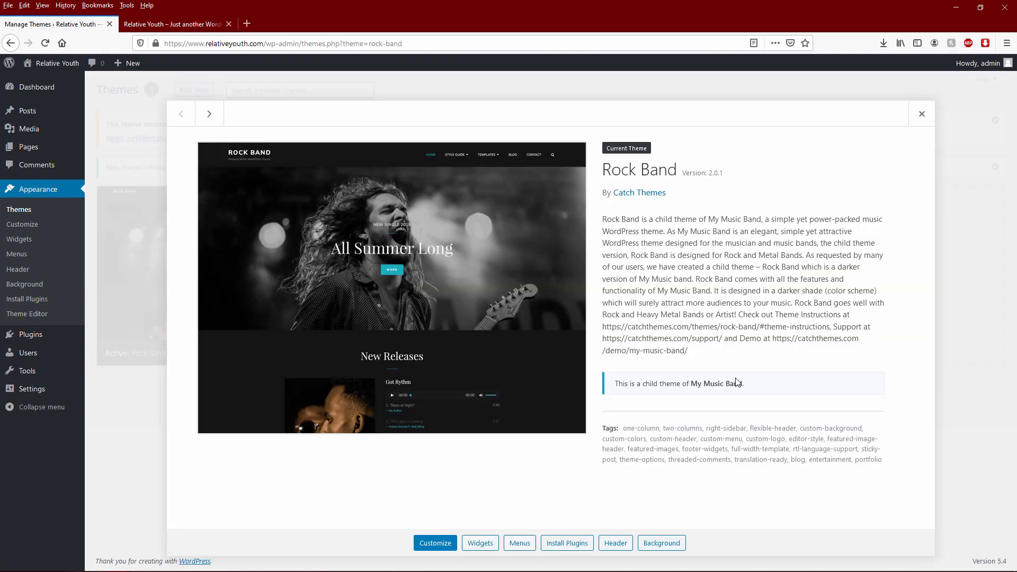
left_click(923, 114)
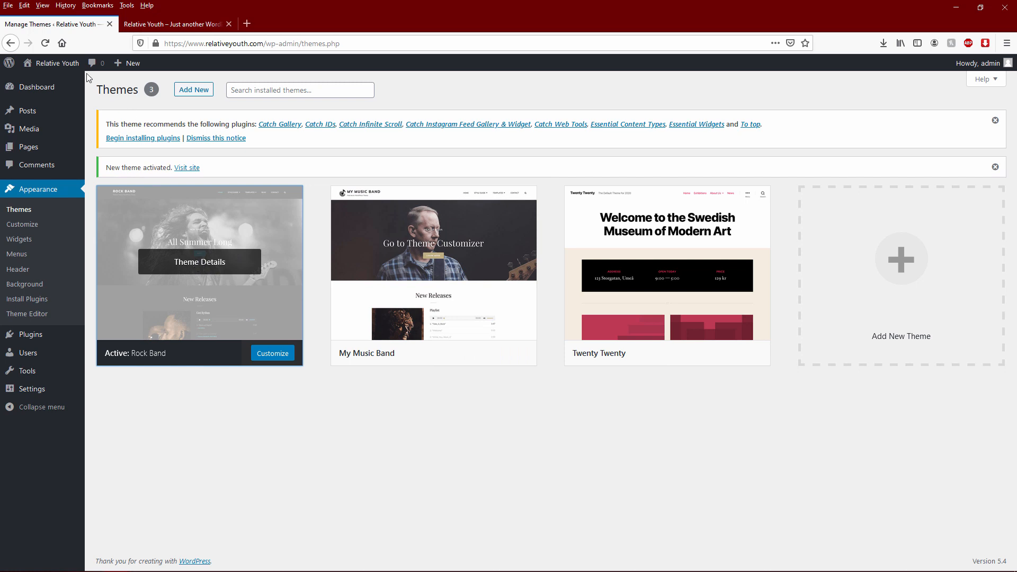
- Reload the live site in its Rock Band look, then launch the Customizer from the admin bar
left_click(188, 24)
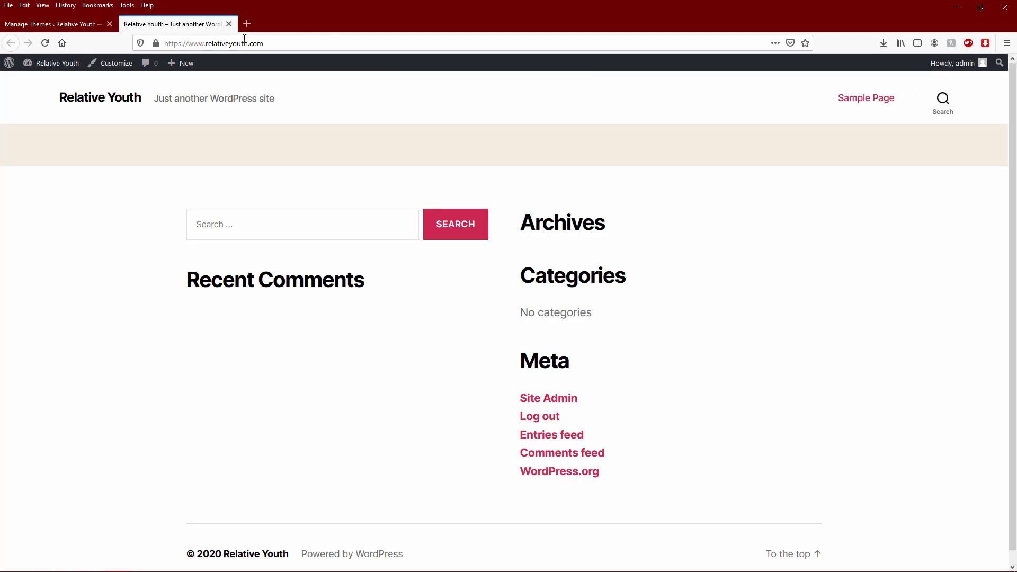
left_click(45, 43)
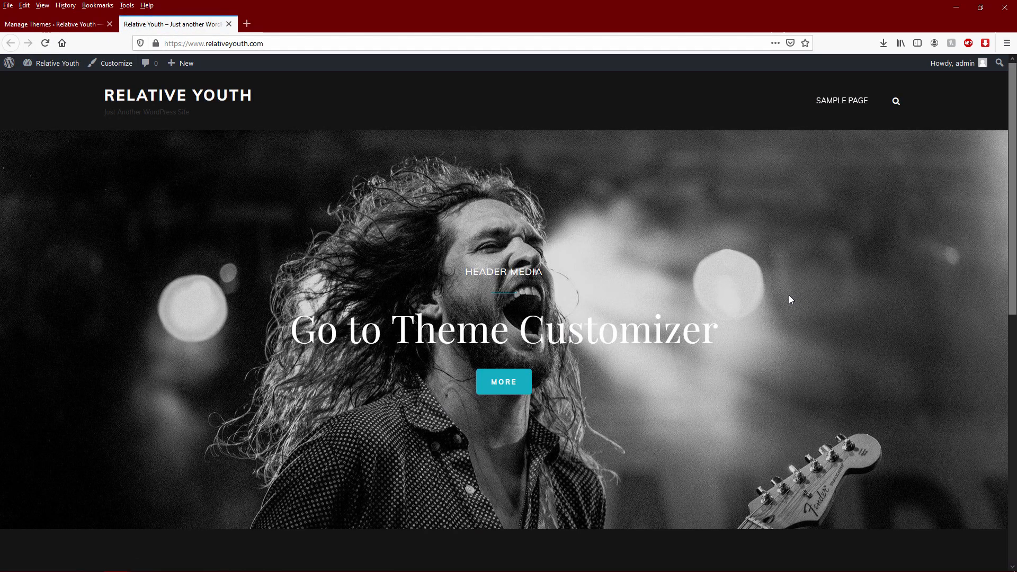
scroll(788, 297, "down", 6)
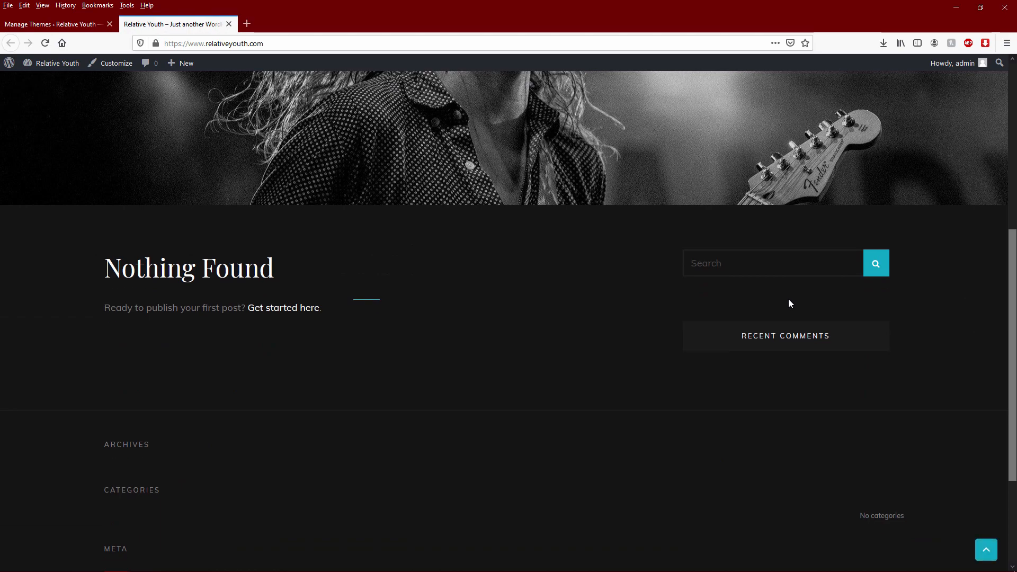
scroll(799, 318, "up", 6)
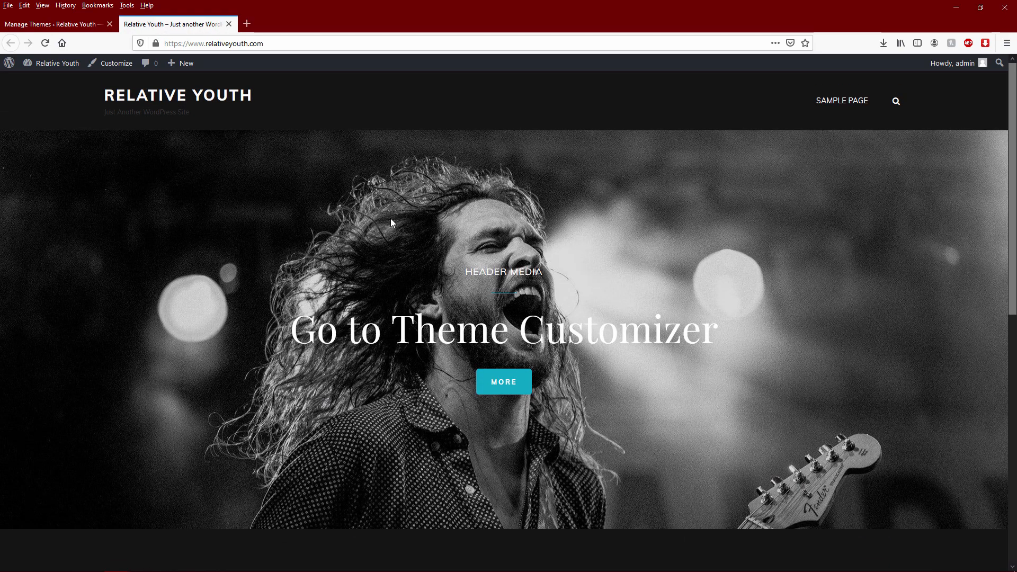
left_click(112, 66)
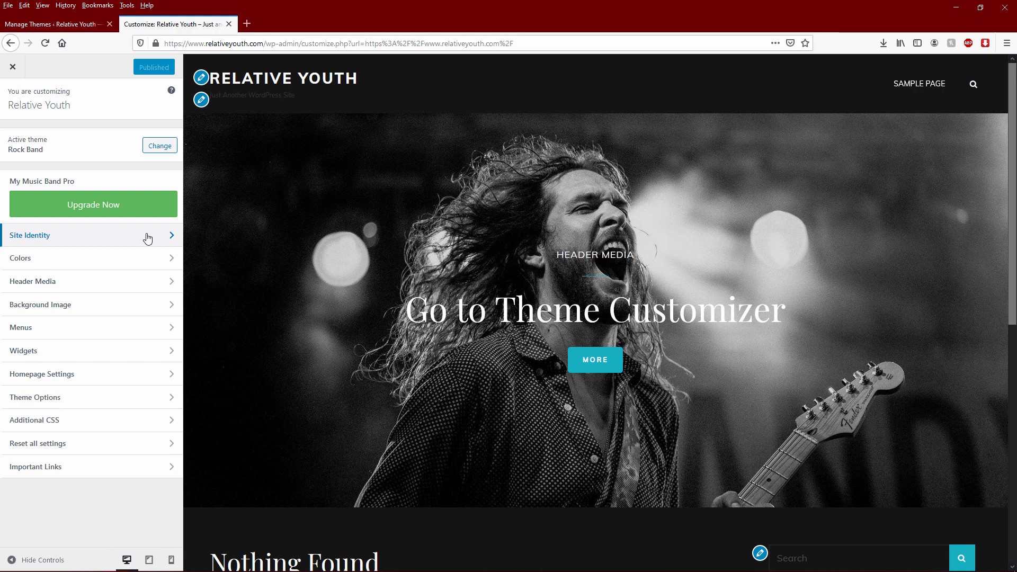
- Return to the Customizer tab and look at the Colors section before backing out
left_click(53, 24)
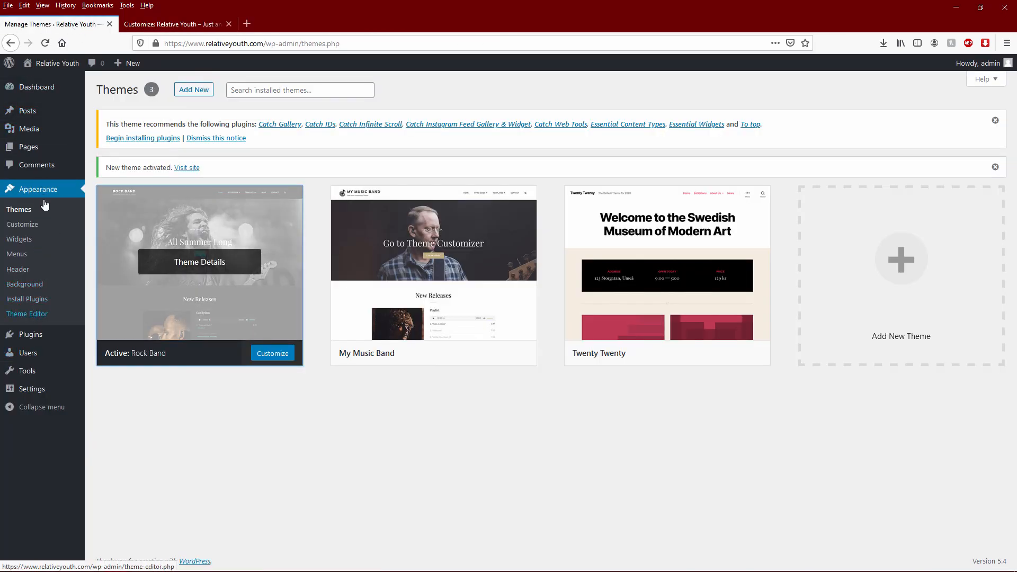
left_click(174, 24)
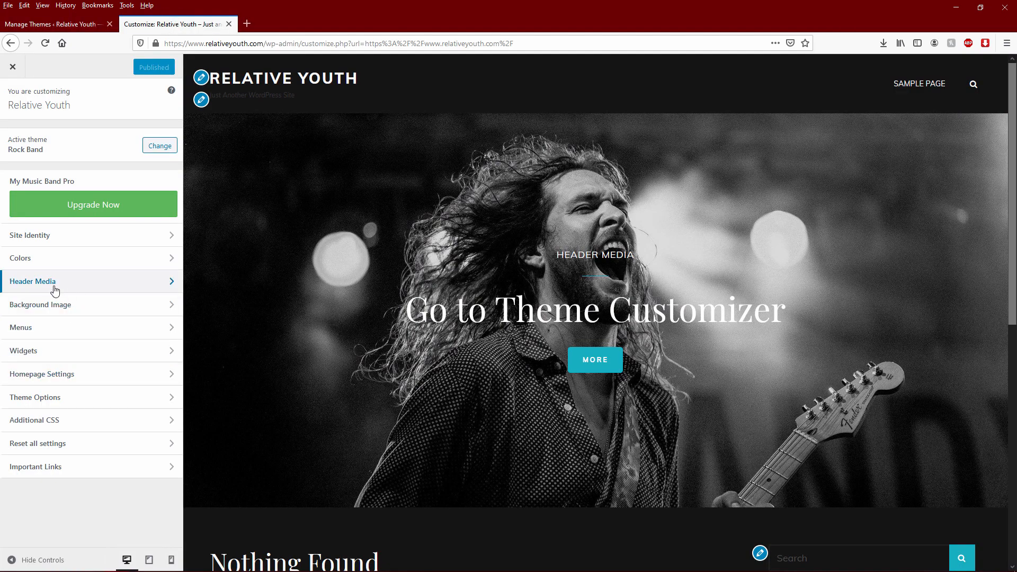
left_click(61, 260)
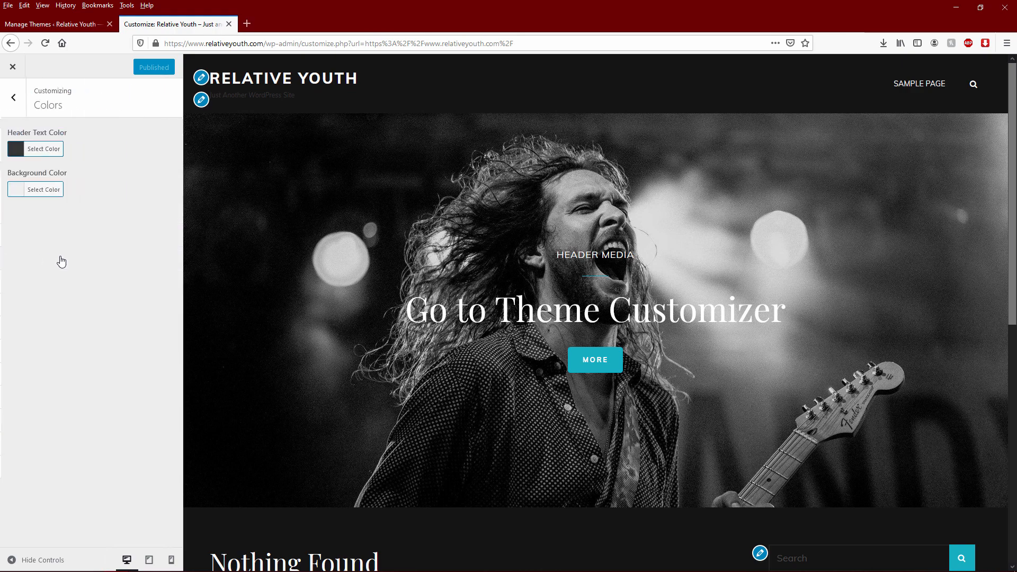
left_click(17, 102)
- Clear the Site Identity tagline, keeping title and tagline display on, and publish
left_click(71, 236)
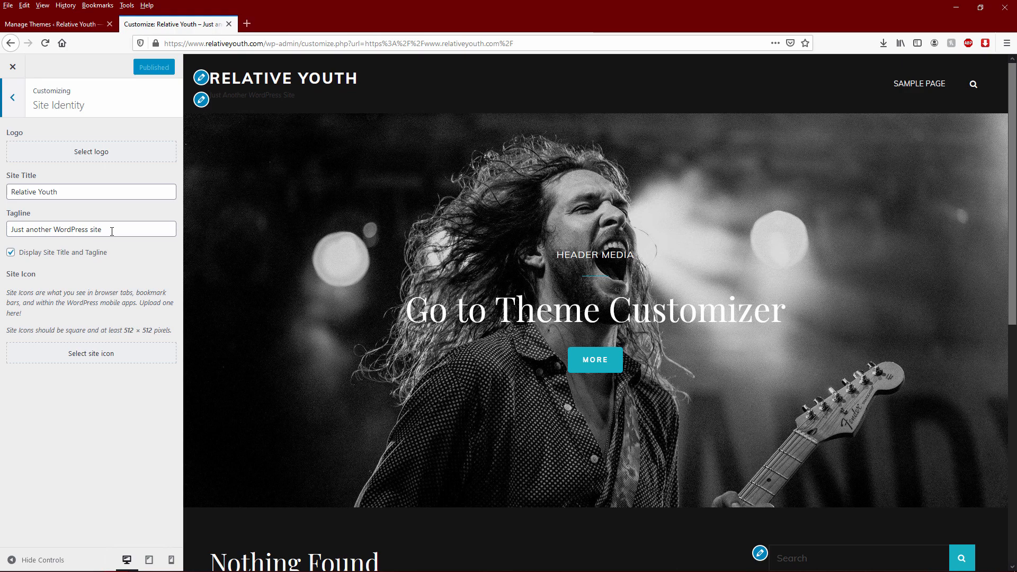
left_click(58, 253)
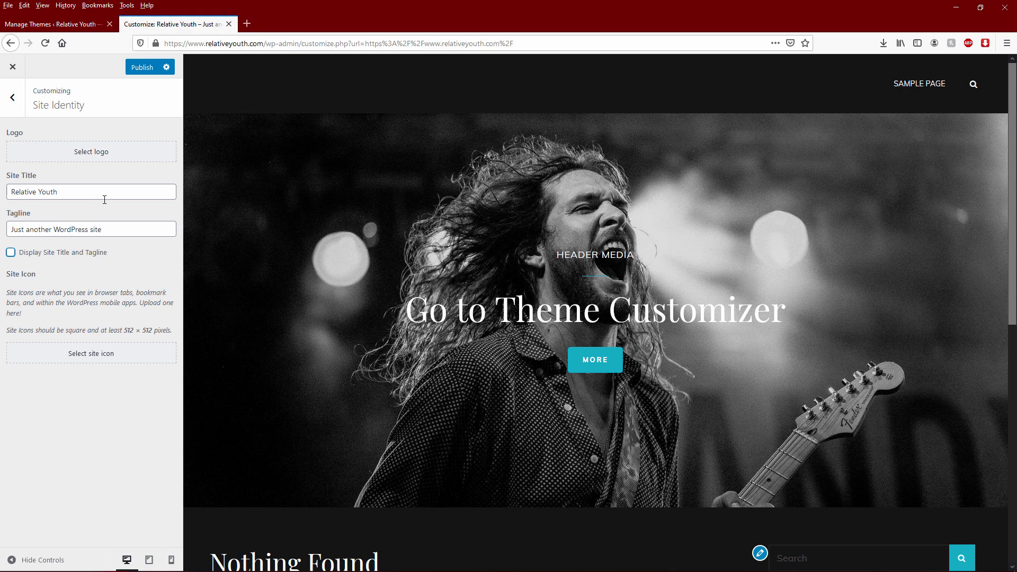
left_click(34, 256)
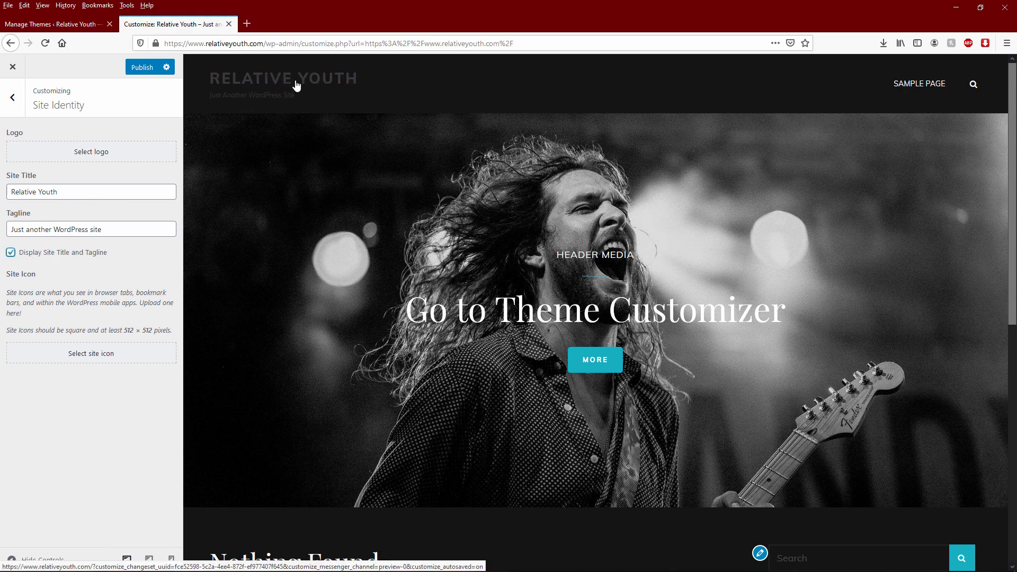
triple_click(137, 230)
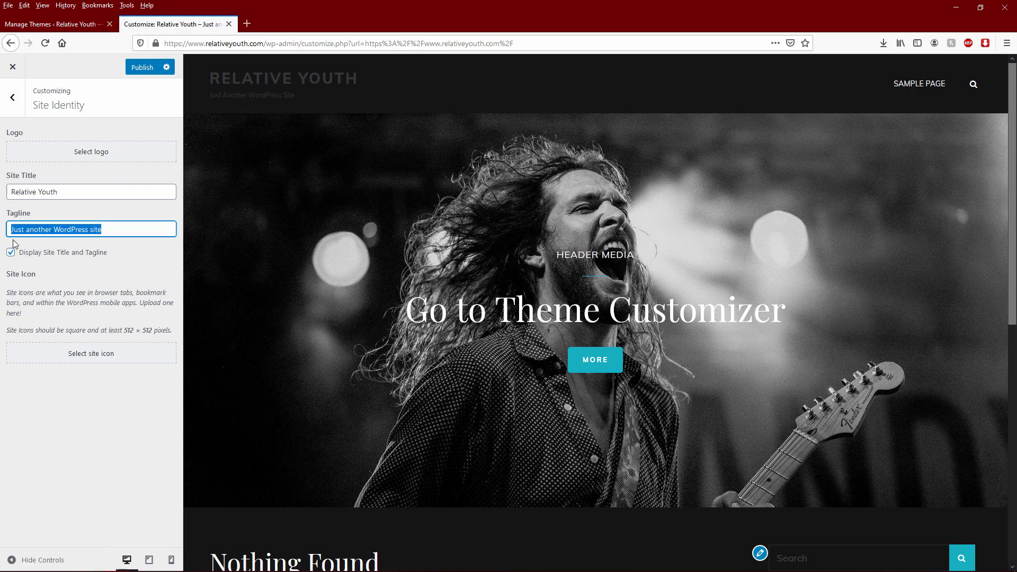
key("BackSpace")
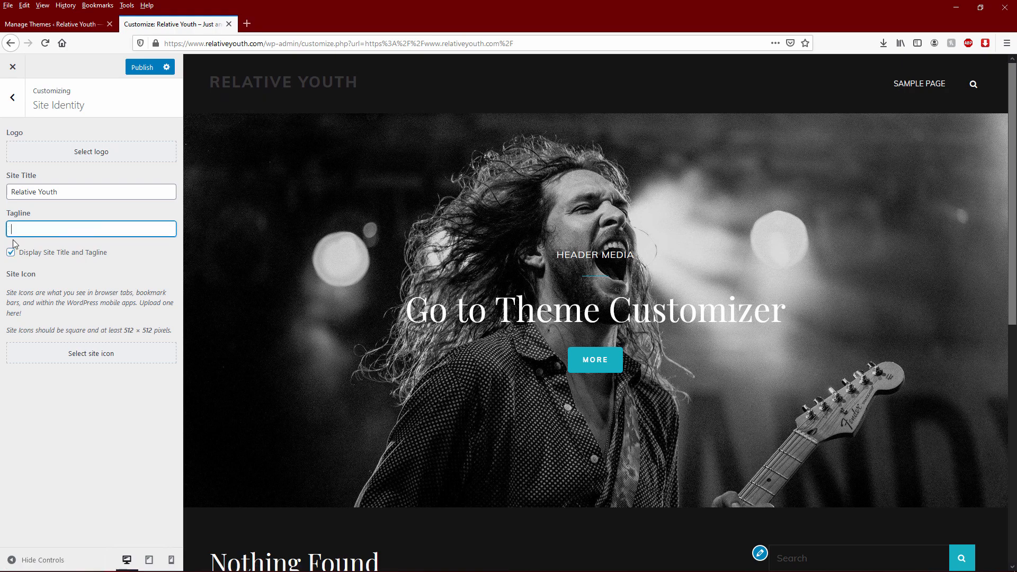
left_click(143, 68)
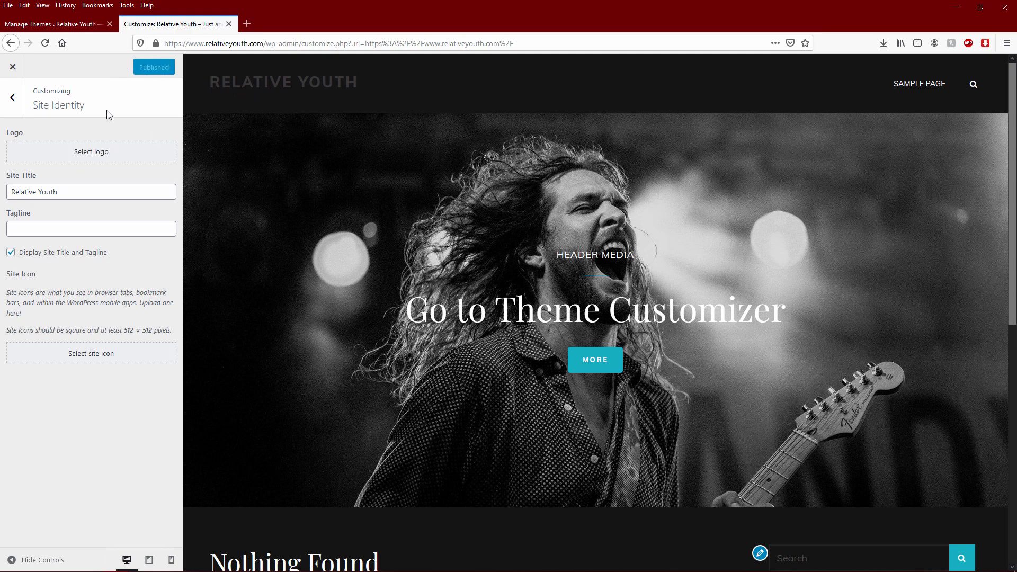
left_click(12, 97)
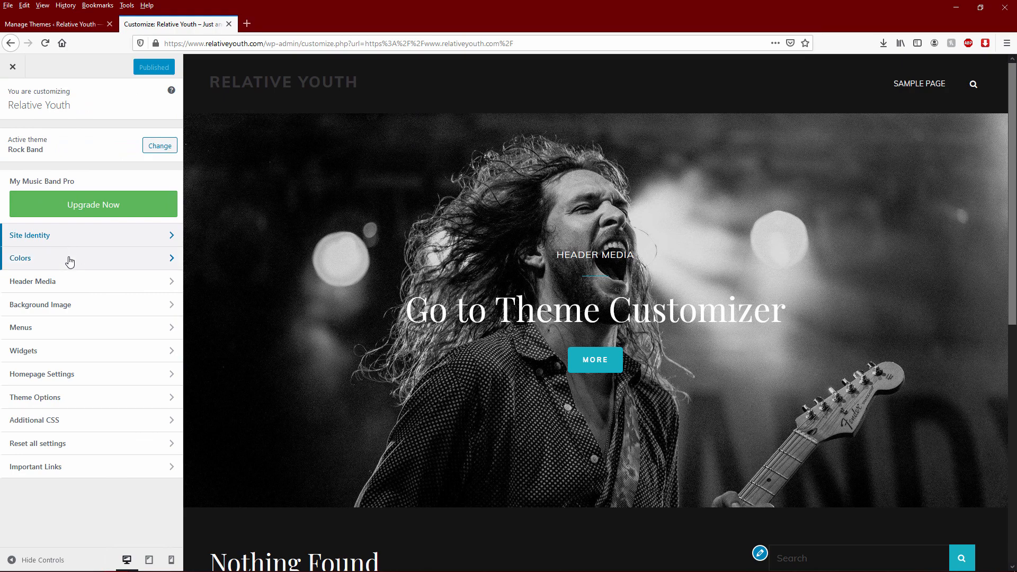
- Glance at Background Image, then review Header Media with its guitarist header photo
left_click(73, 306)
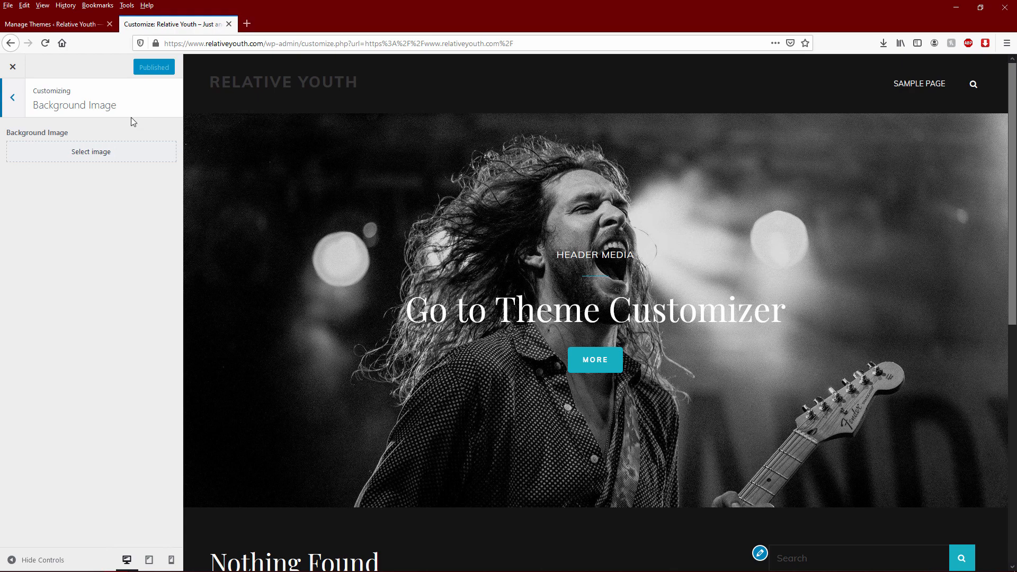
left_click(13, 97)
left_click(59, 286)
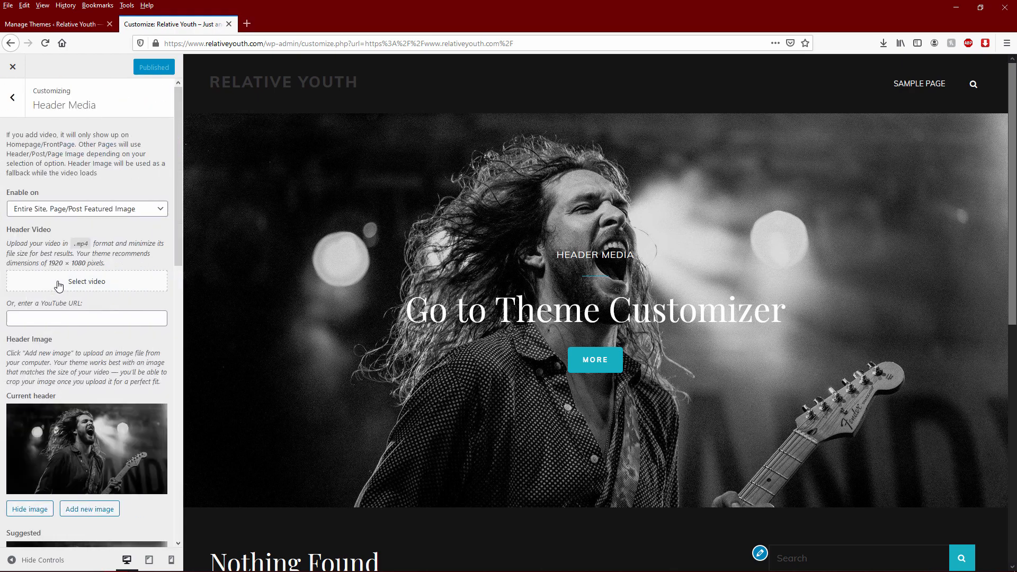
scroll(80, 333, "down", 3)
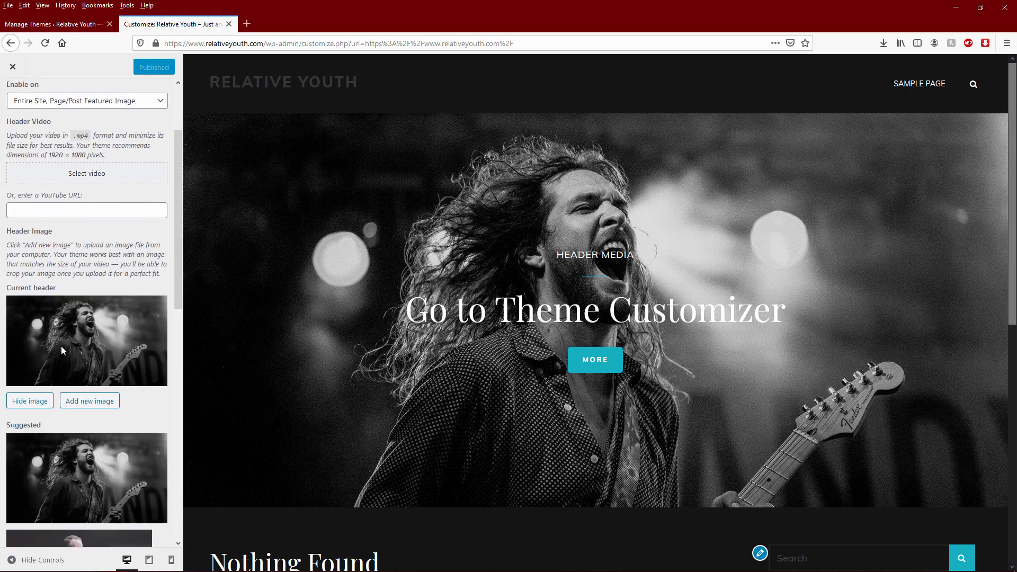
scroll(81, 338, "down", 2)
scroll(81, 339, "down", 3)
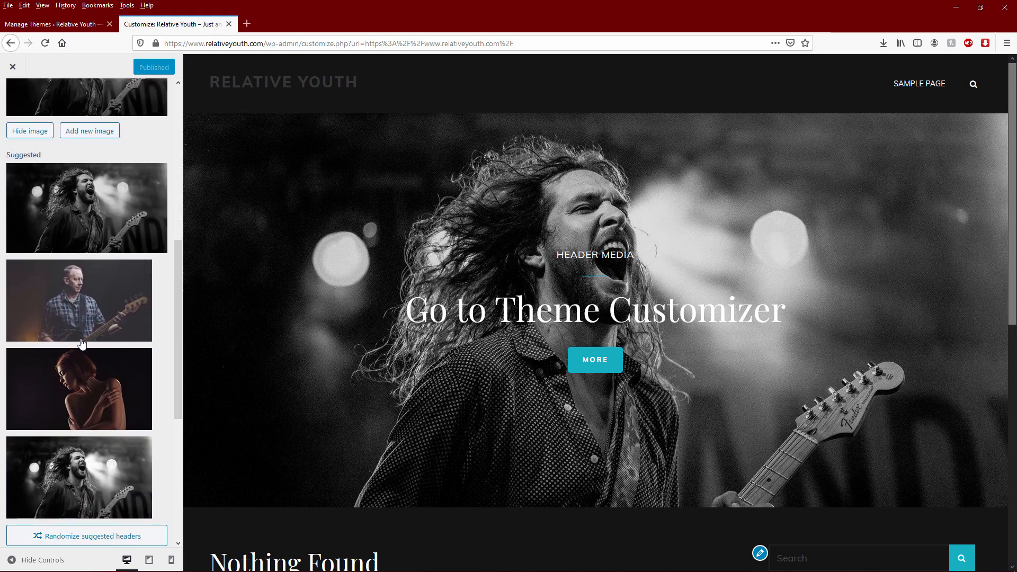
scroll(99, 463, "up", 5)
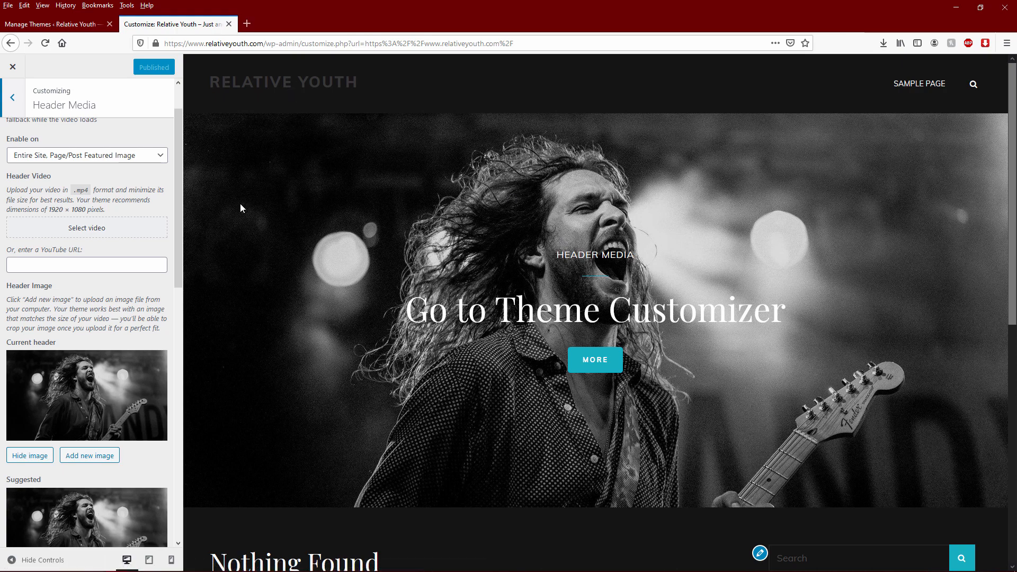
- Review the Site Title 'Relative Youth' and the tagline in Site Identity, then back out
left_click(12, 97)
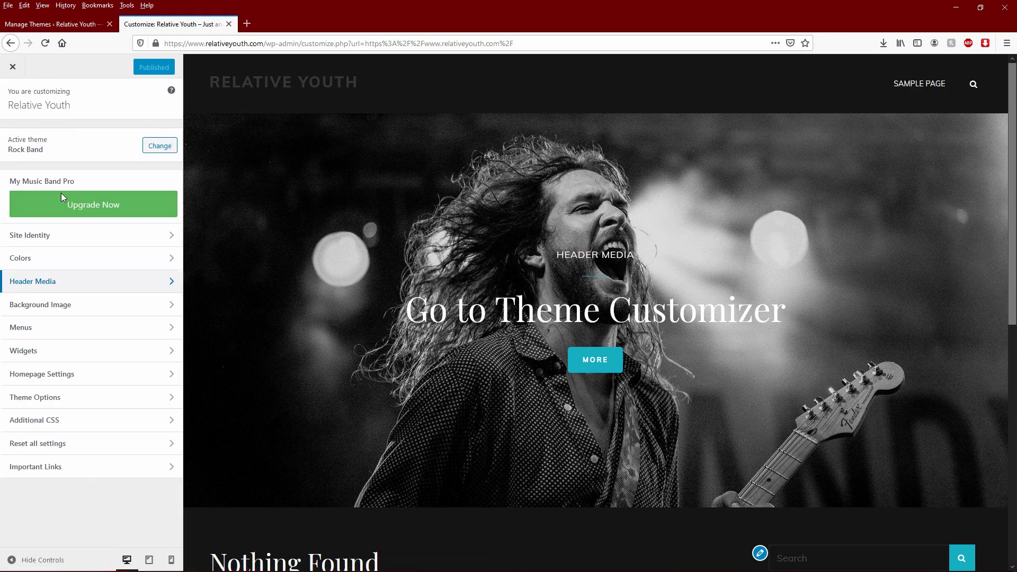
left_click(74, 235)
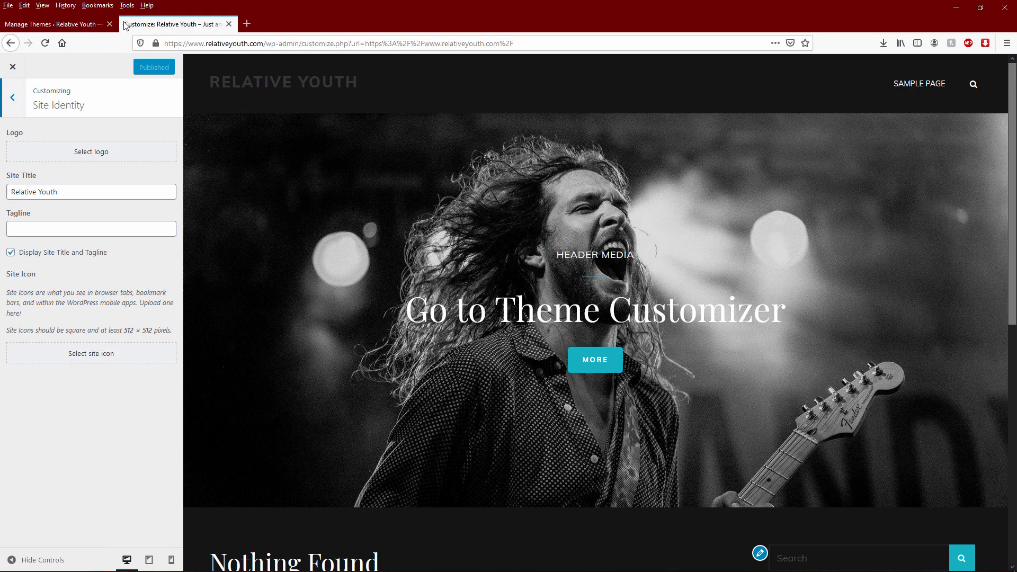
left_click(12, 98)
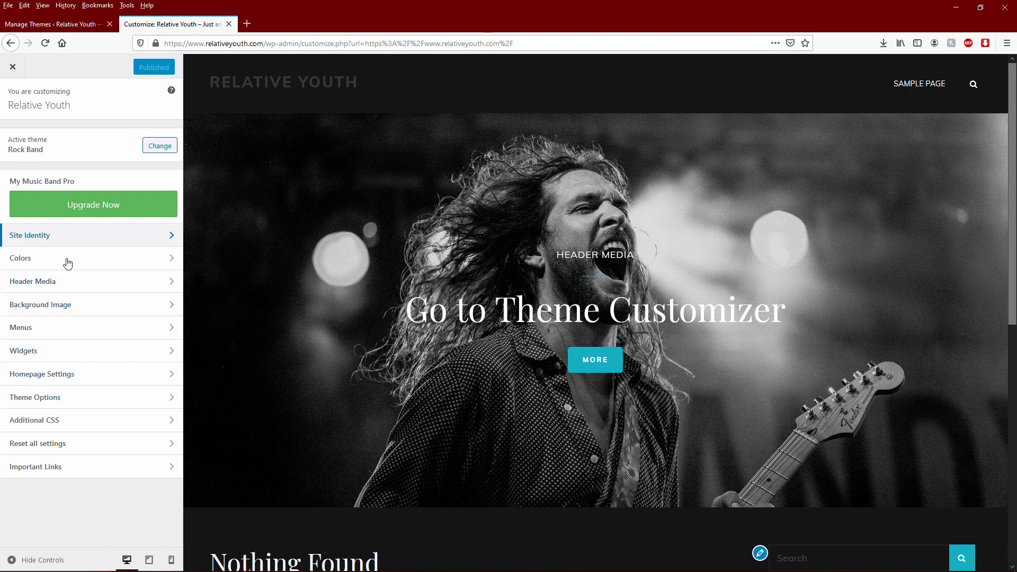
left_click(62, 333)
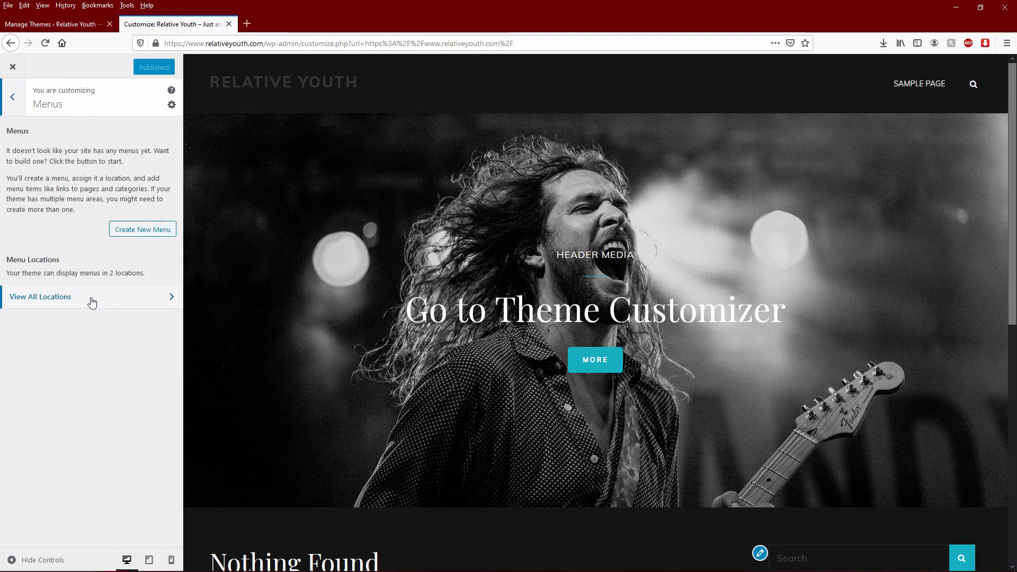
left_click(158, 299)
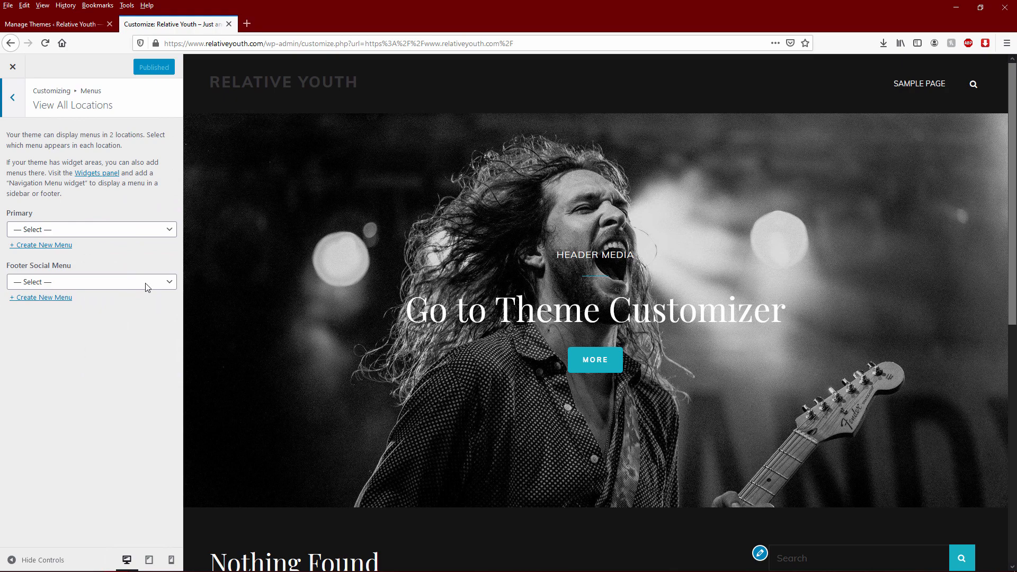
left_click(109, 228)
left_click(108, 228)
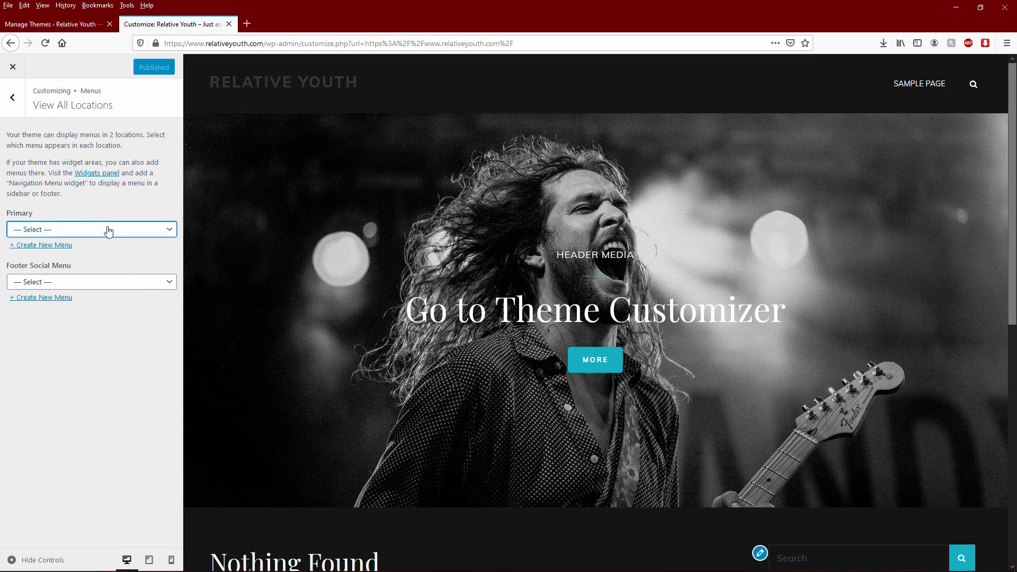
left_click(5, 110)
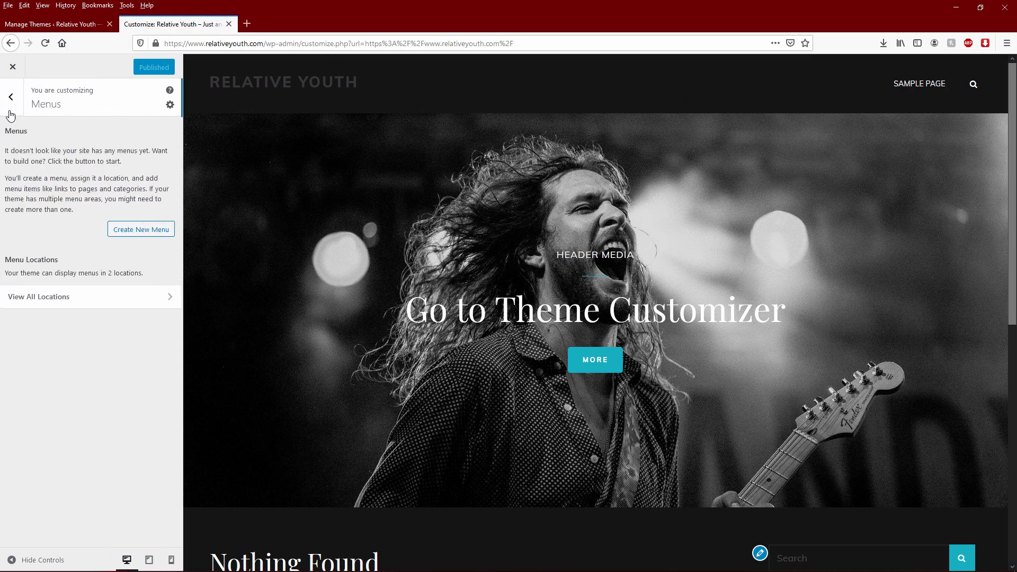
left_click(65, 293)
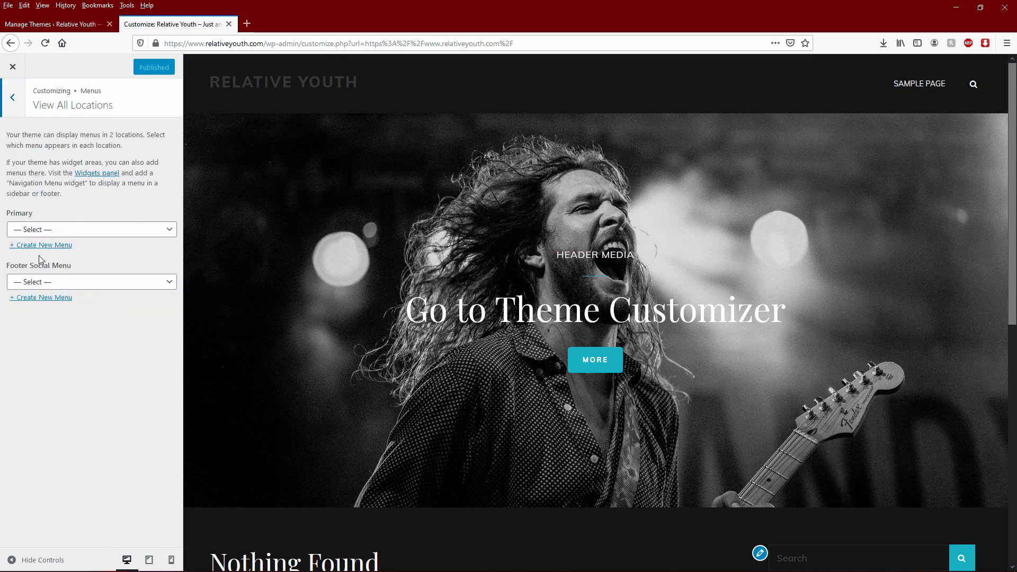
scroll(449, 475, "down", 3)
scroll(449, 479, "down", 5)
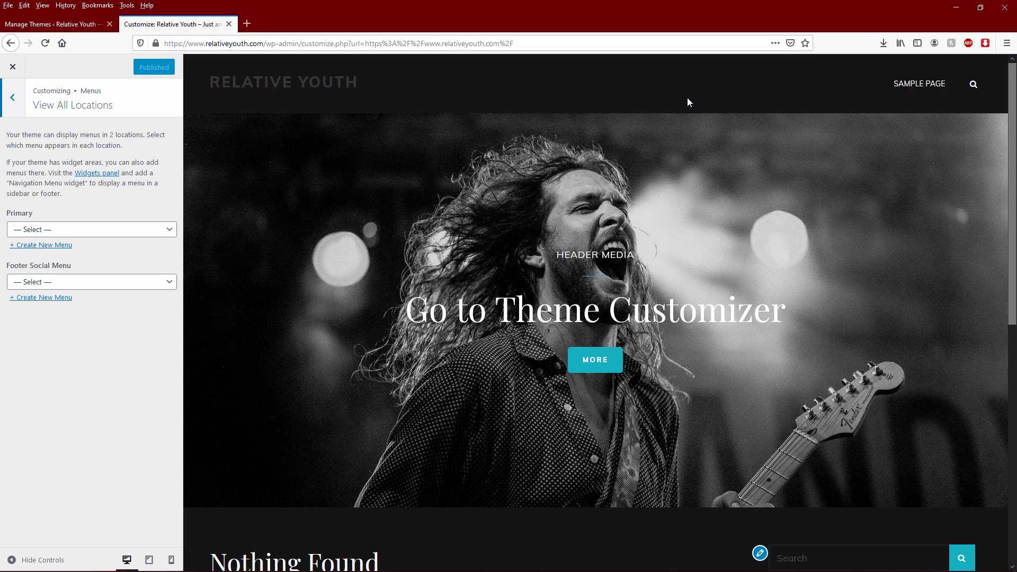
scroll(681, 104, "down", 1)
scroll(647, 173, "down", 1)
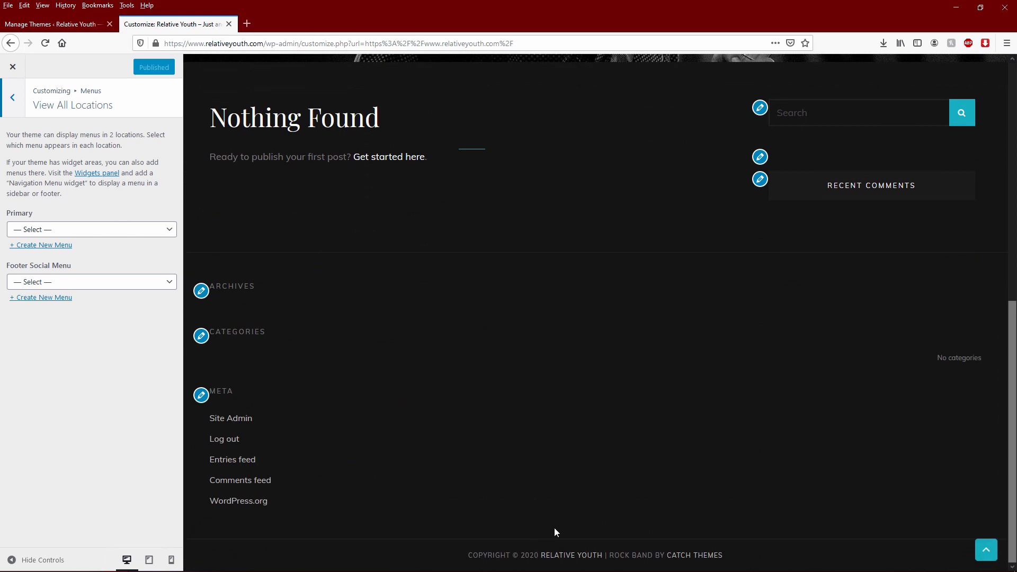
scroll(518, 449, "up", 10)
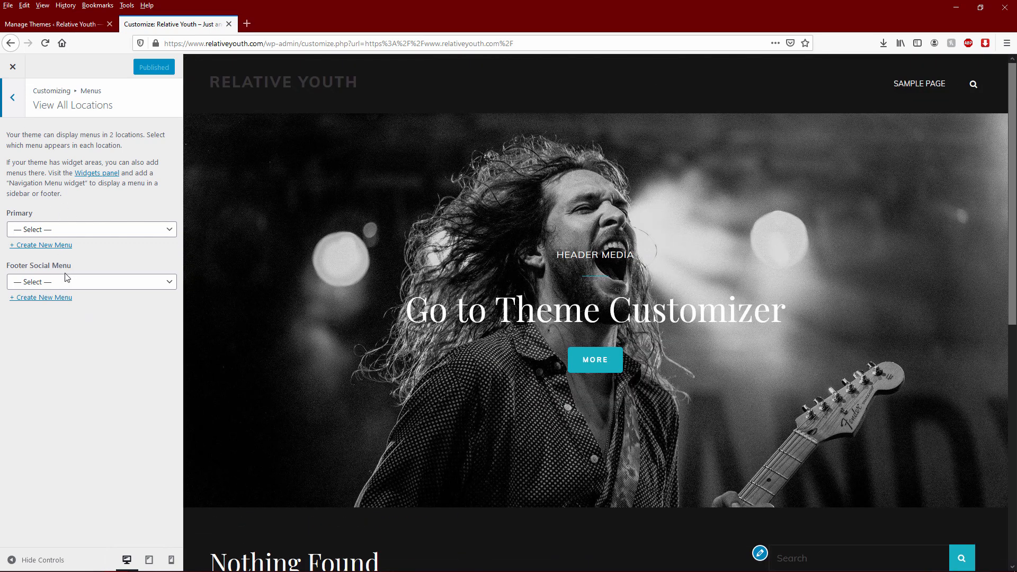
left_click(12, 97)
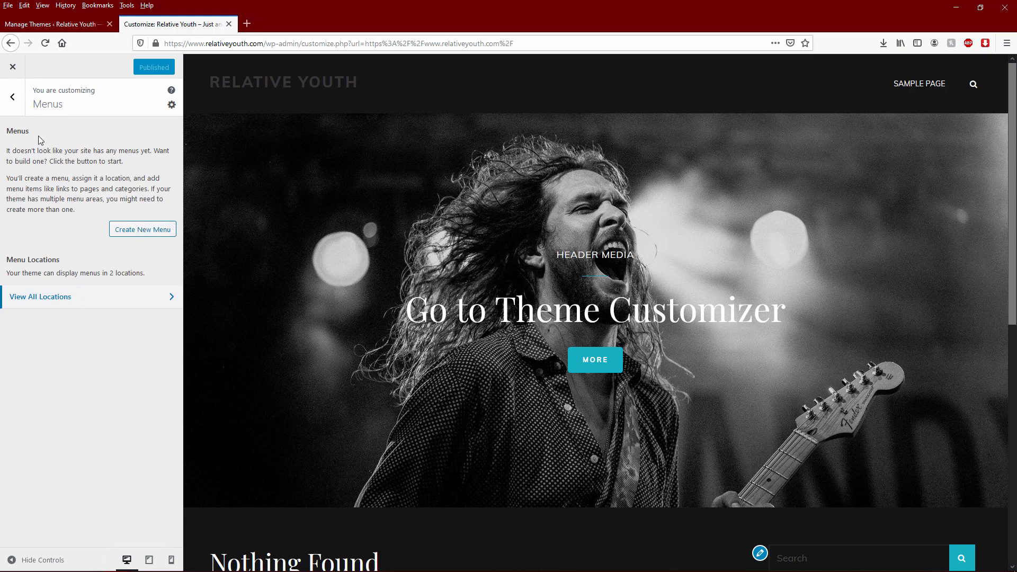
left_click(12, 98)
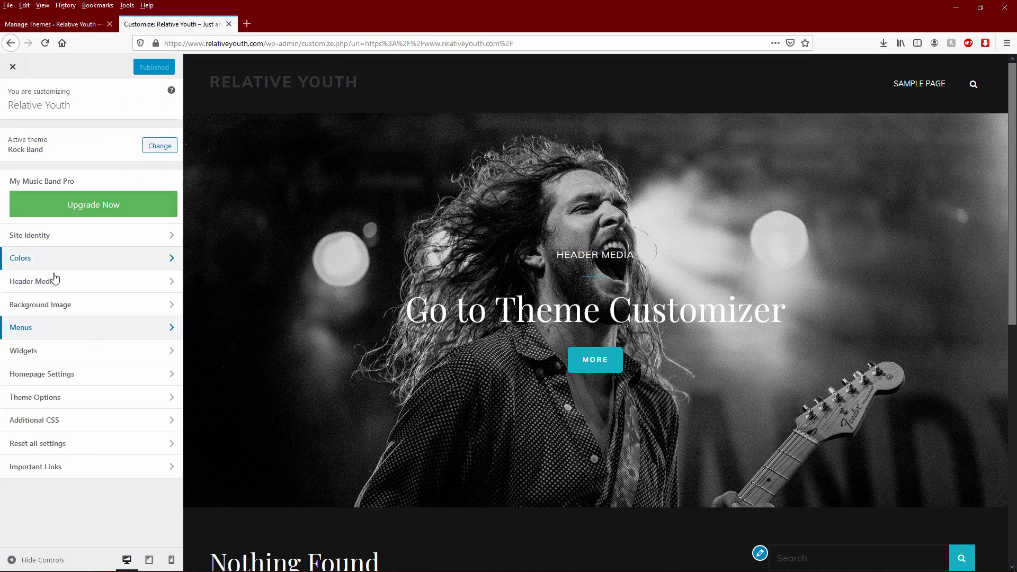
left_click(71, 352)
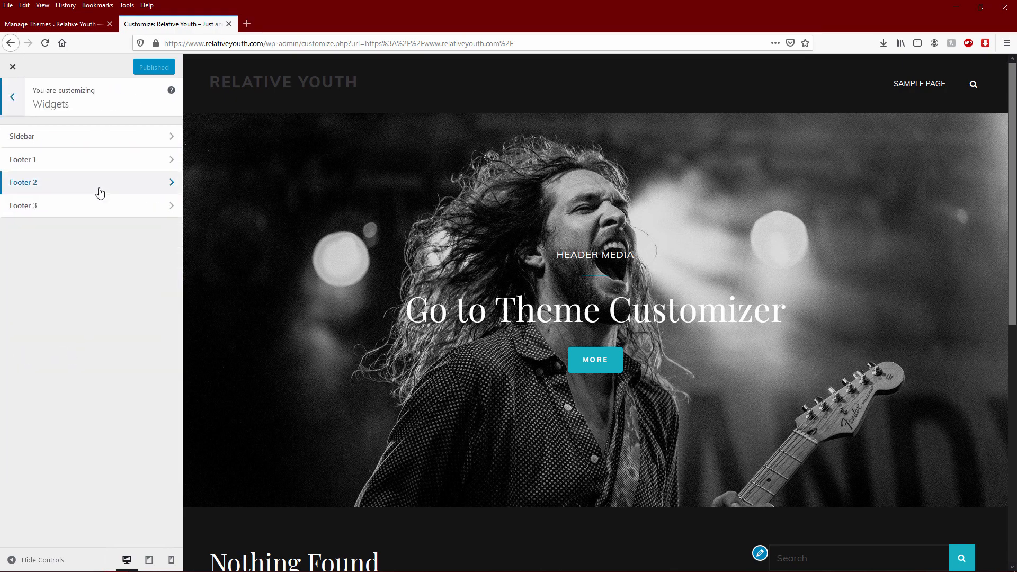
left_click(162, 137)
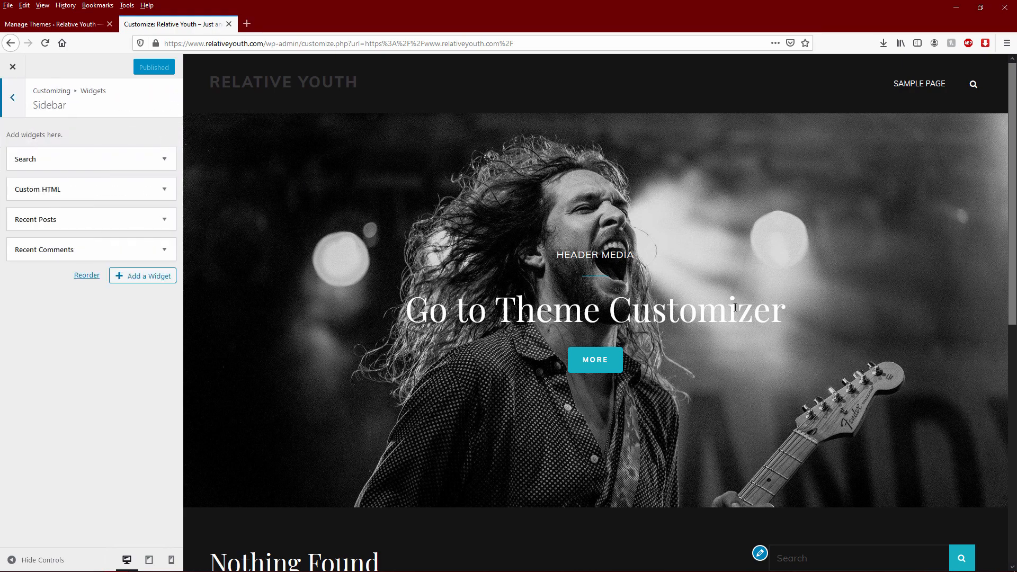
scroll(748, 301, "down", 4)
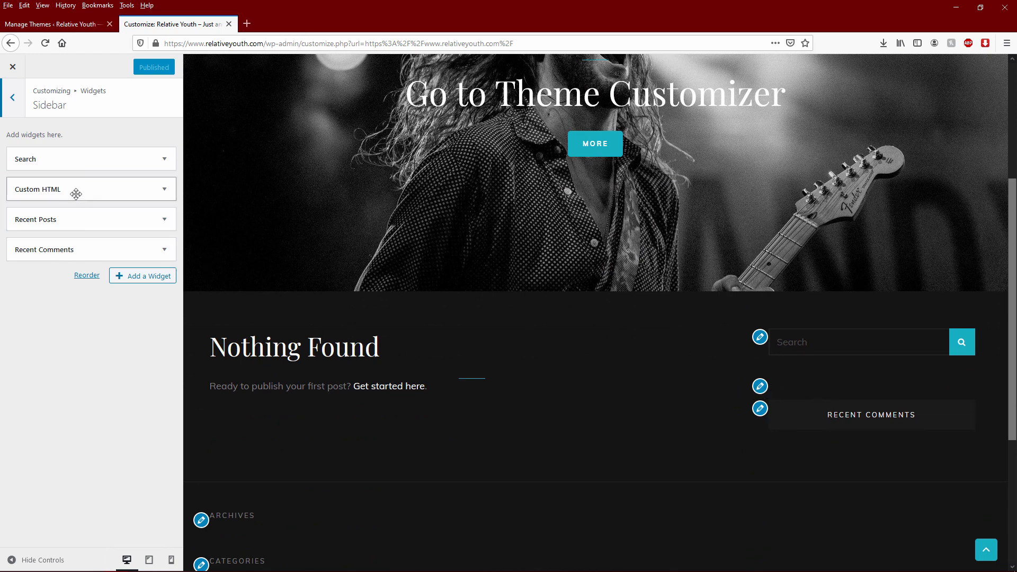
left_click(171, 198)
left_click(93, 338)
type("dsagasgd")
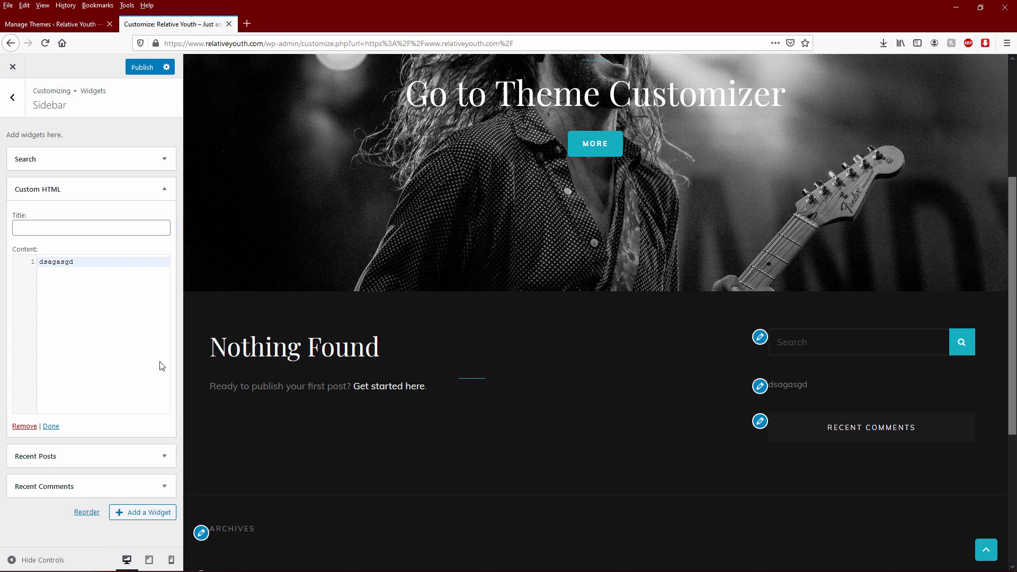
key("ctrl+a")
key("BackSpace")
left_click(71, 161)
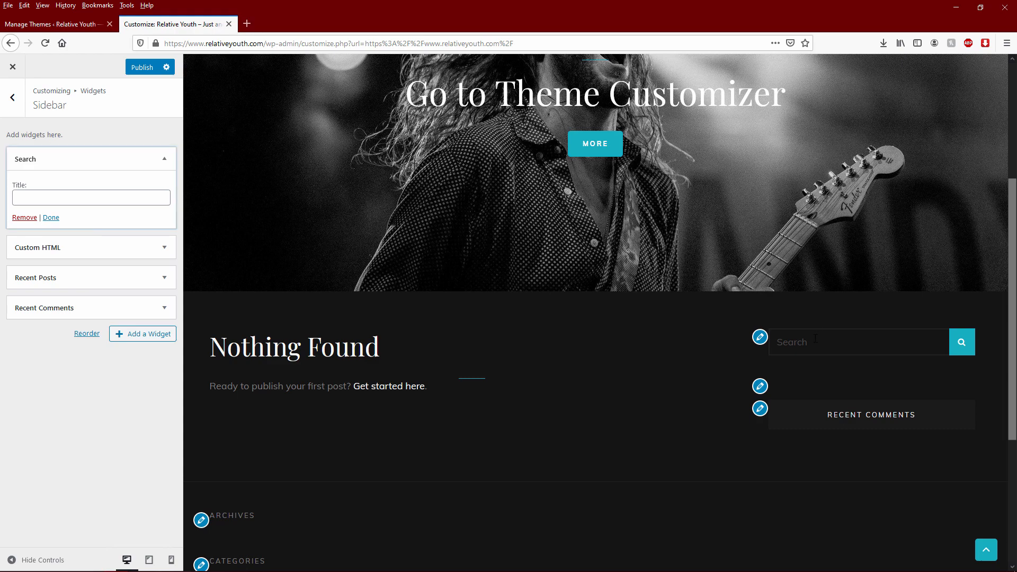
left_click(16, 103)
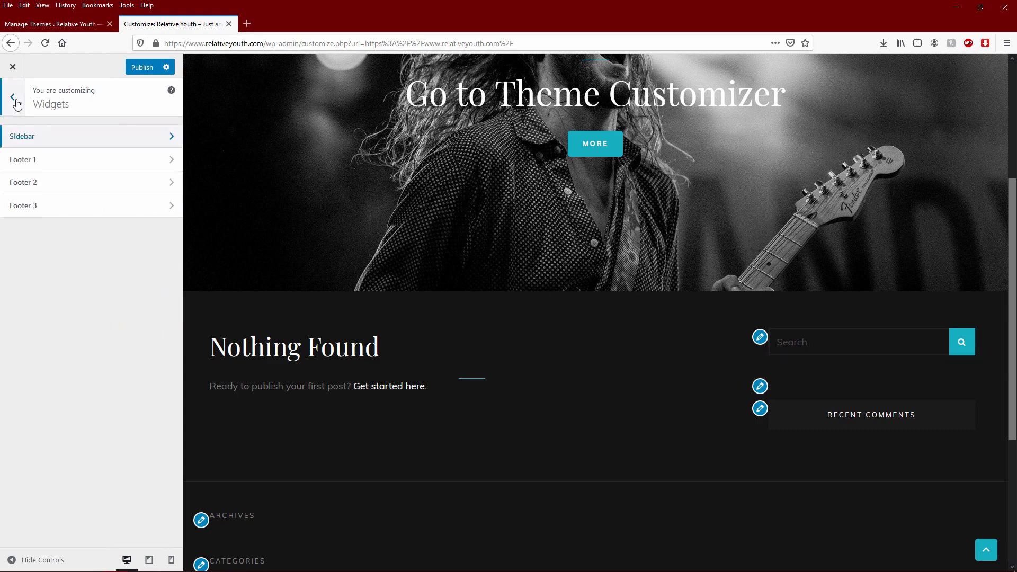
left_click(63, 137)
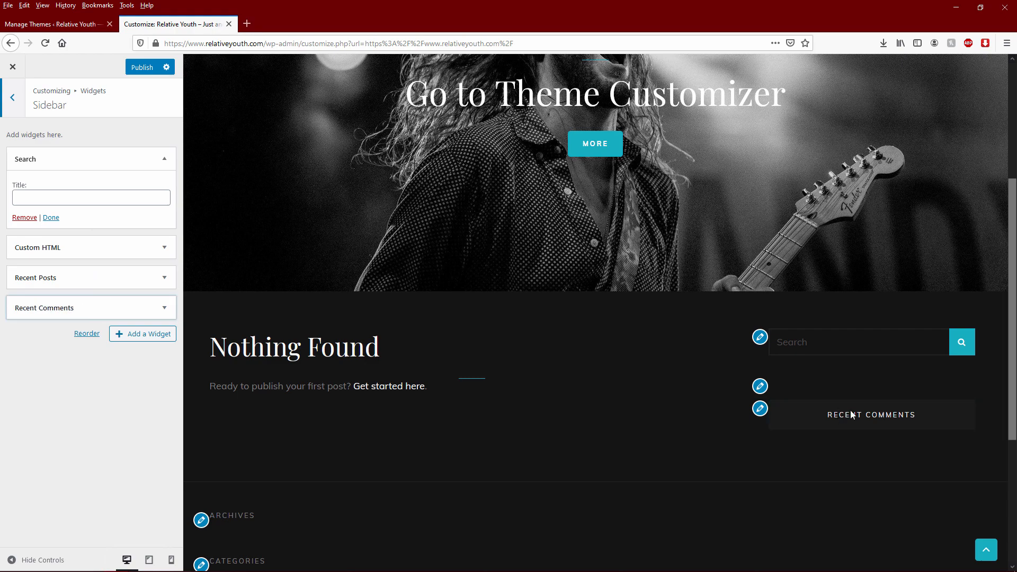
left_click(14, 101)
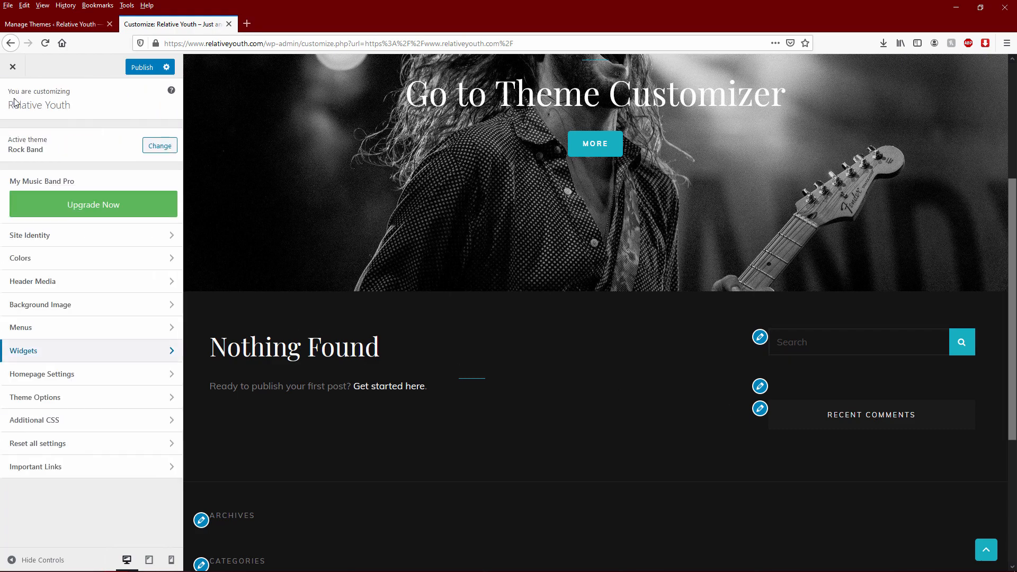
left_click(66, 376)
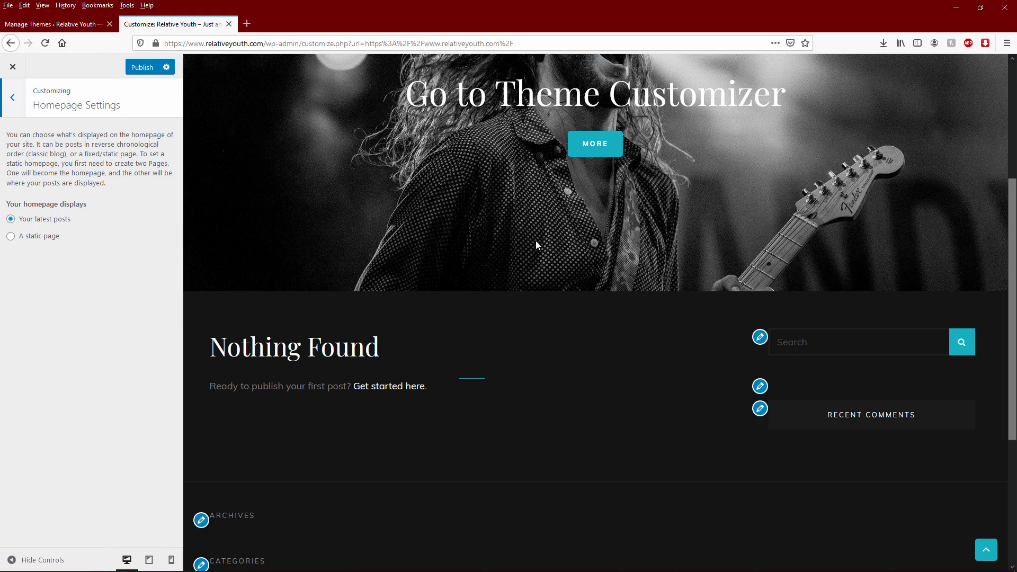
scroll(535, 242, "up", 4)
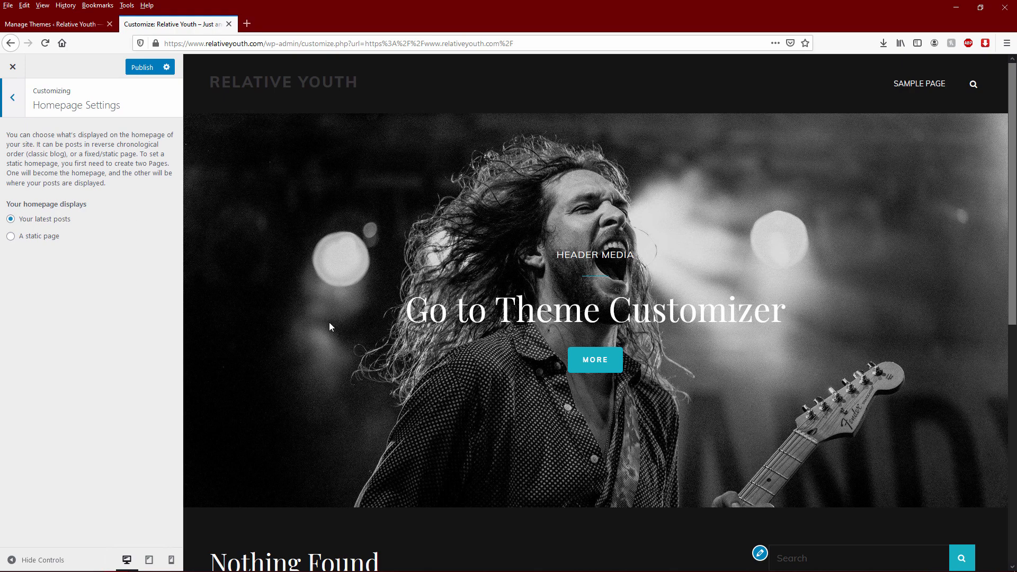
scroll(329, 322, "down", 4)
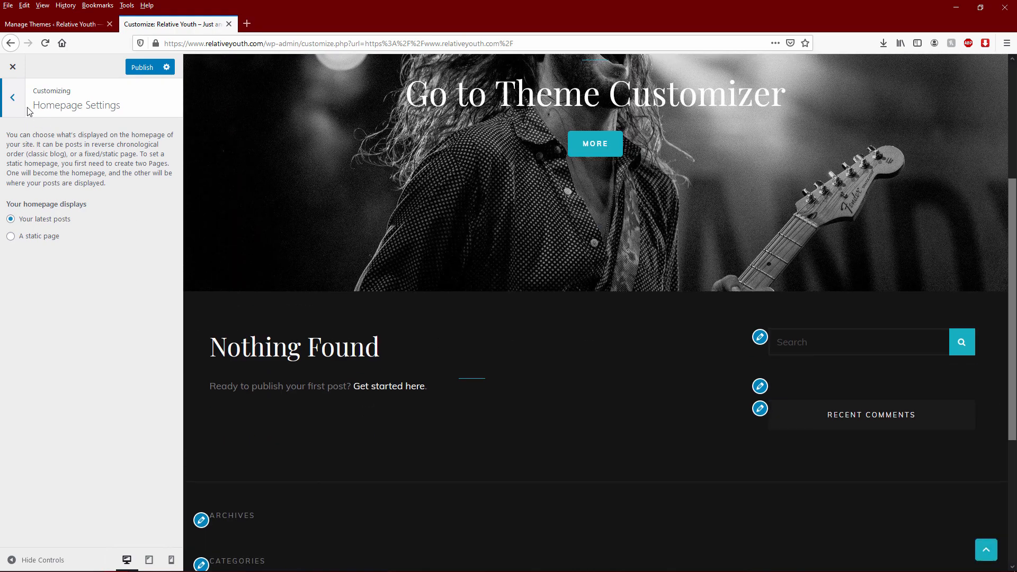
left_click(13, 98)
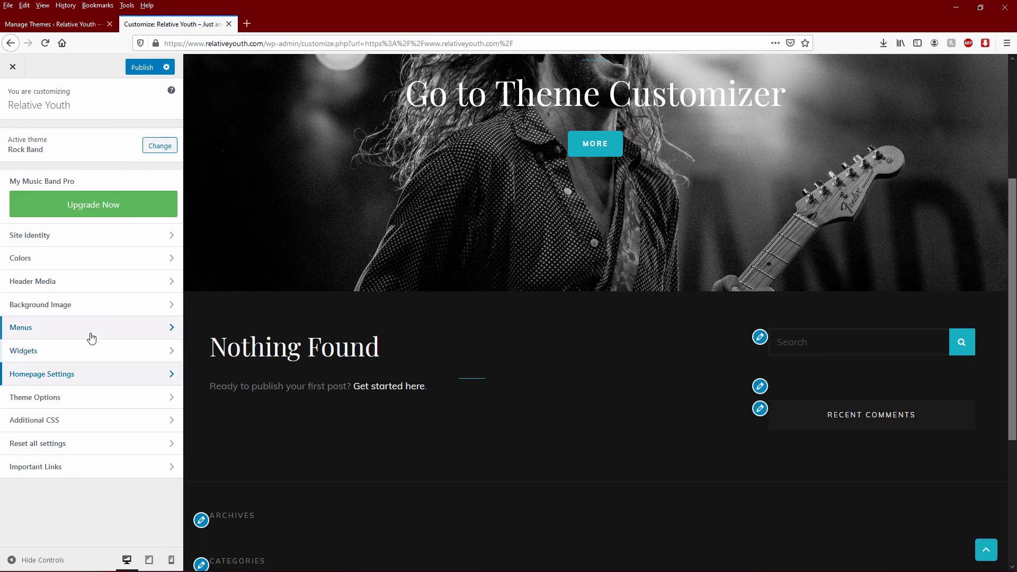
- Enable the Featured Slider on Homepage / Frontpage with Sample Page as the first slide
left_click(87, 398)
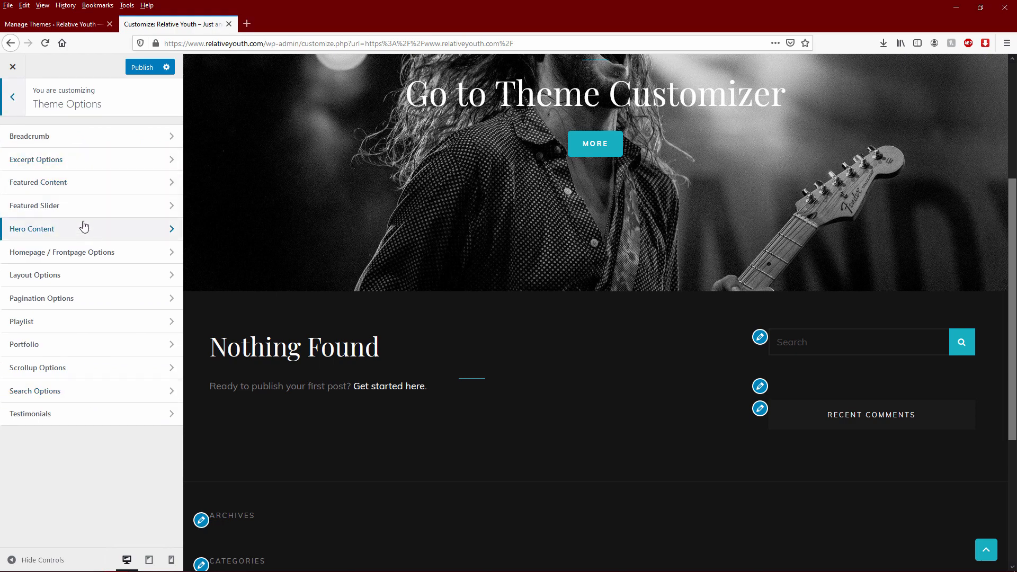
scroll(506, 229, "up", 4)
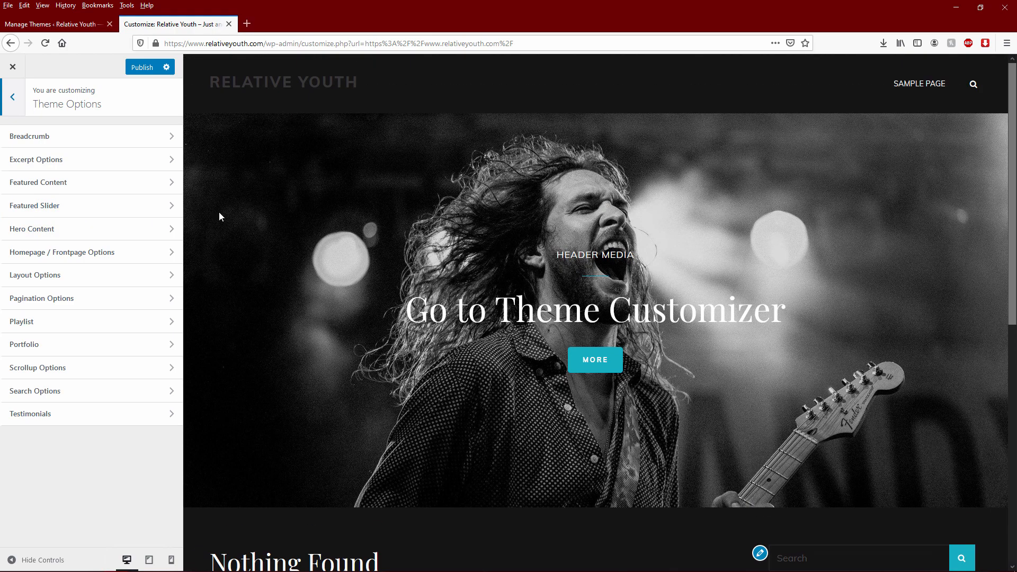
left_click(128, 207)
left_click(93, 159)
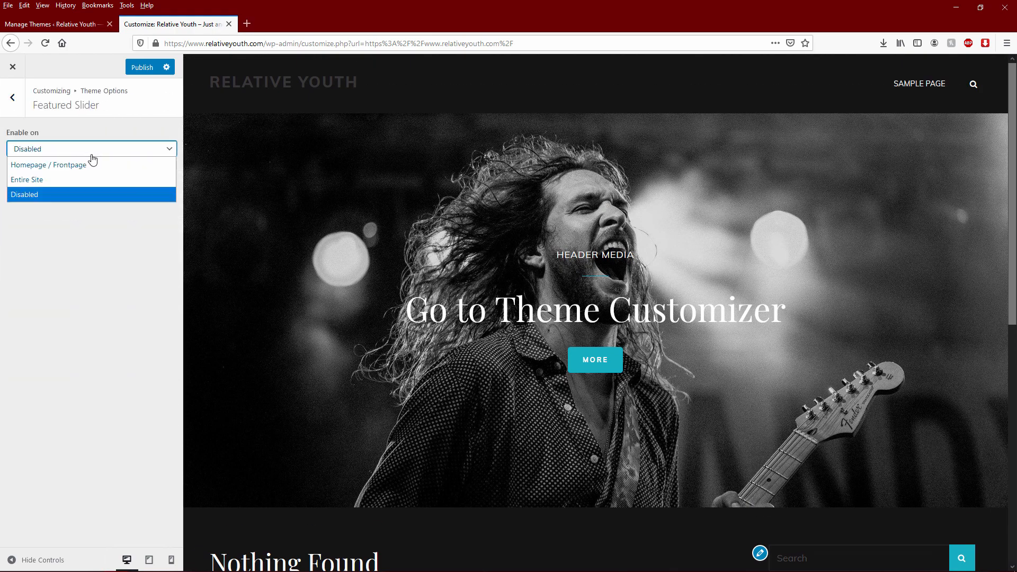
left_click(58, 165)
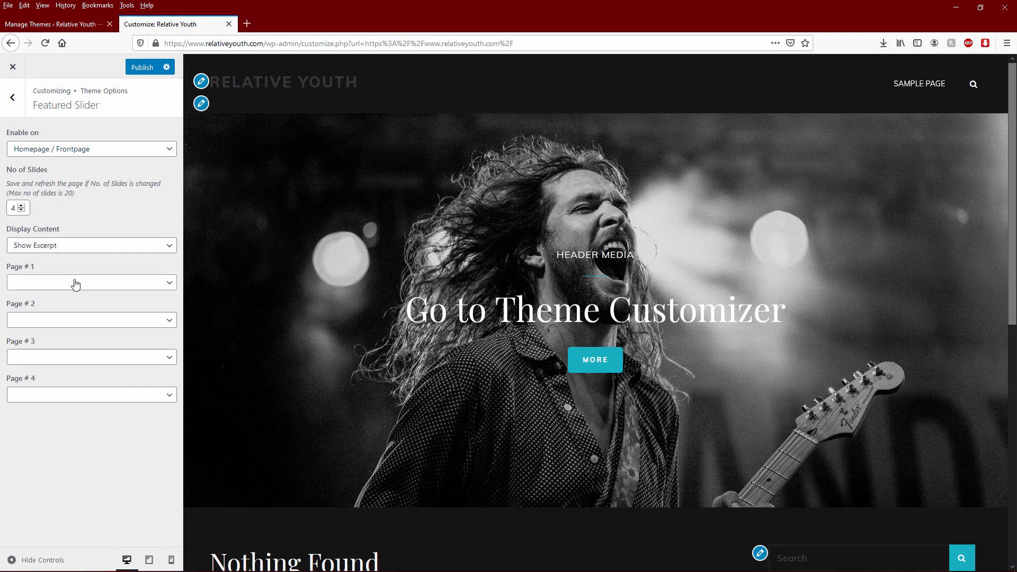
left_click(75, 282)
left_click(59, 316)
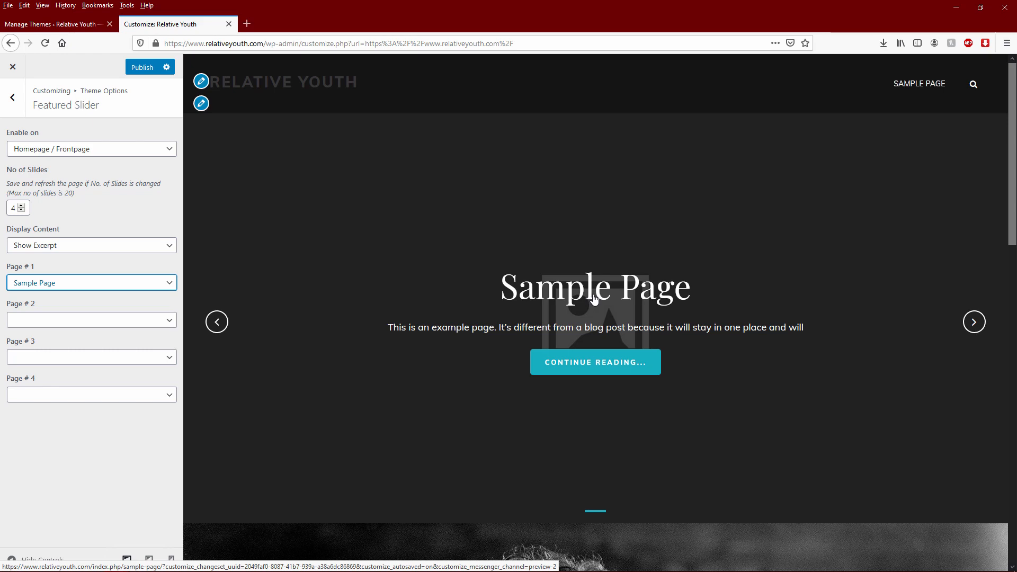
left_click(971, 325)
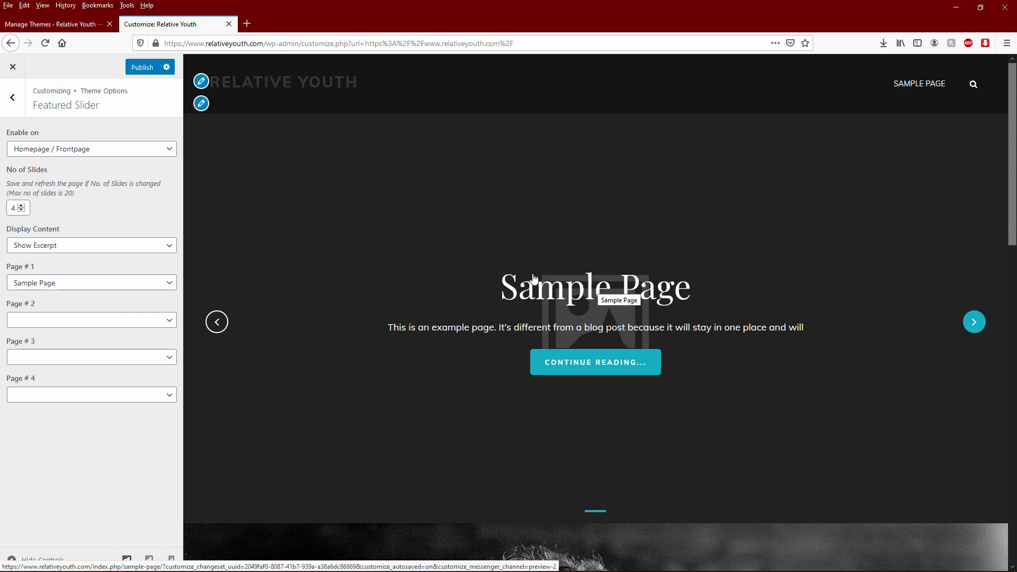
- Switch the featured slider back to Disabled and go to Layout Options
left_click(121, 150)
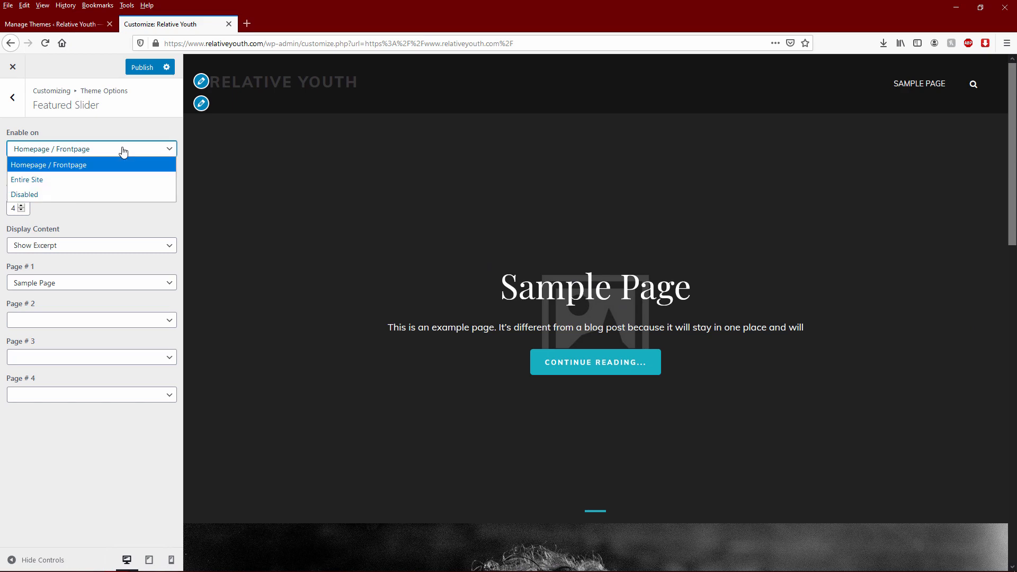
left_click(37, 195)
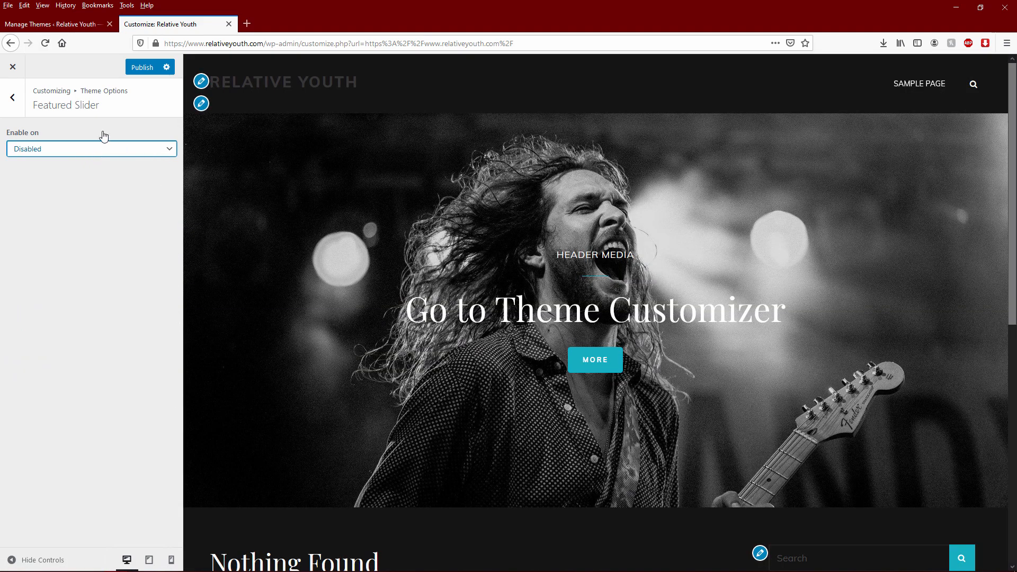
left_click(12, 97)
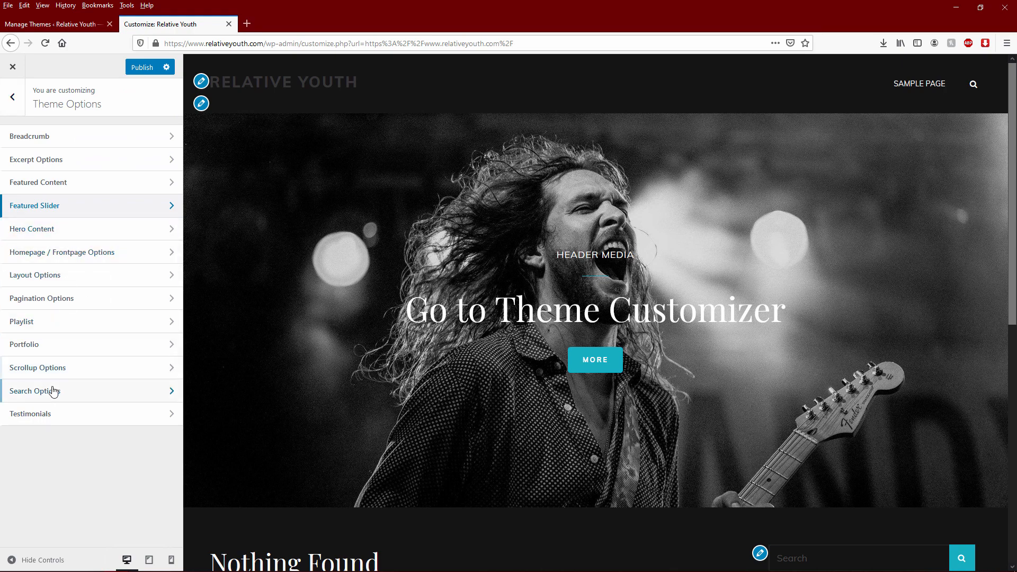
left_click(99, 281)
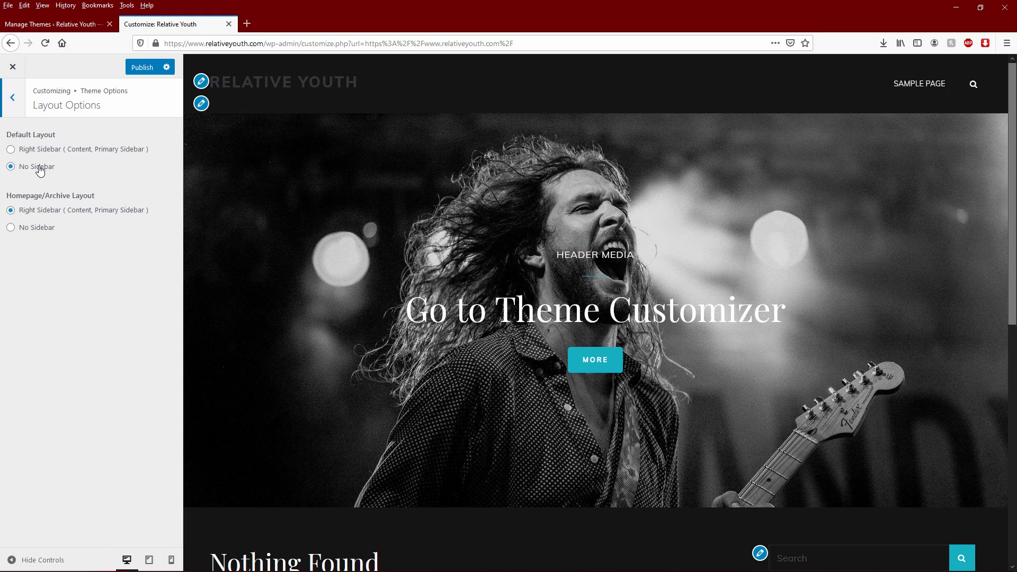
- Try No Sidebar for the Homepage/Archive layout, then restore Right Sidebar and back out
left_click(37, 228)
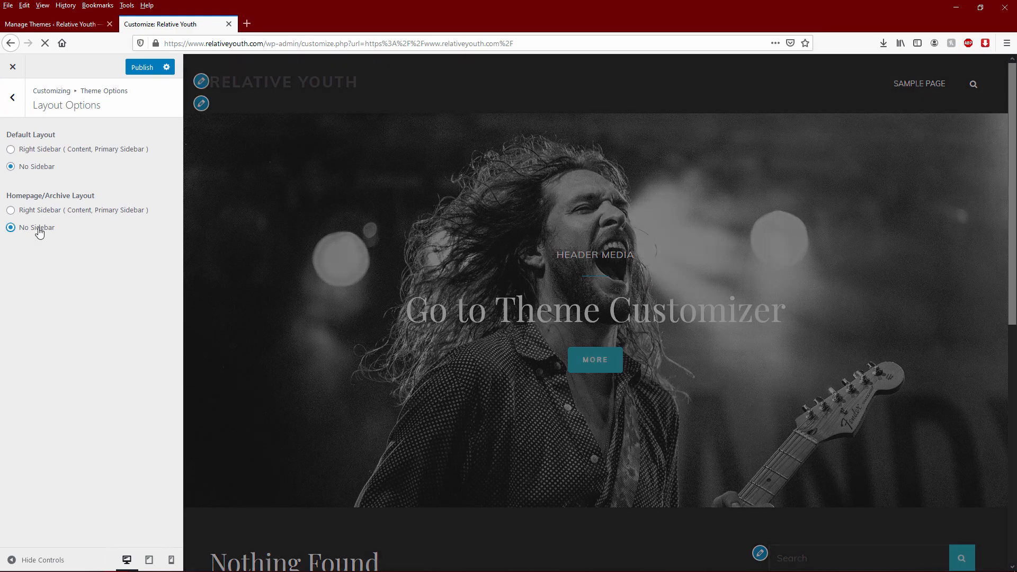
scroll(907, 450, "down", 4)
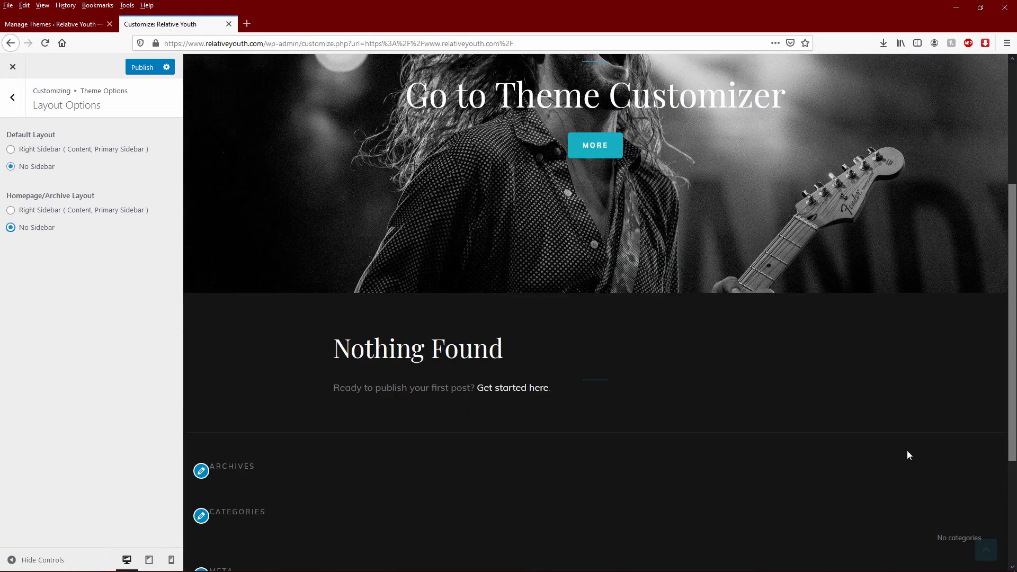
scroll(874, 424, "up", 4)
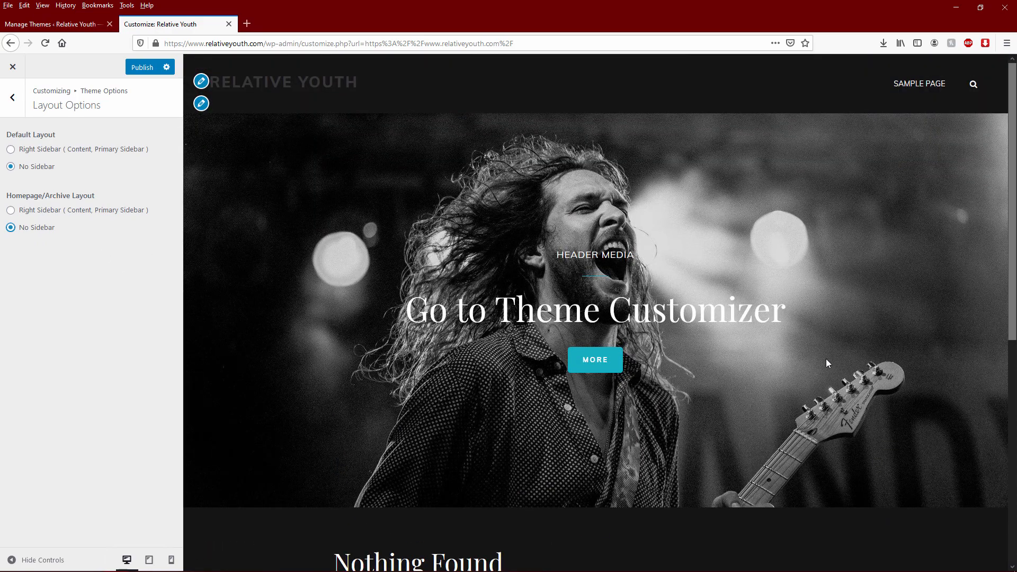
scroll(827, 361, "down", 4)
scroll(820, 367, "up", 4)
left_click(32, 210)
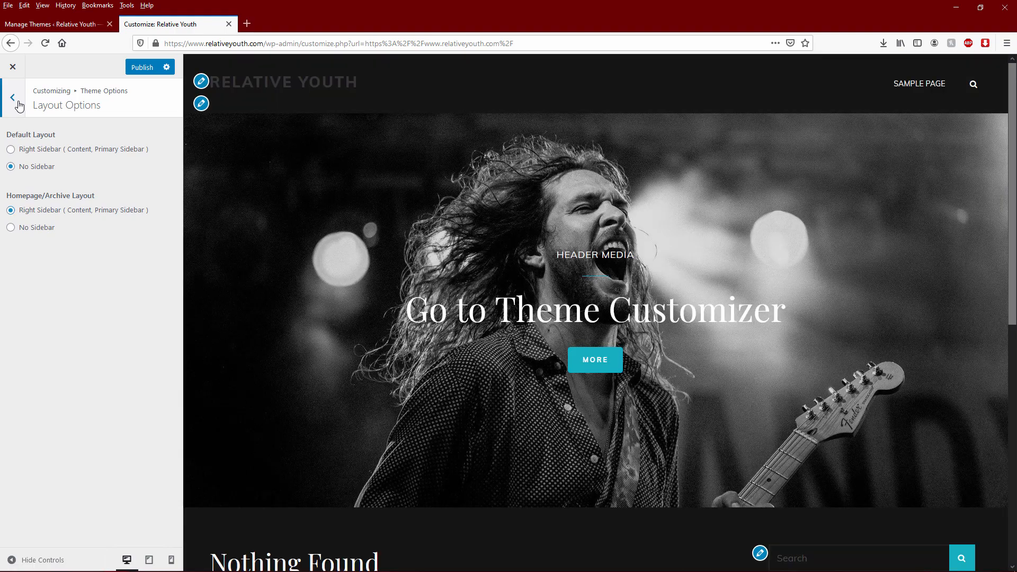
left_click(12, 97)
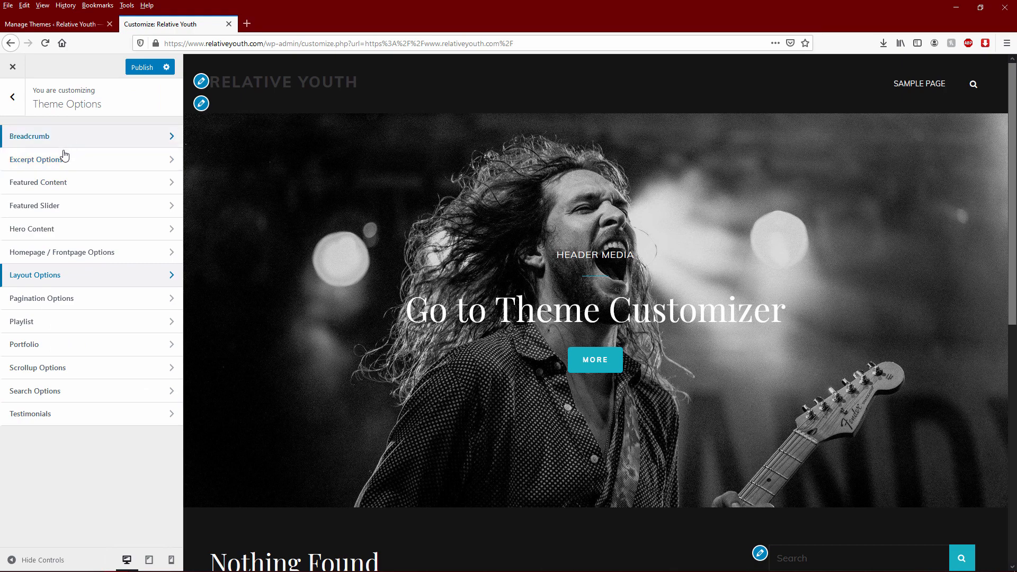
left_click(11, 101)
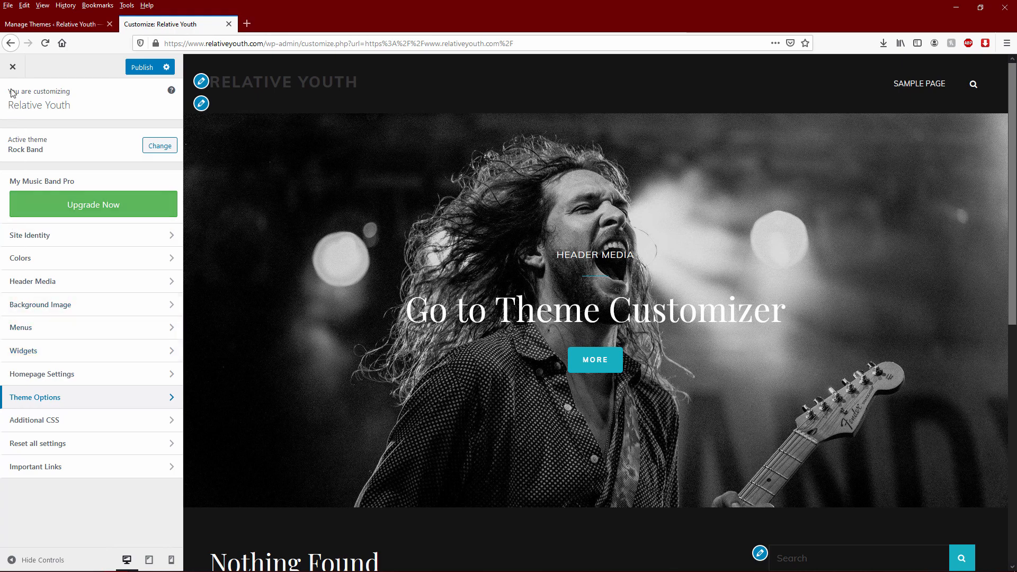
- Publish the customizer changes and close the Customizer to view the live Relative Youth front page
left_click(142, 67)
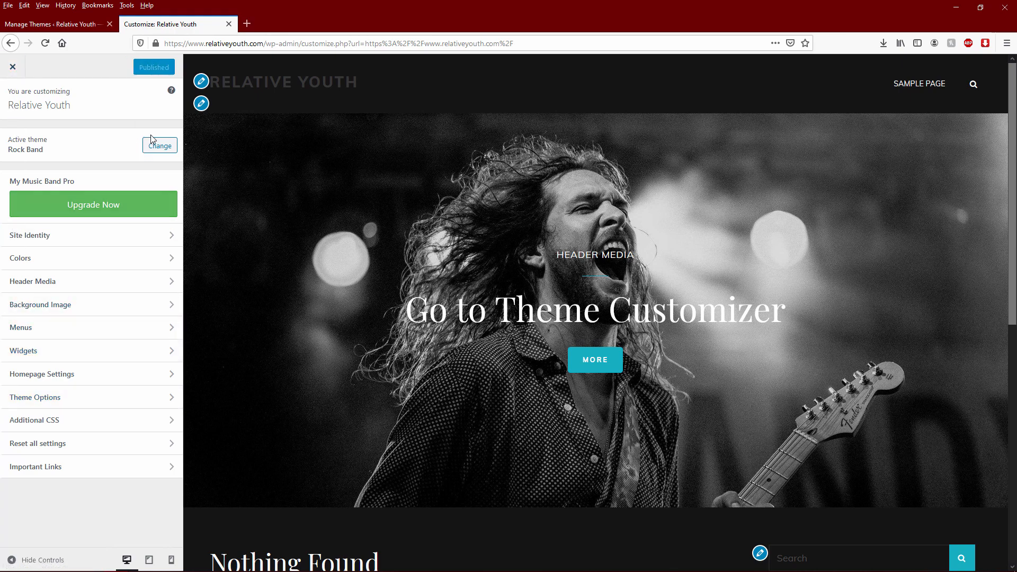
left_click(59, 25)
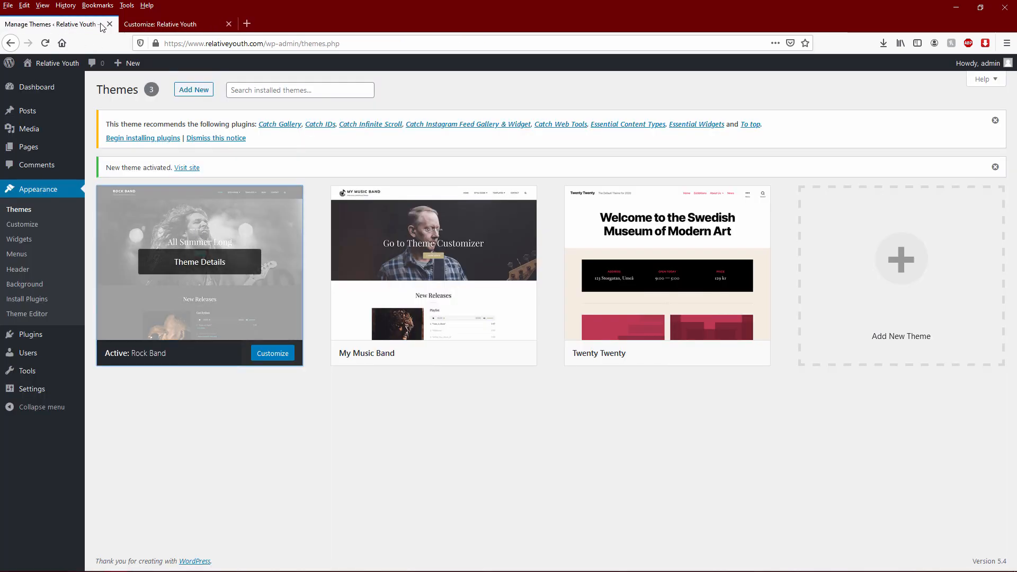
left_click(184, 25)
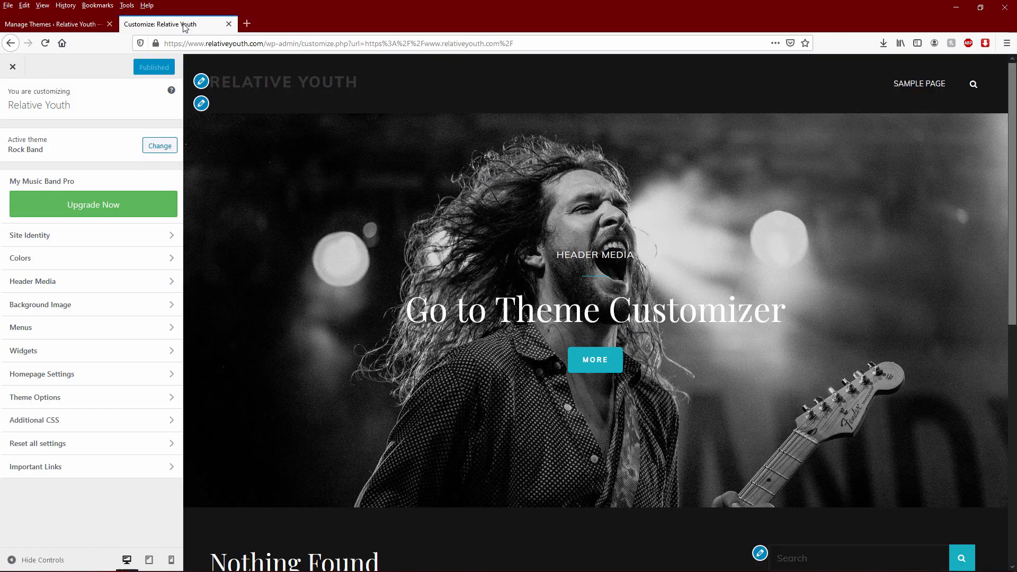
left_click(14, 68)
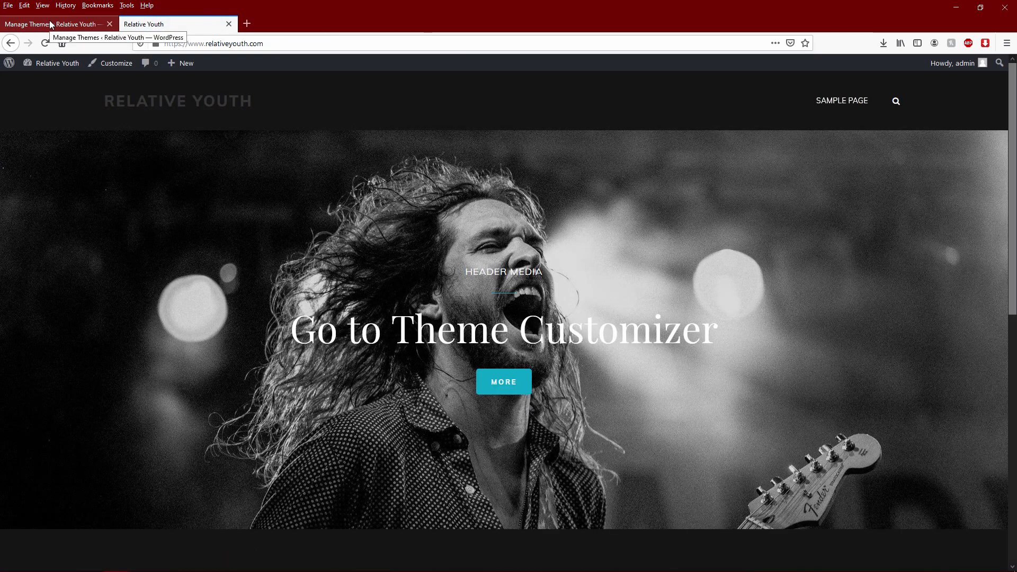
mouse_move(48, 65)
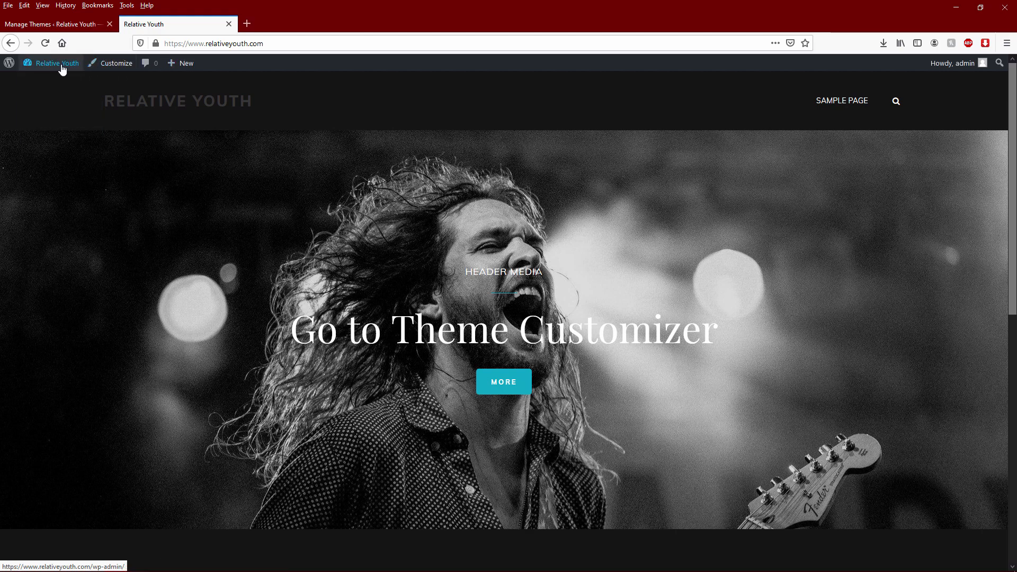
- Open the Menus screen and the All Pages list in a separate tab
left_click(47, 86)
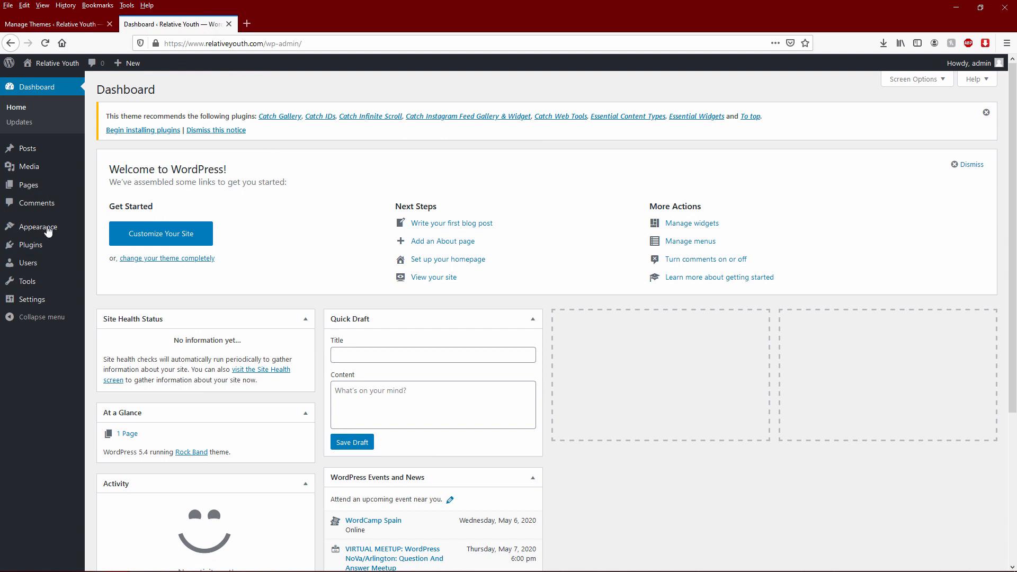
mouse_move(33, 233)
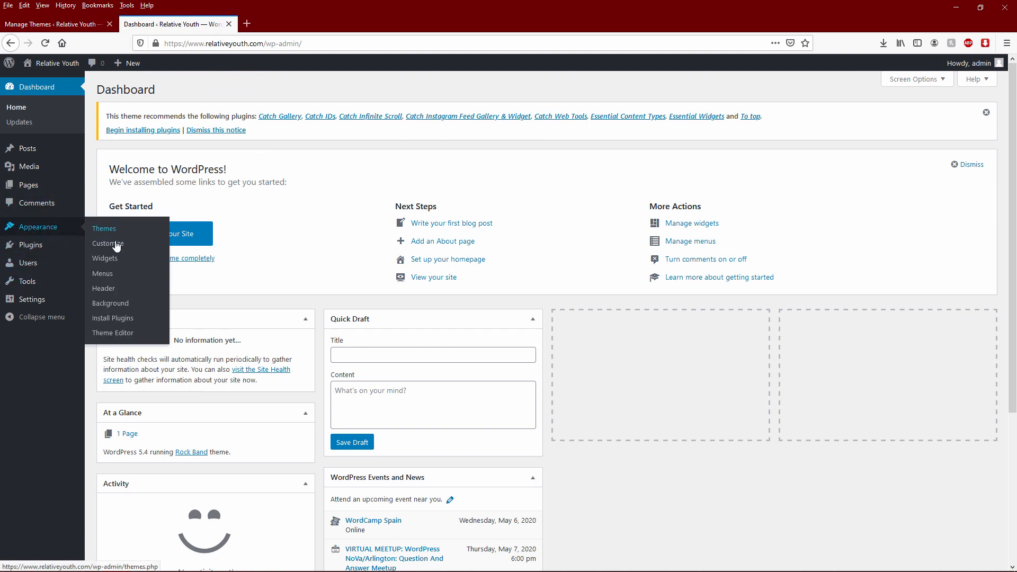
left_click(108, 275)
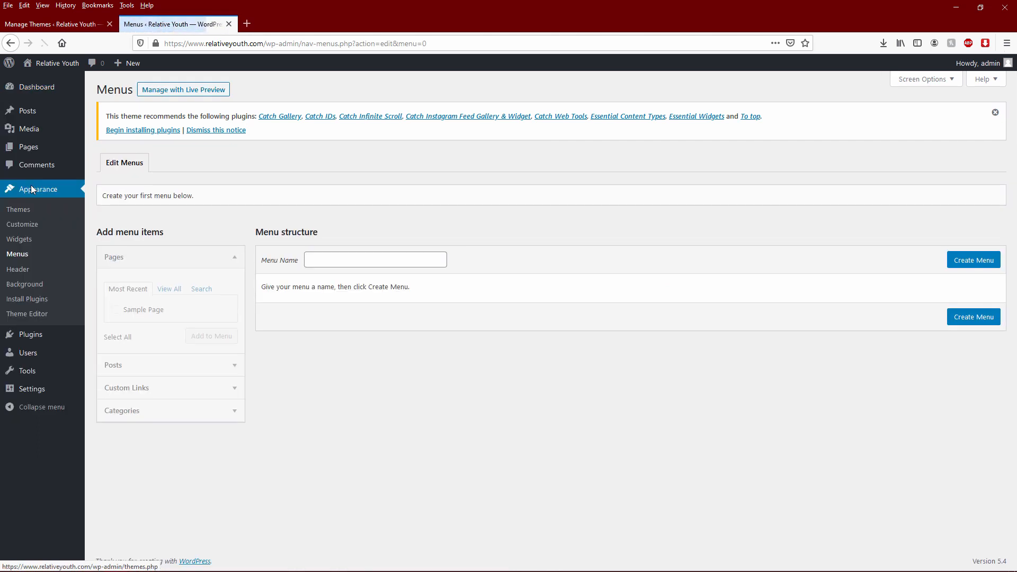
mouse_move(36, 151)
middle_click(106, 148)
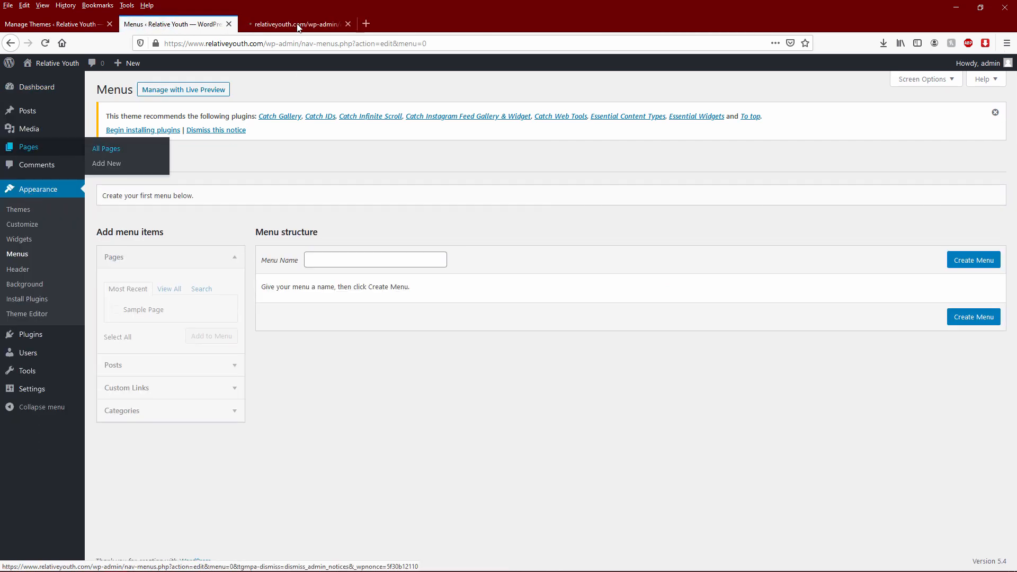
- Create a new, empty navigation menu named 'Main Menu'
left_click(371, 260)
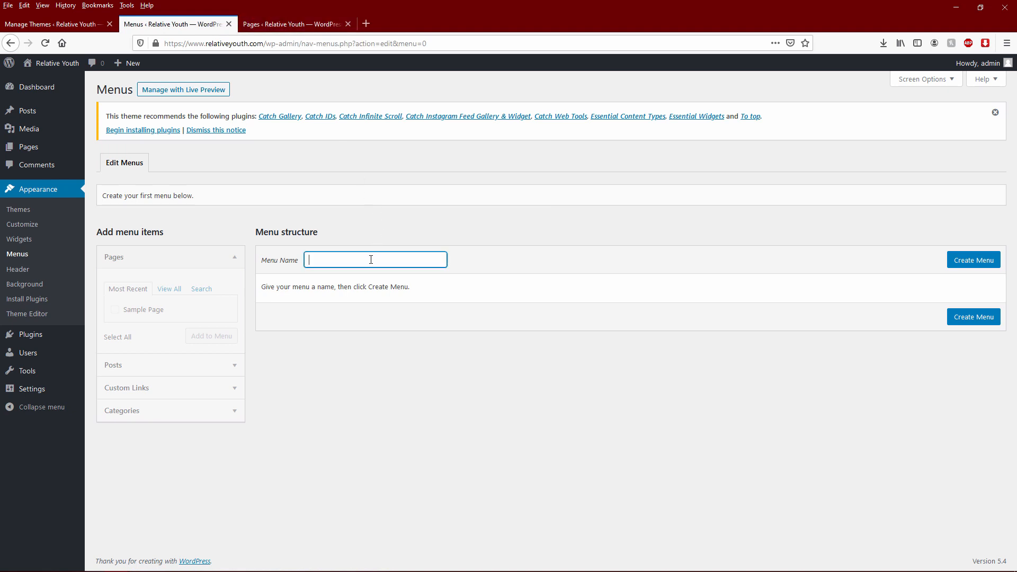
type("Main Menu")
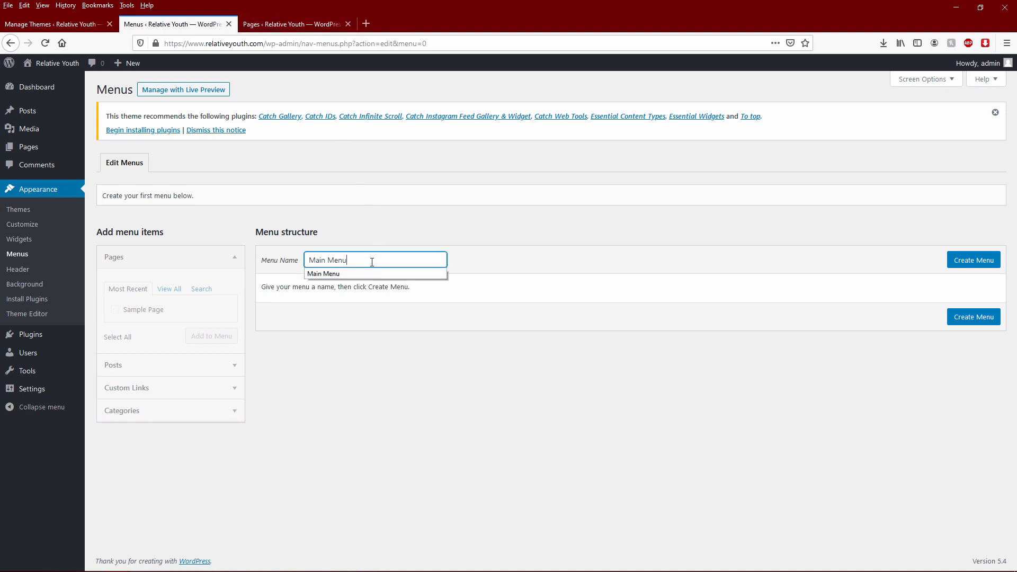
left_click(974, 262)
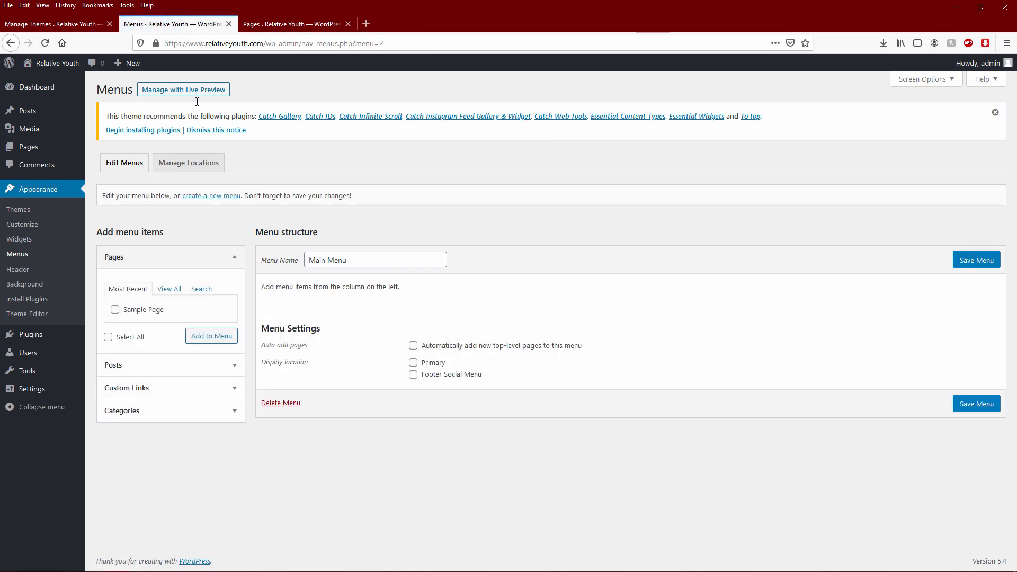
left_click(286, 24)
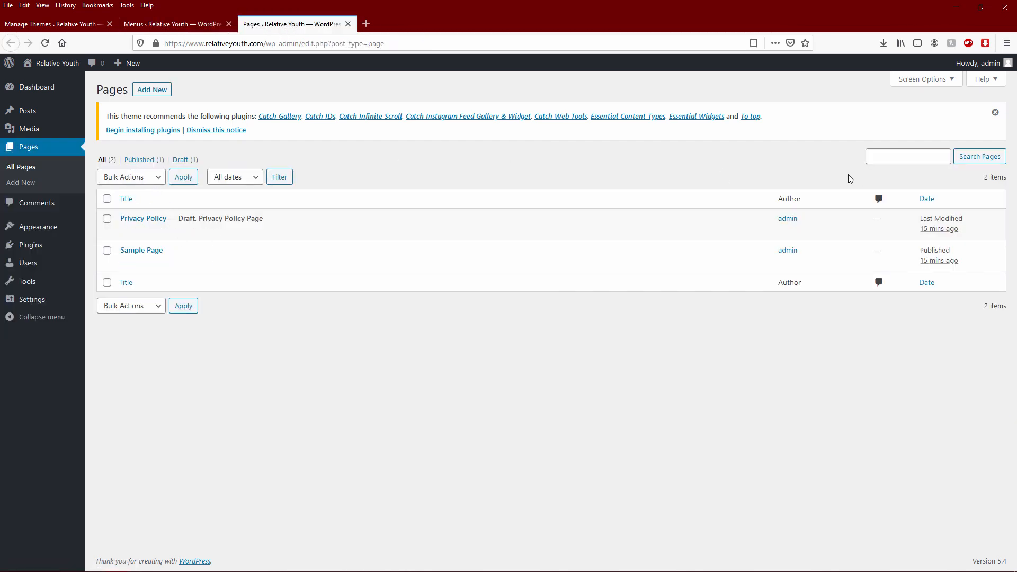
- Create a 'Merch' page reading 'This page is for our latest merch... check back soon'
left_click(154, 90)
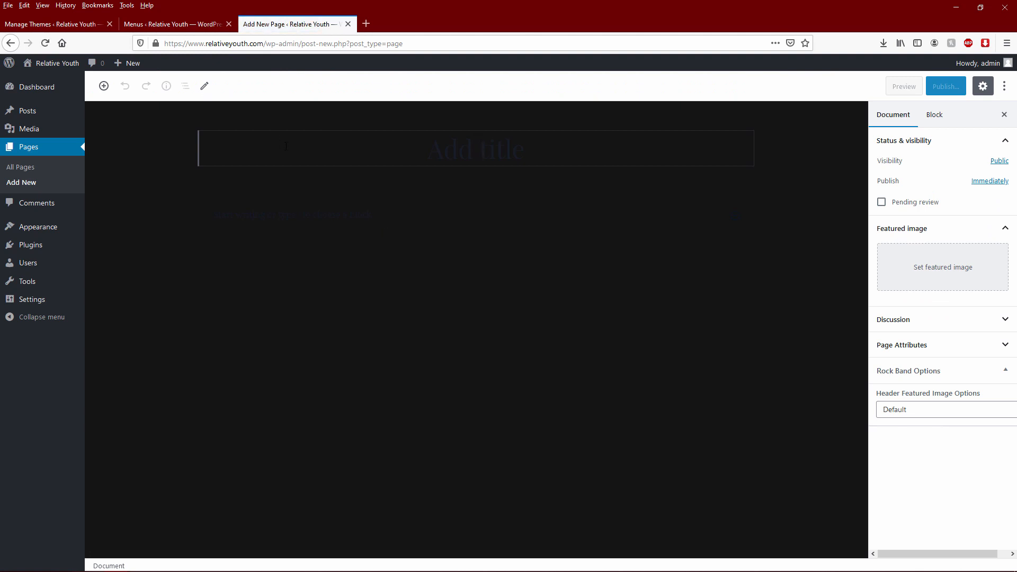
type("Merch")
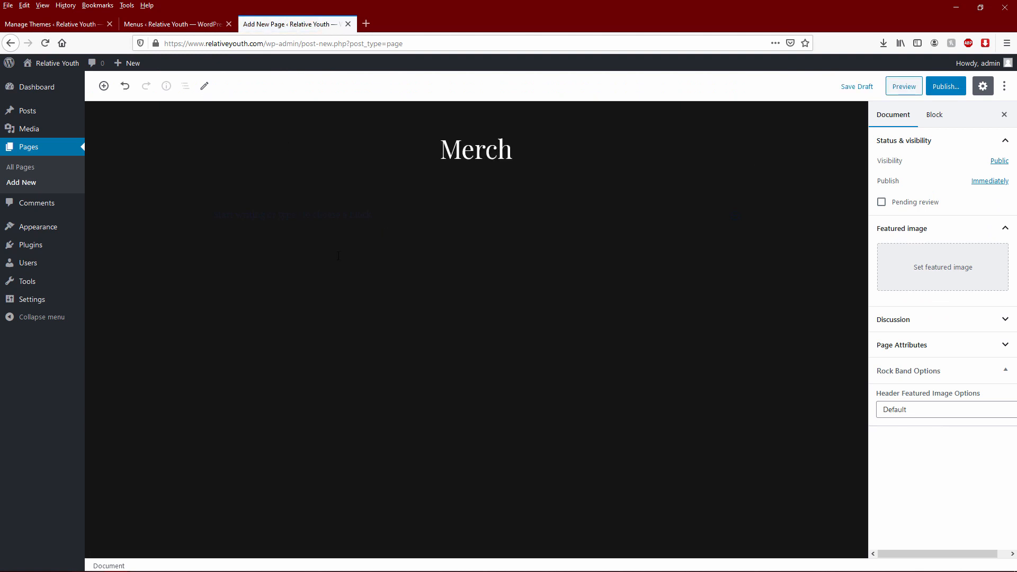
key("Return")
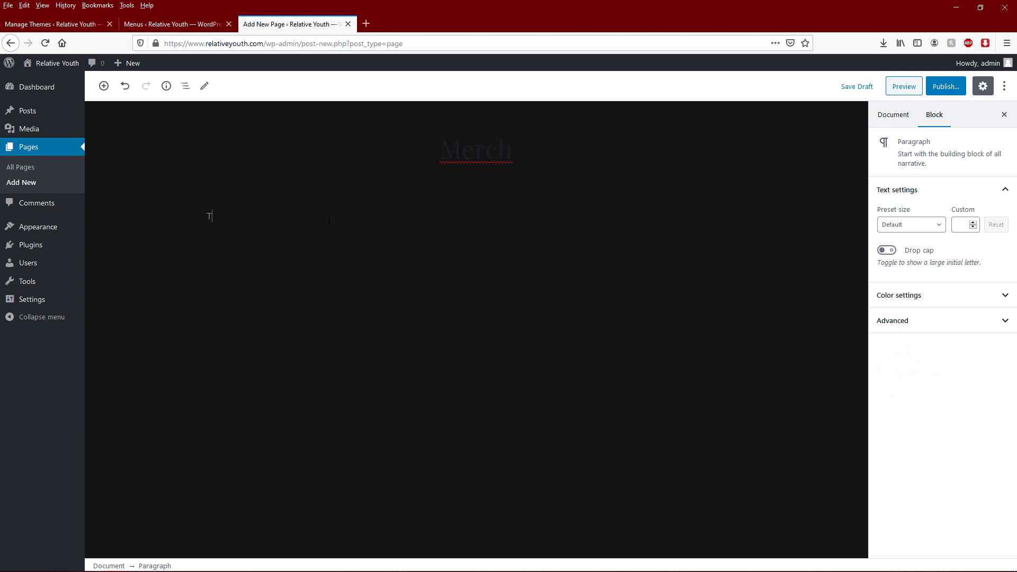
type("This page is for our latest merch... check back")
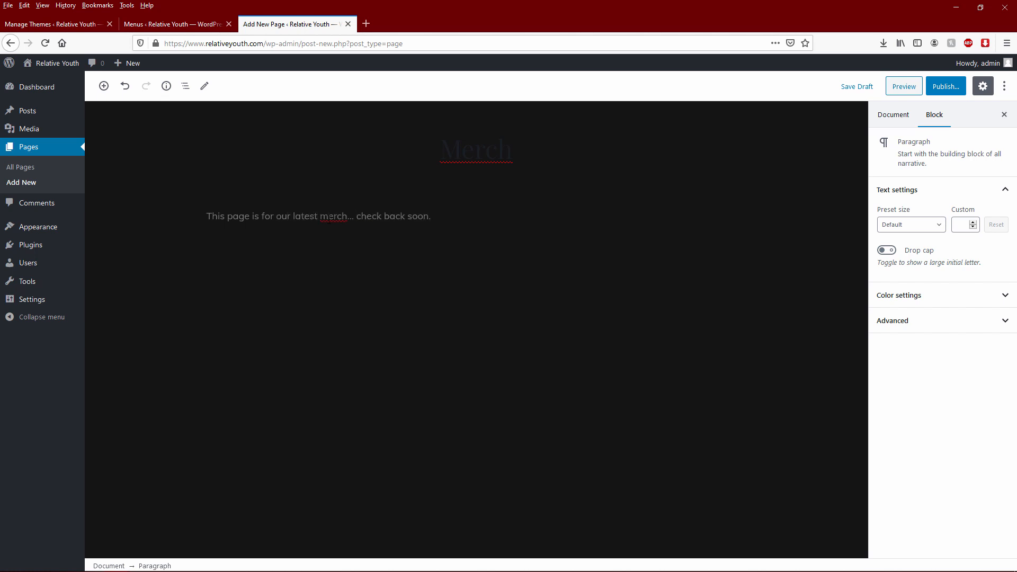
type(" soon.")
key("BackSpace")
- Review the visibility and April 2020 publish date options, then publish the Merch page
left_click(944, 86)
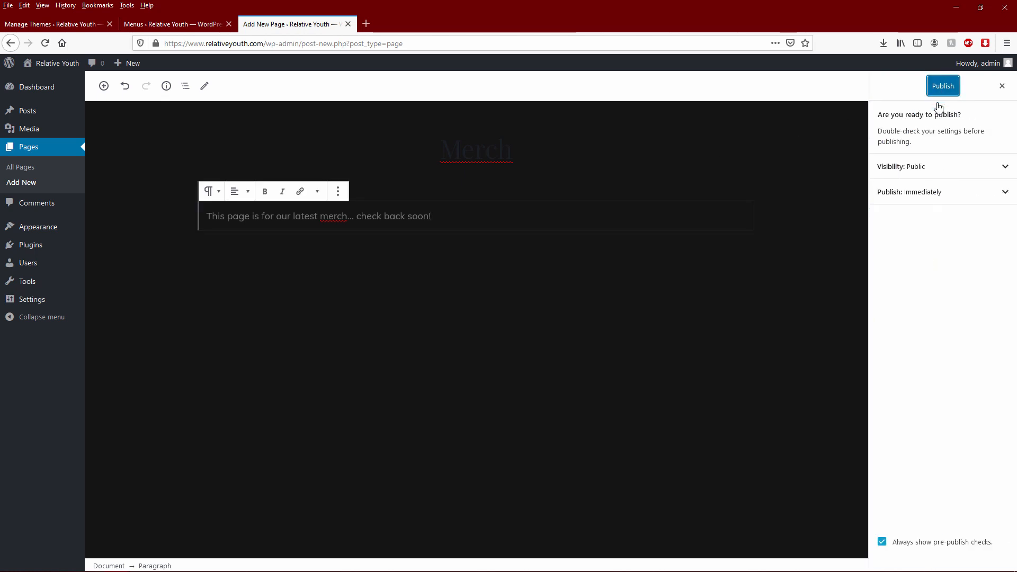
left_click(906, 167)
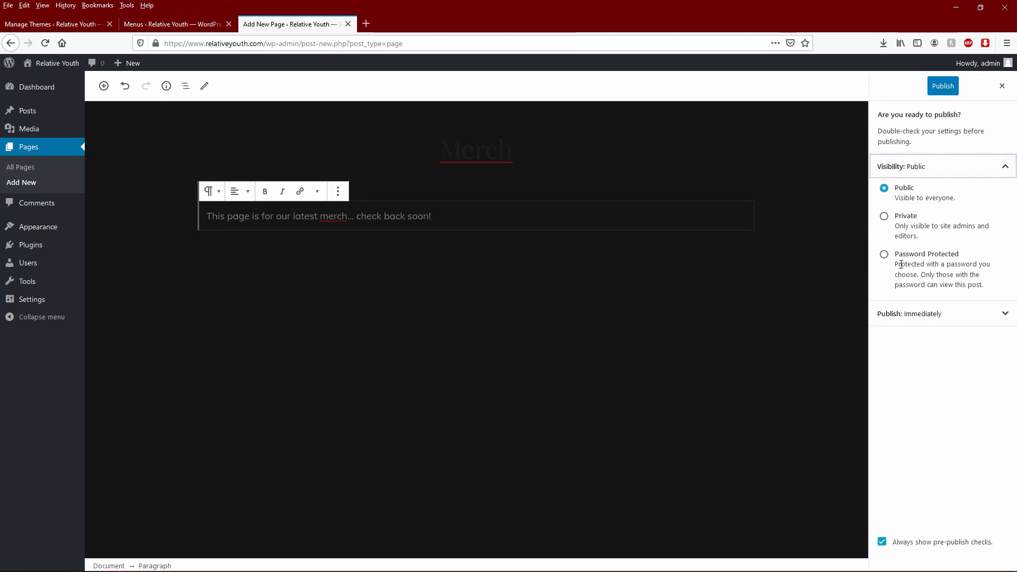
left_click(982, 167)
left_click(911, 201)
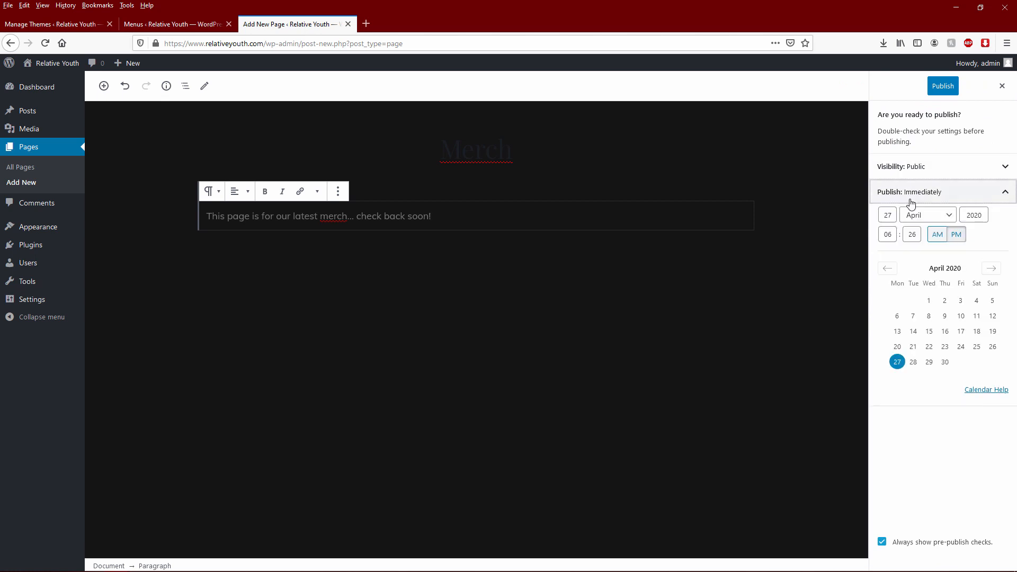
left_click(934, 193)
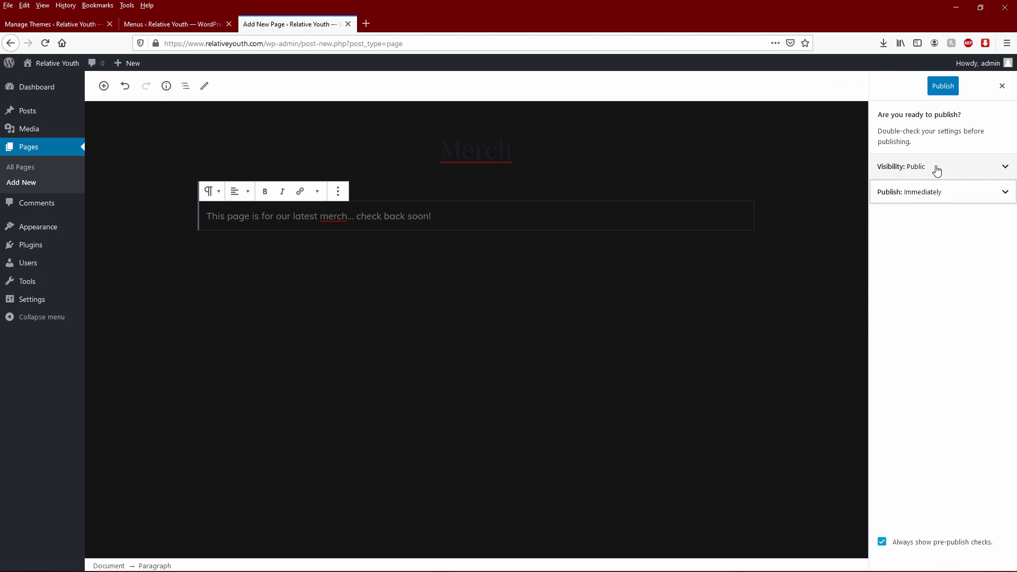
left_click(937, 195)
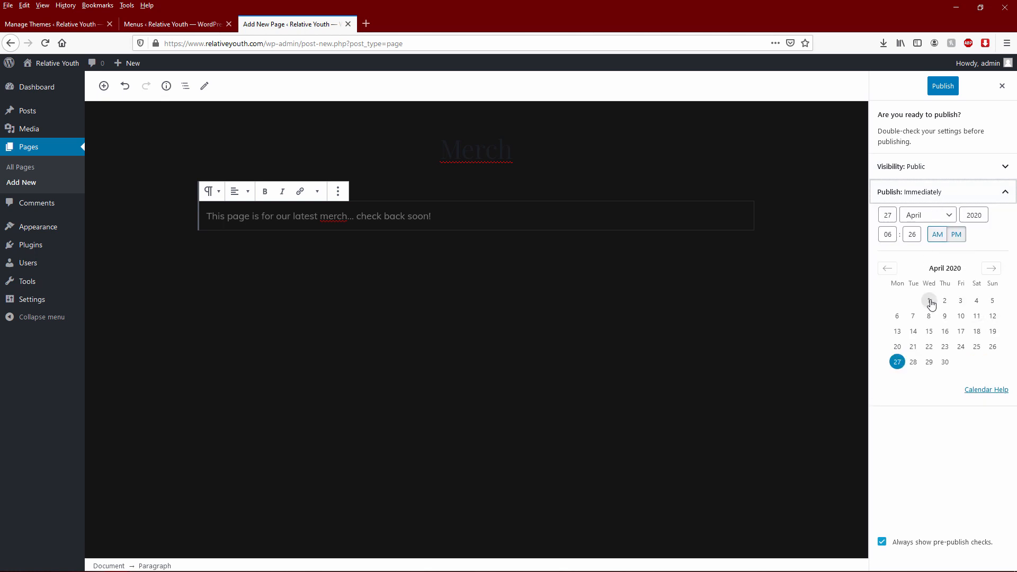
left_click(888, 269)
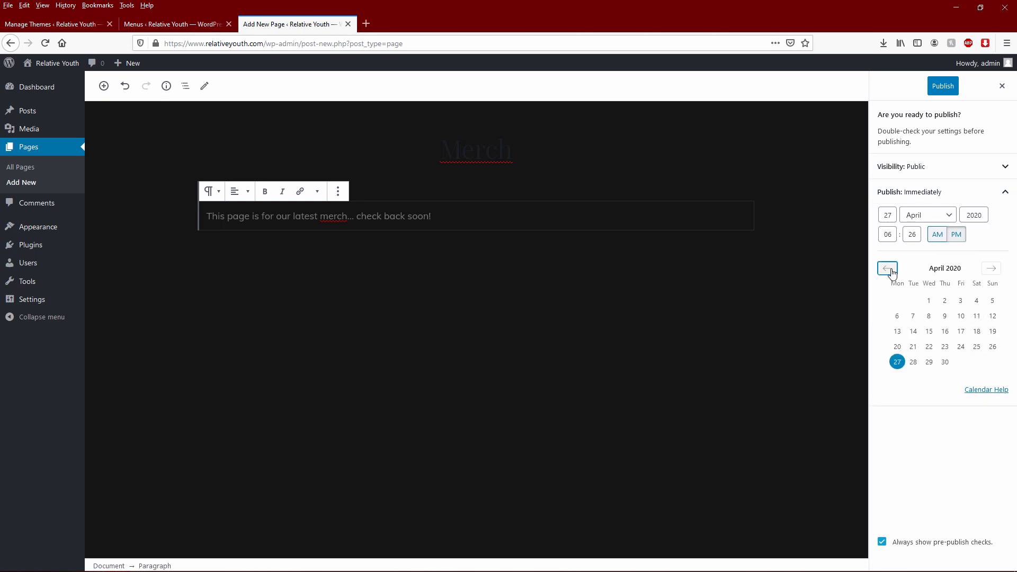
left_click(991, 269)
left_click(939, 169)
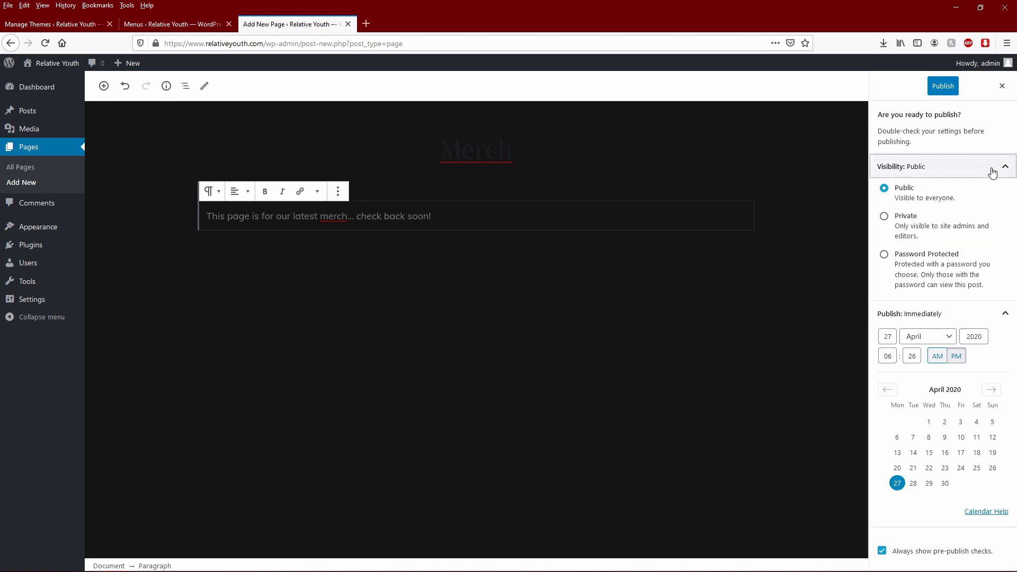
left_click(949, 93)
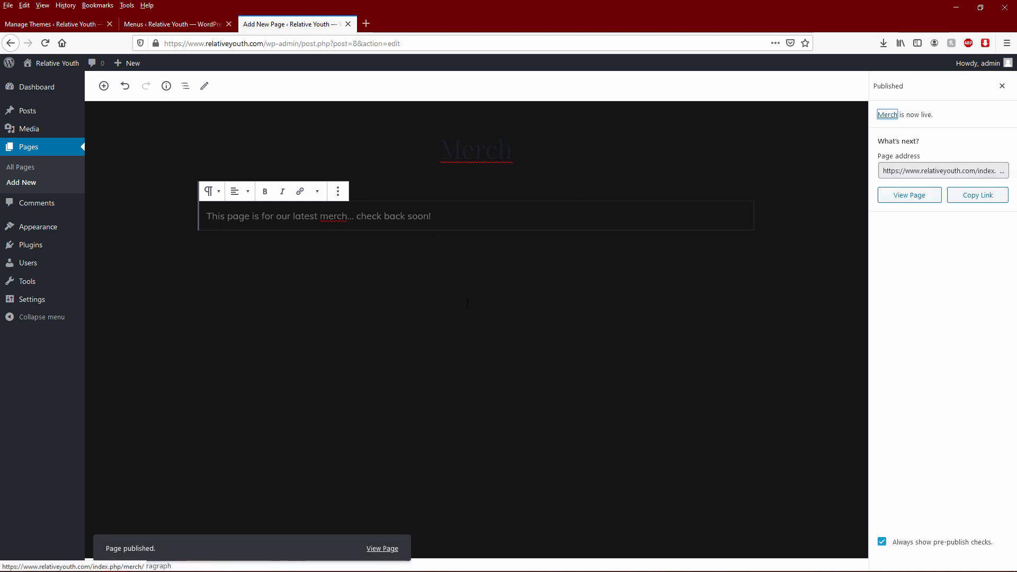
- Add Merch and Sample Page to Main Menu, assign it to Primary with auto-add pages, and save
left_click(161, 24)
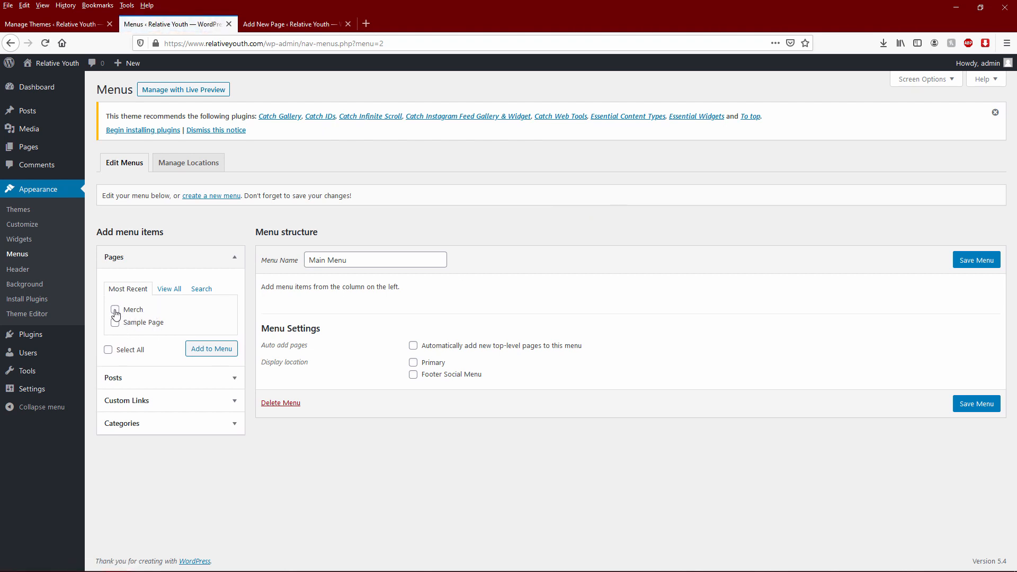
left_click(116, 311)
left_click(115, 322)
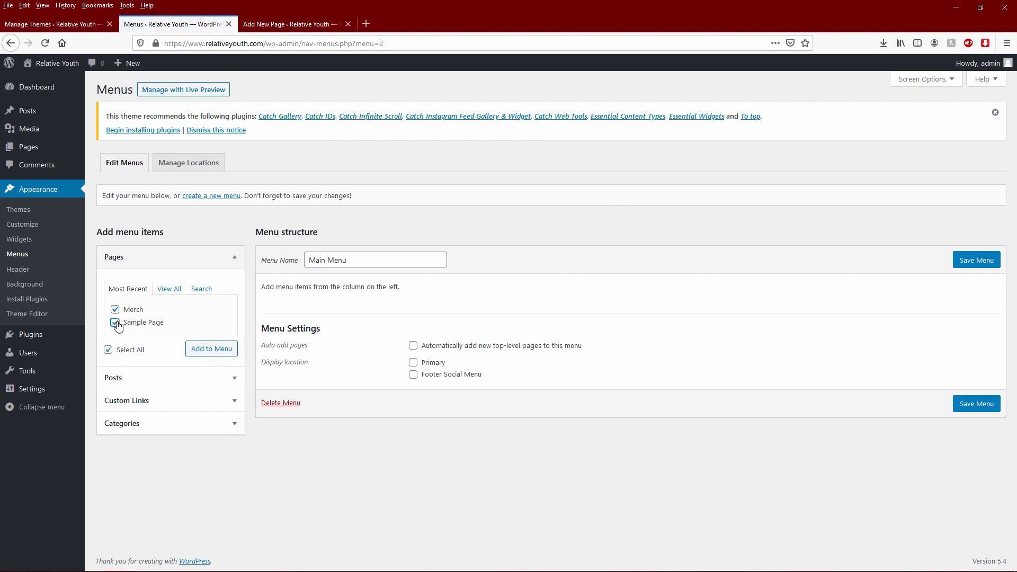
left_click(207, 351)
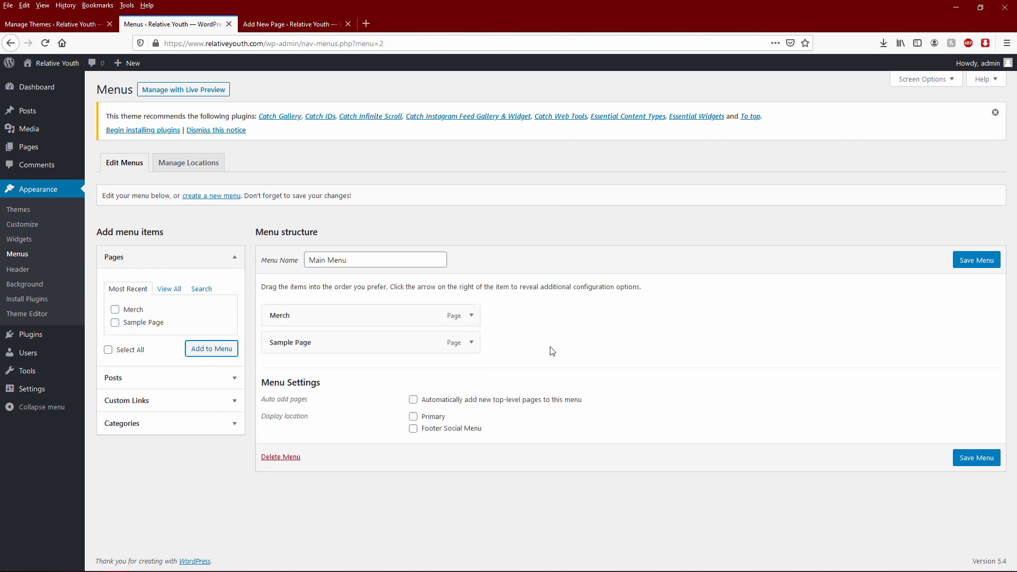
left_click(428, 419)
left_click(528, 402)
left_click(978, 262)
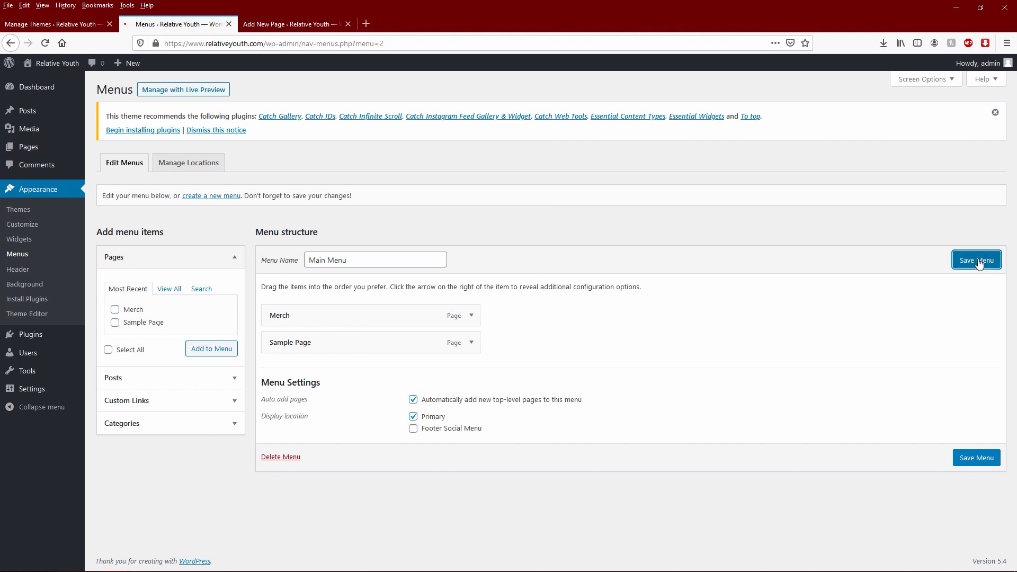
left_click(286, 24)
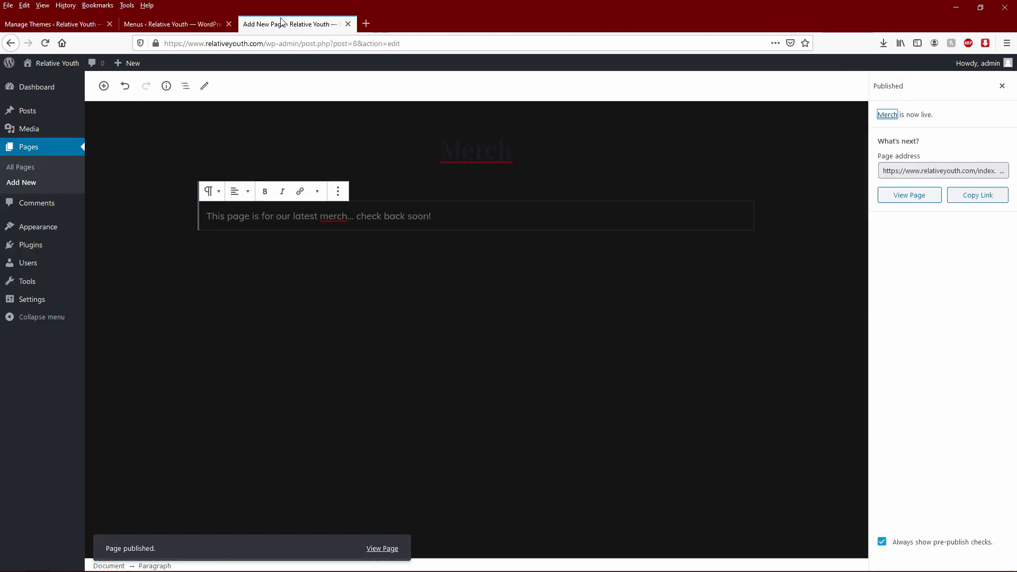
- Open the live homepage in a new tab and follow the MERCH header link
middle_click(53, 64)
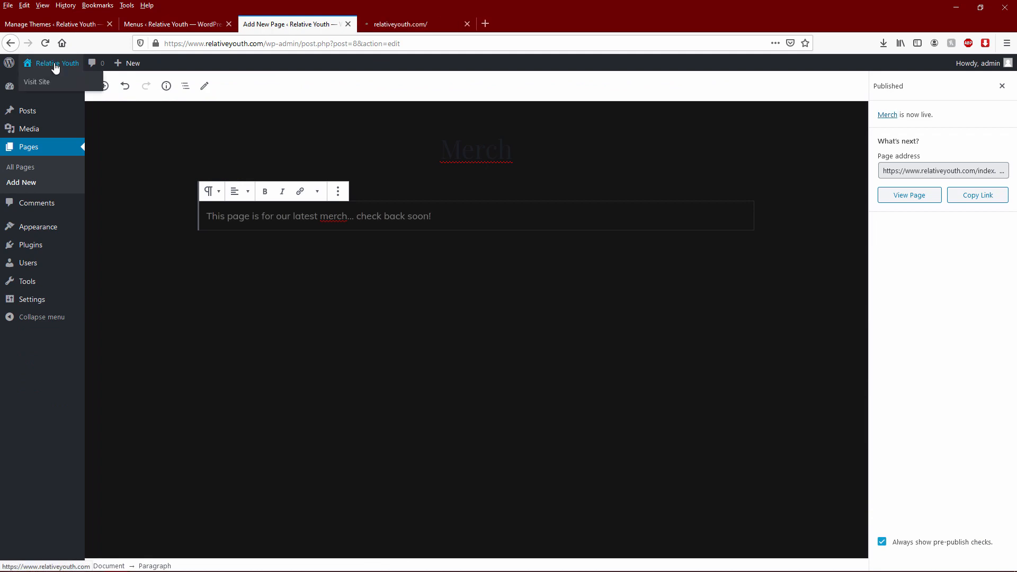
left_click(409, 24)
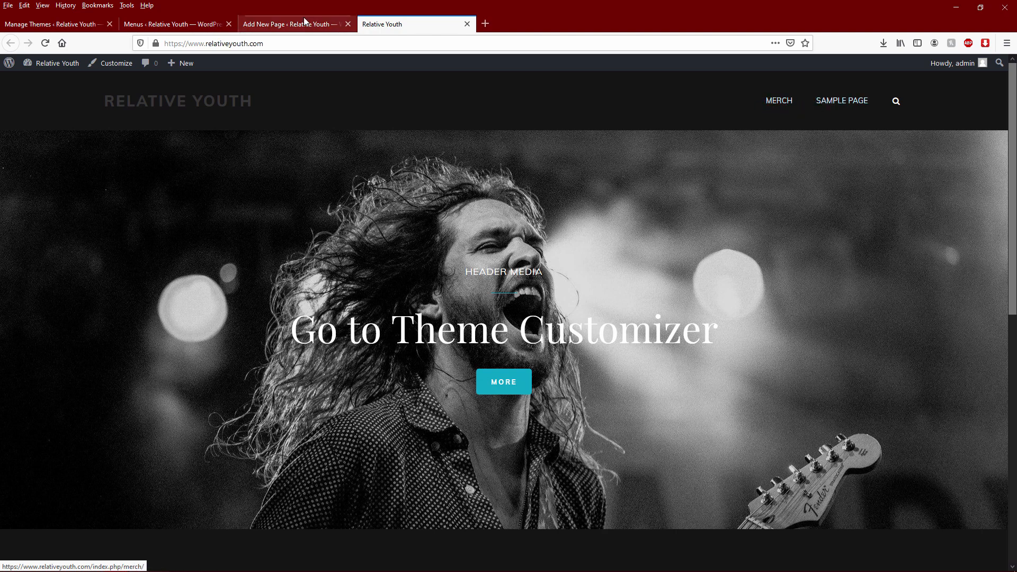
left_click(200, 24)
left_click(389, 25)
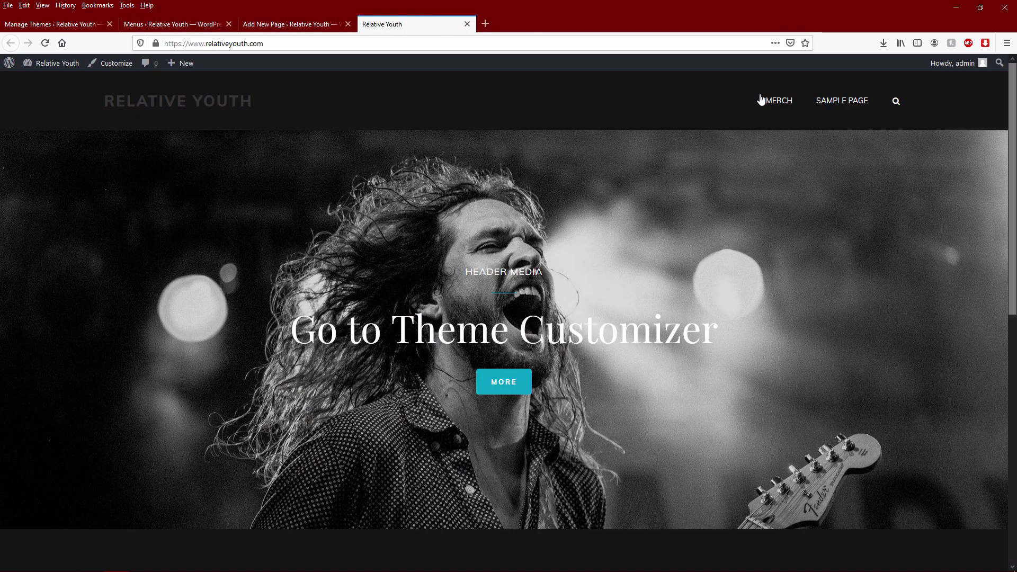
left_click(784, 101)
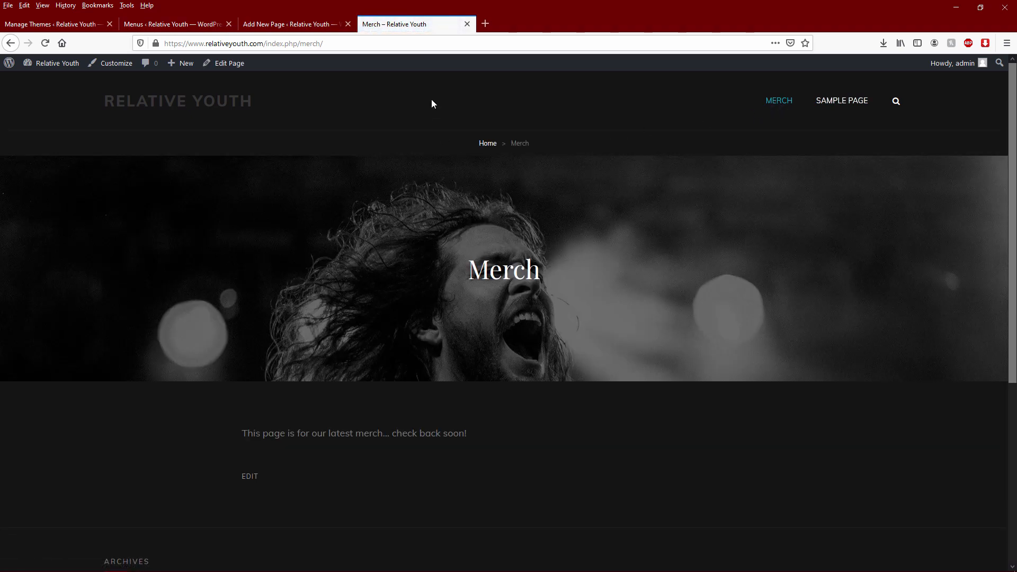
left_click(171, 24)
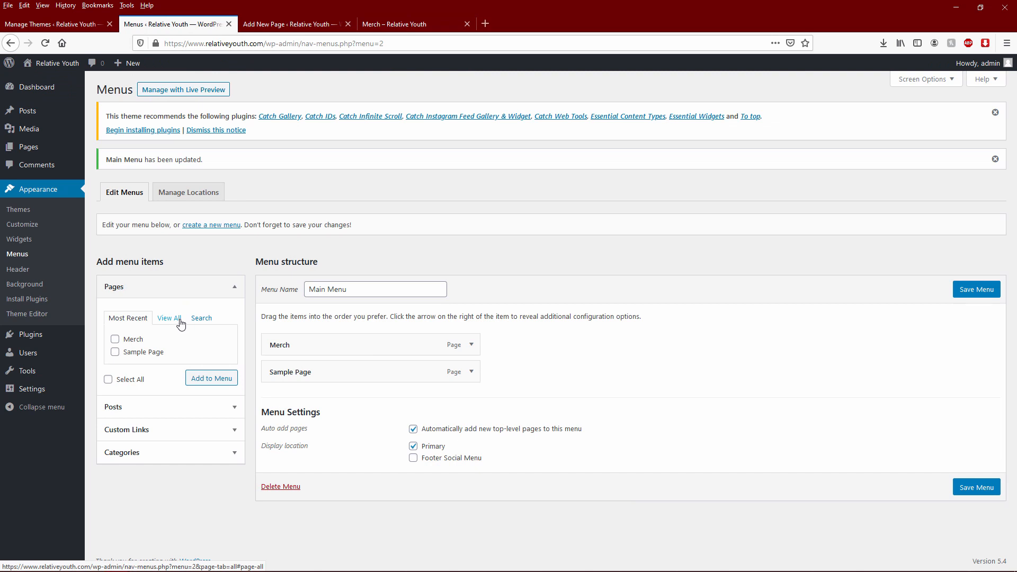
left_click(286, 24)
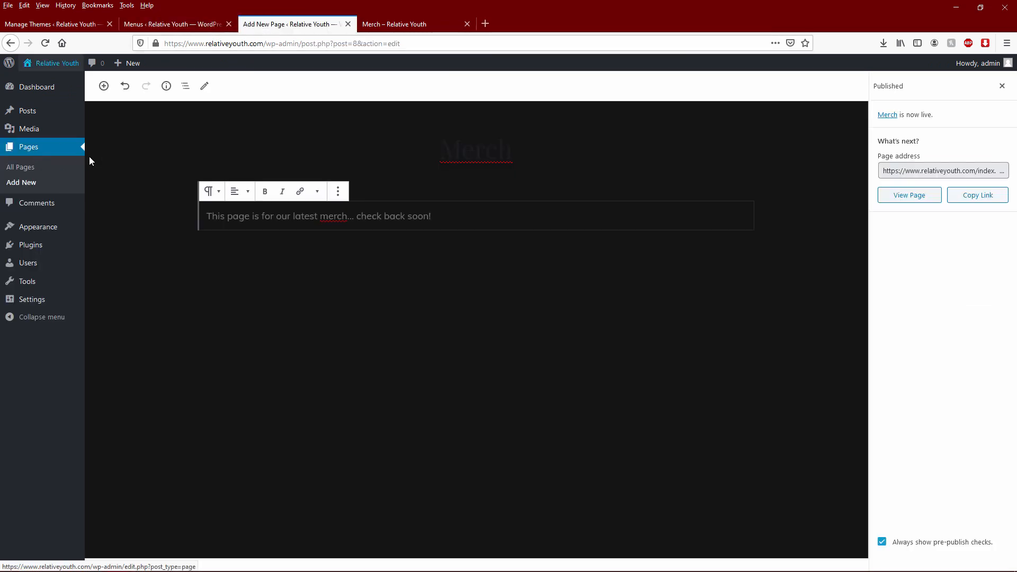
- Add and publish a 'Tour Dates' page with the text 'Check back for our latest dates!'
left_click(25, 183)
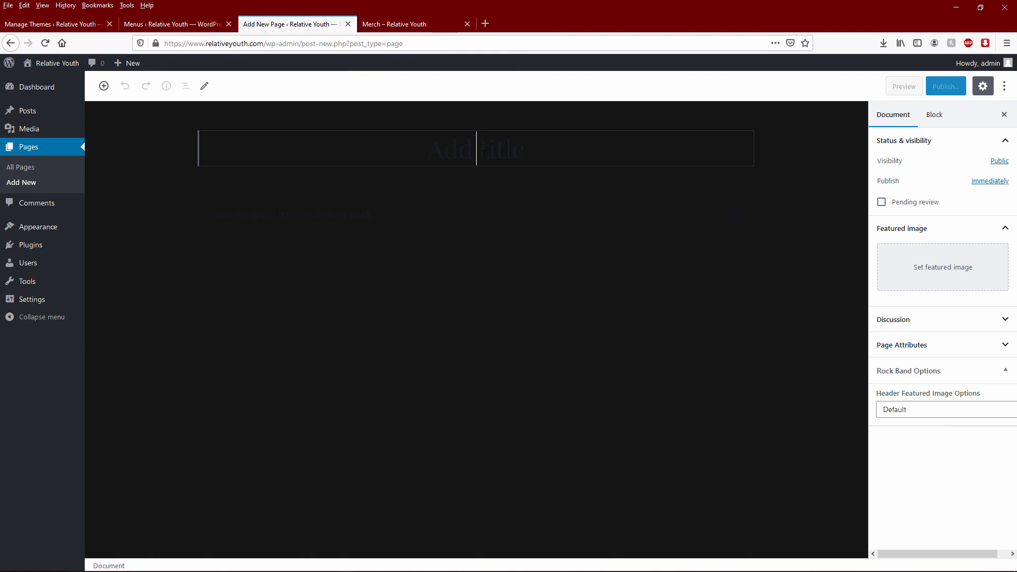
type("Tour Dates")
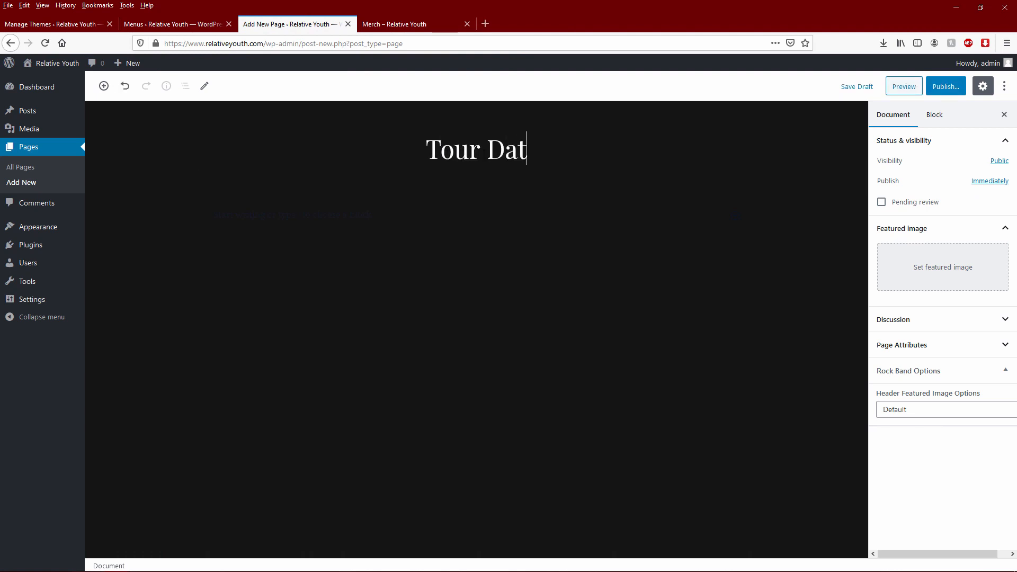
left_click(440, 215)
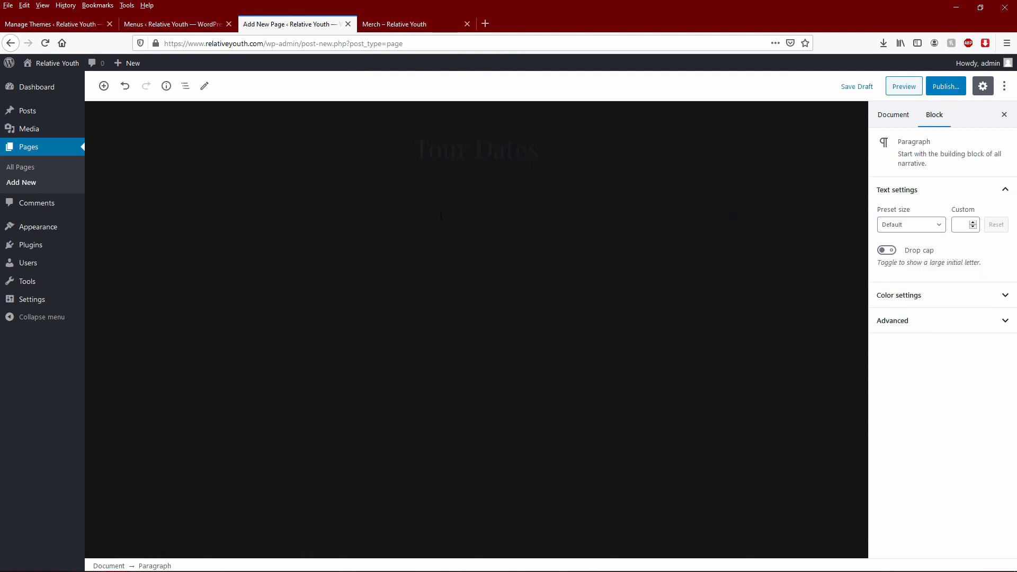
type("Check back for our latest dates!")
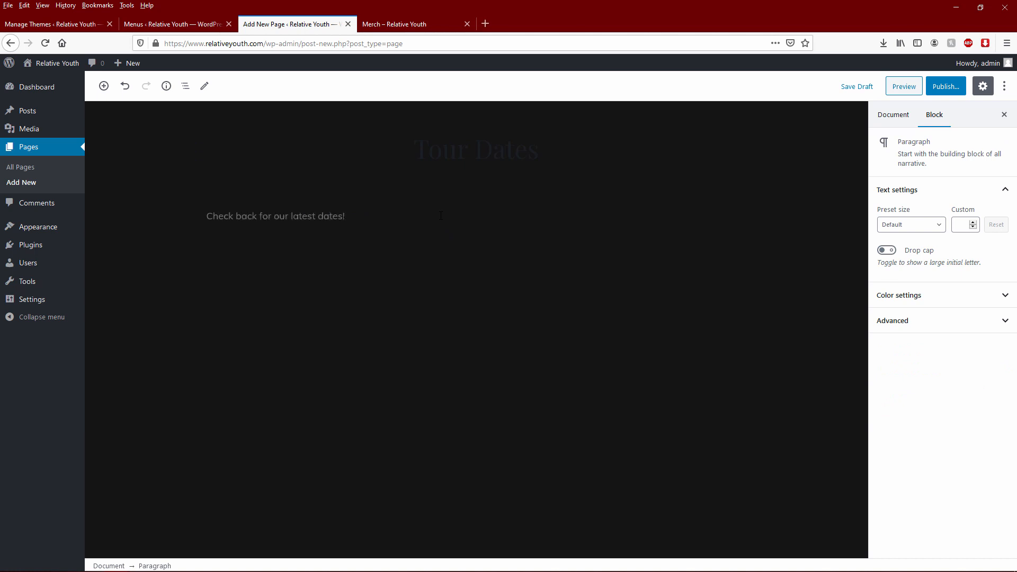
left_click(939, 86)
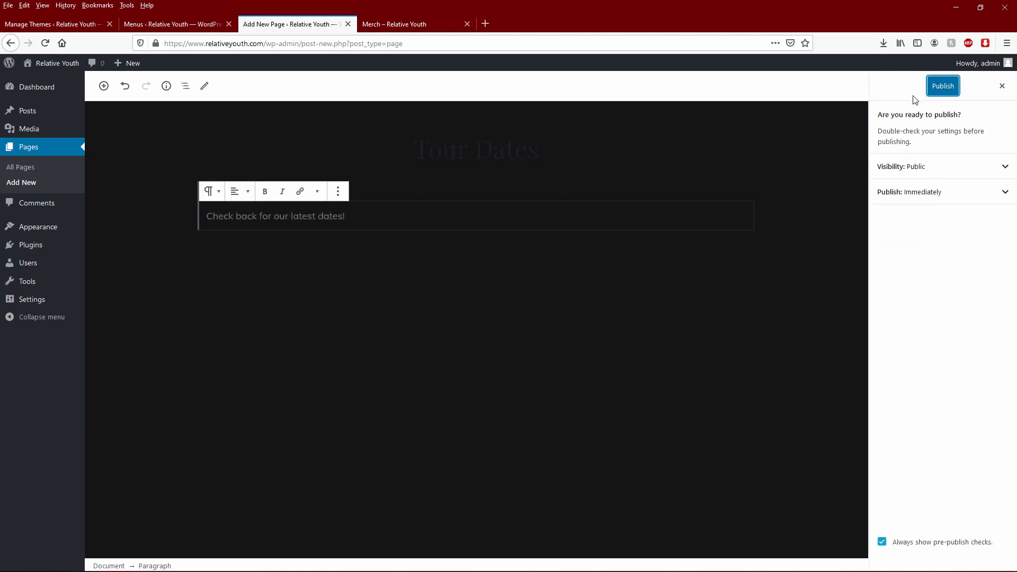
left_click(944, 90)
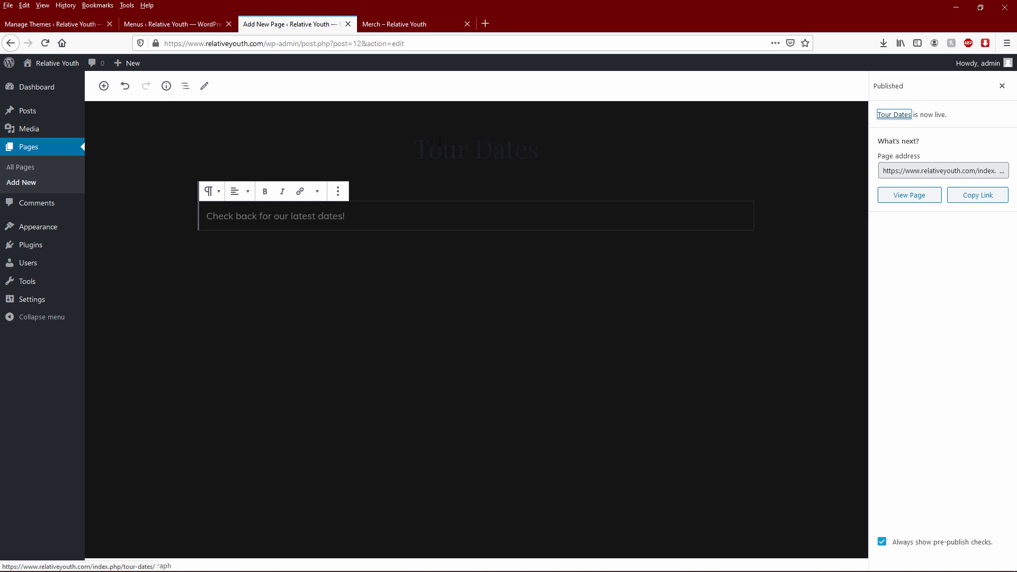
- Cycle through the live Merch, Tour Dates editor and menu tabs, ending on menu settings
left_click(370, 222)
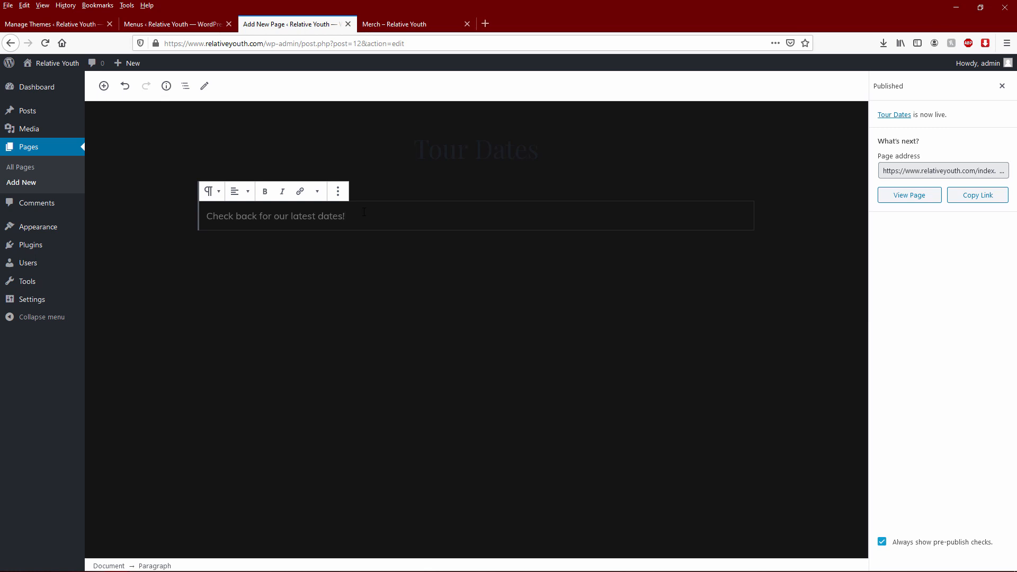
left_click(432, 18)
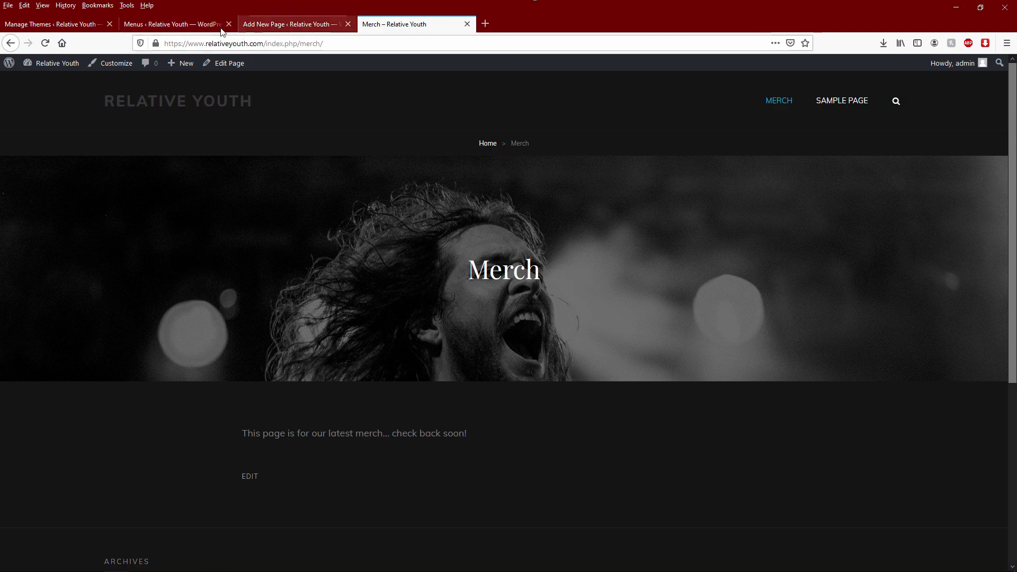
left_click(201, 26)
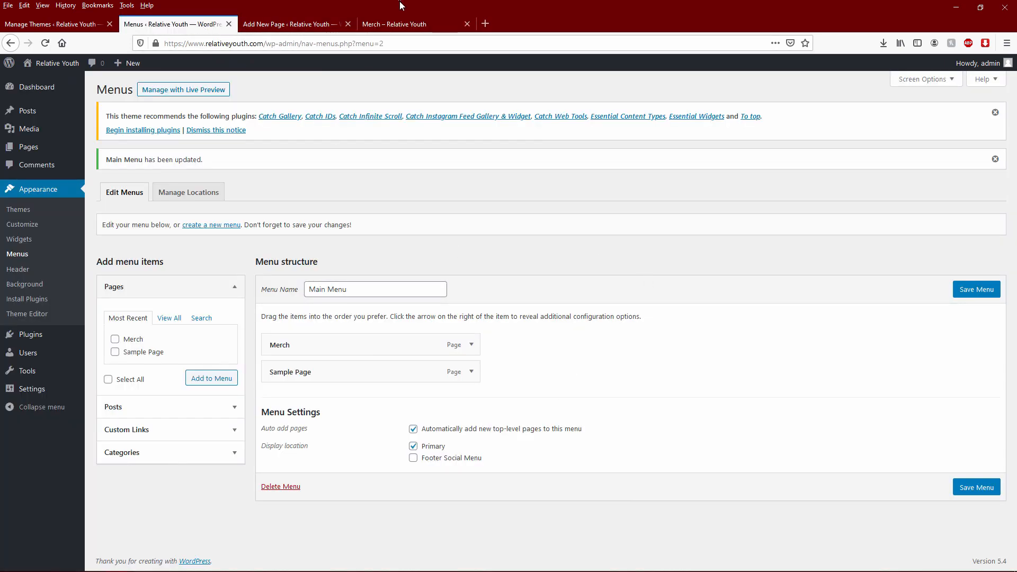
left_click(403, 26)
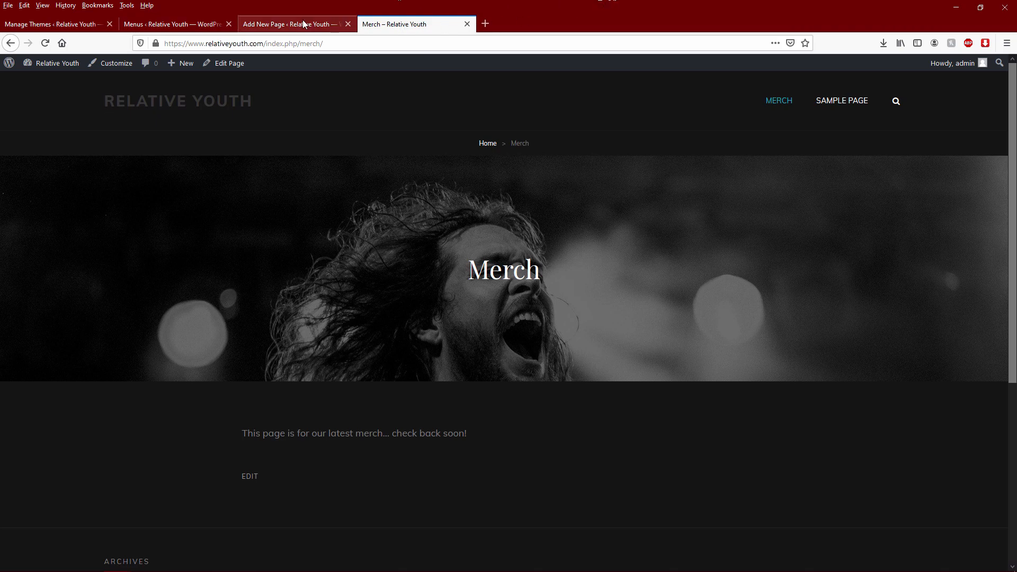
left_click(325, 24)
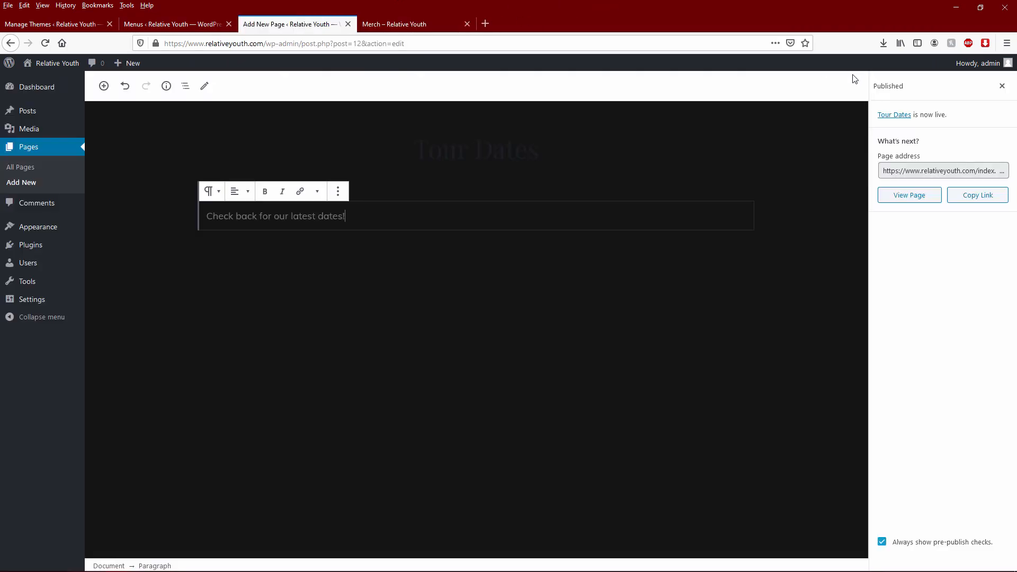
left_click(421, 22)
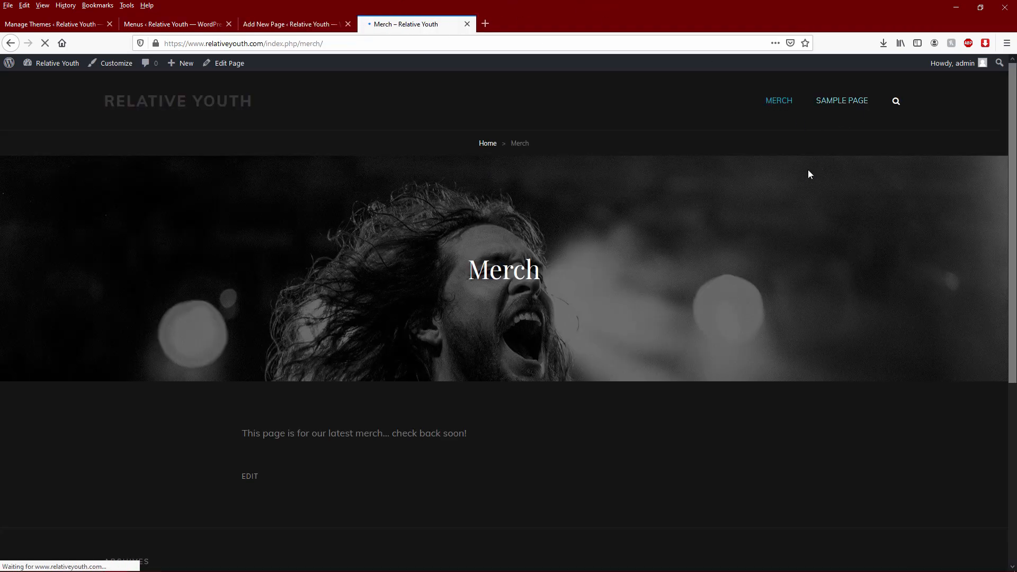
left_click(179, 24)
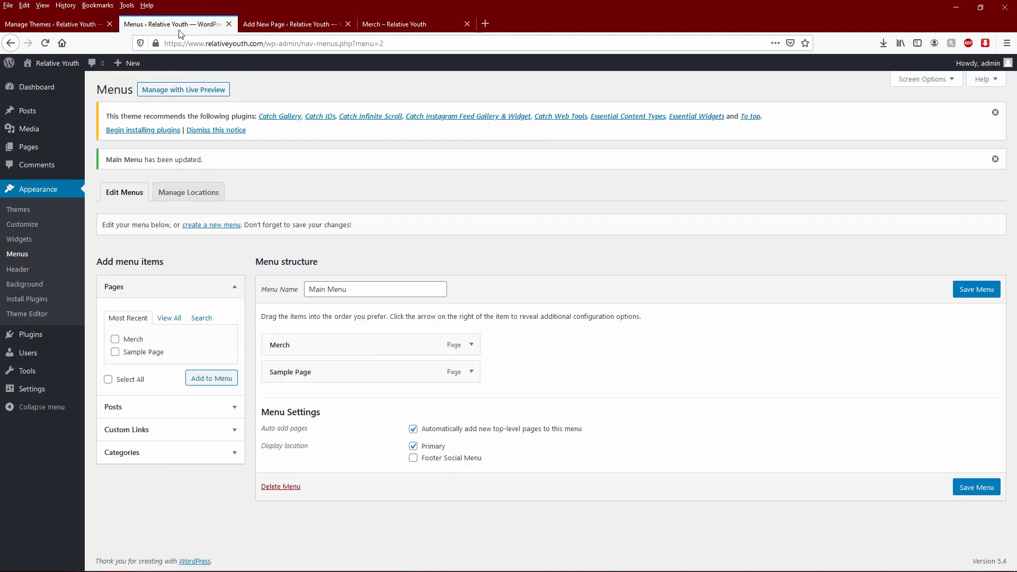
- Reload the menu settings, nest Tour Dates under Merch, and save Main Menu
key("F5")
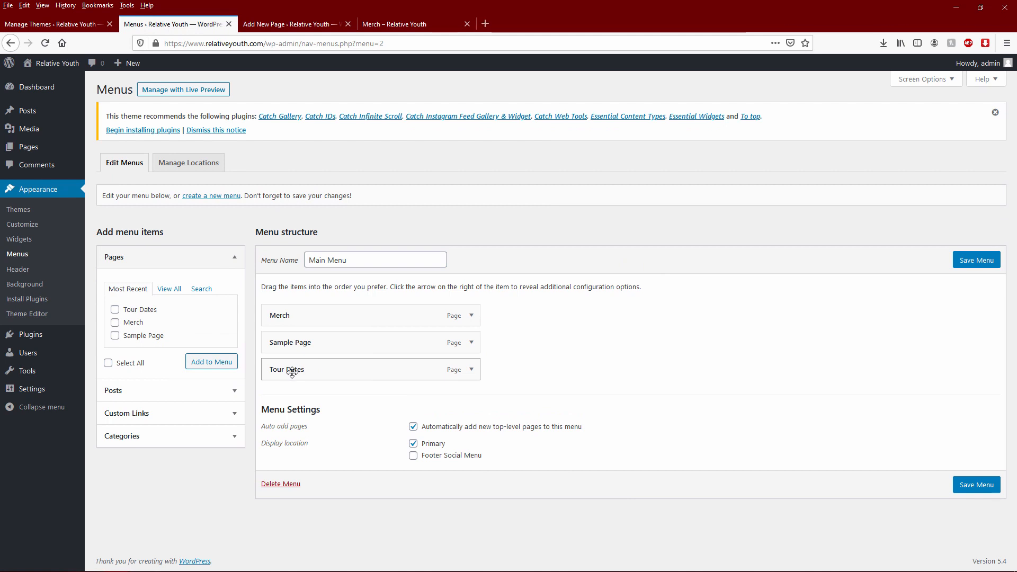
left_click_drag(282, 360, 306, 343)
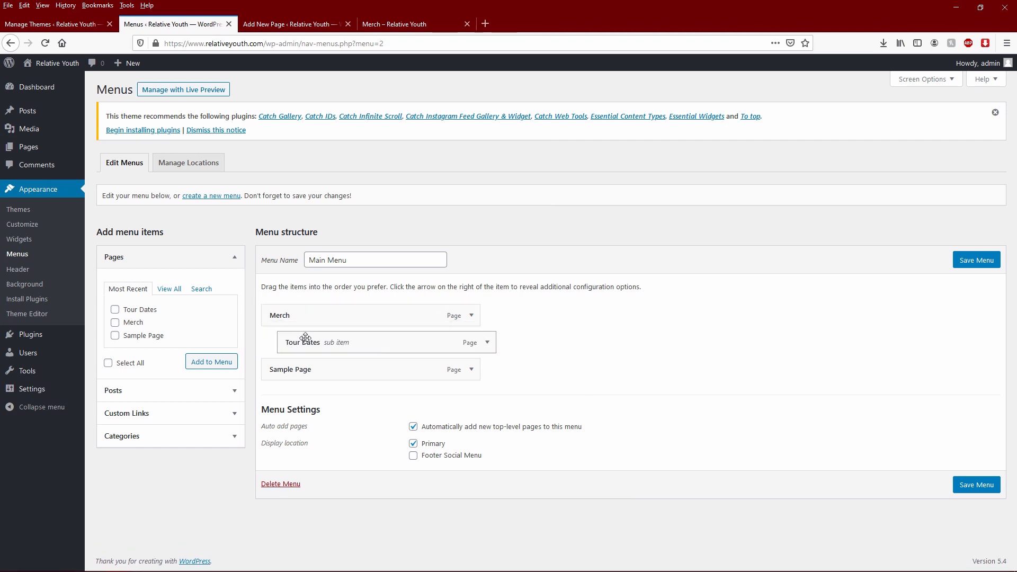
left_click(977, 259)
- Reload the live Merch page to check Tour Dates in the Merch dropdown
left_click(425, 26)
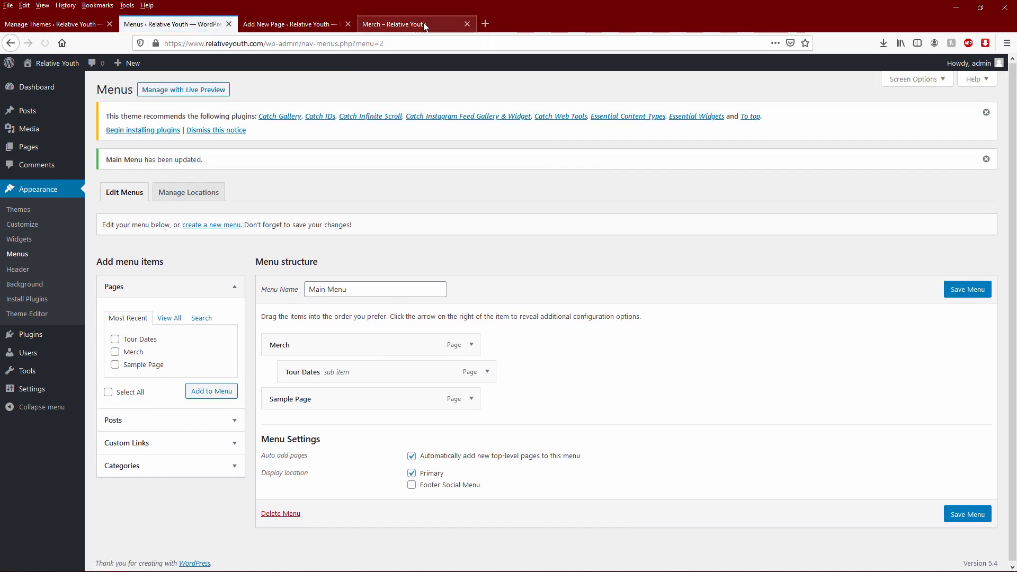
key("F5")
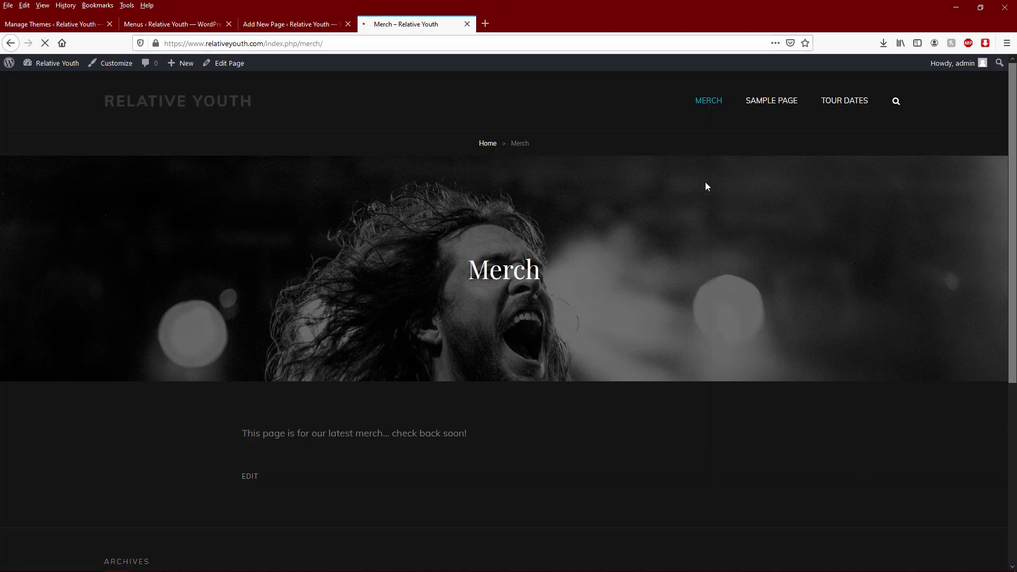
mouse_move(784, 104)
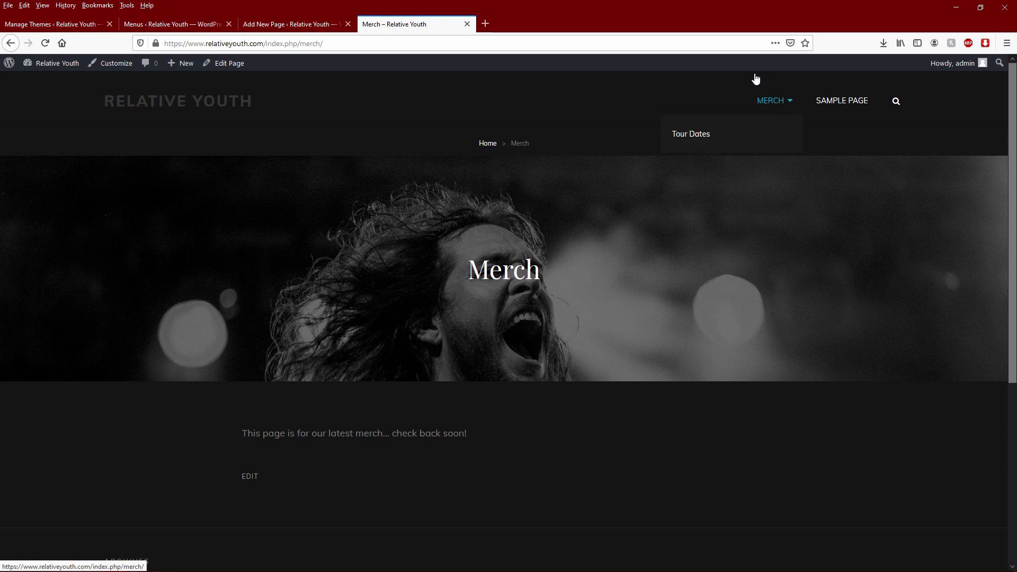
left_click(201, 24)
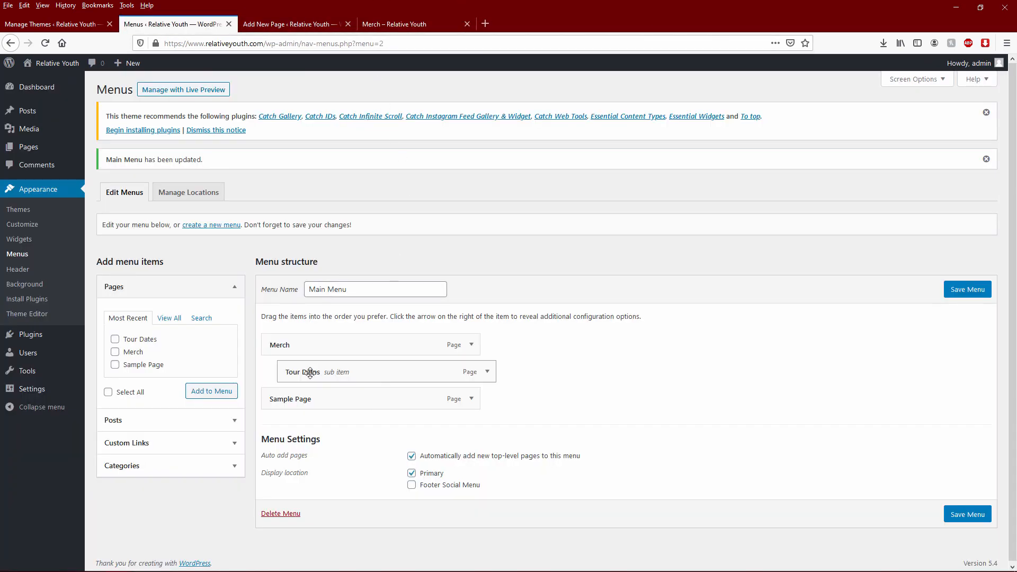
- Move Tour Dates back to top level in Main Menu and save it
left_click_drag(311, 374, 295, 373)
left_click(966, 289)
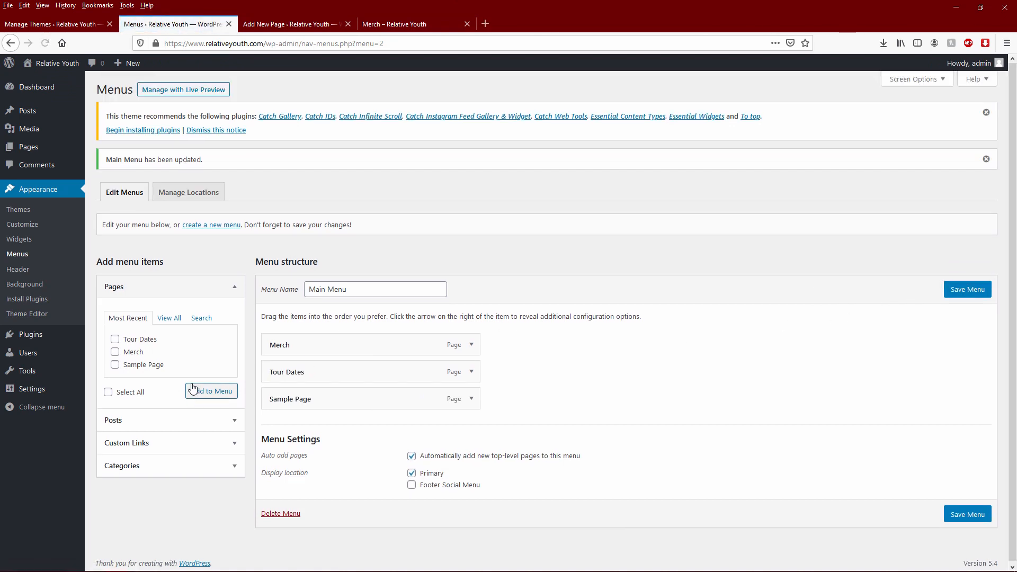
left_click(150, 420)
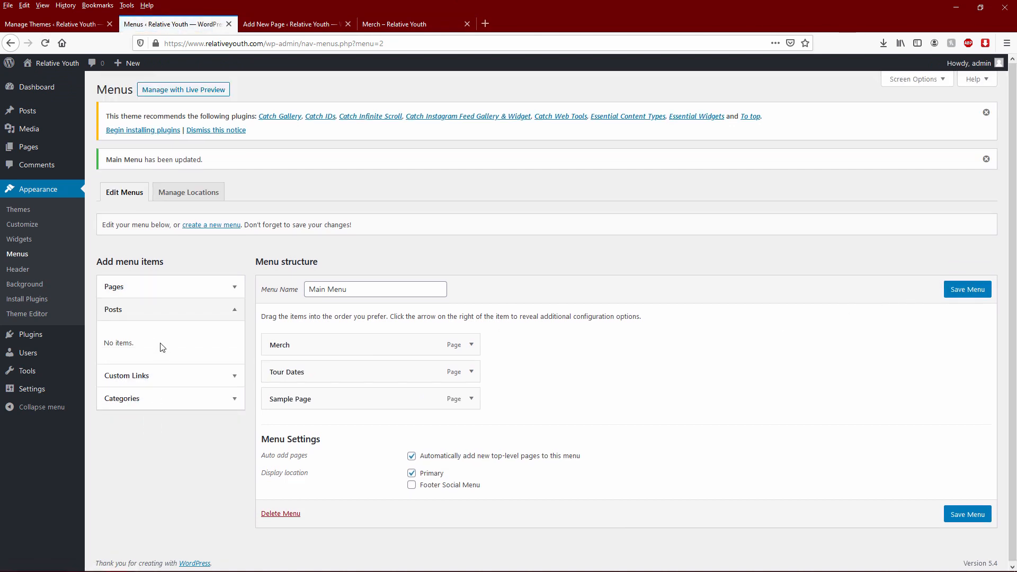
left_click(231, 312)
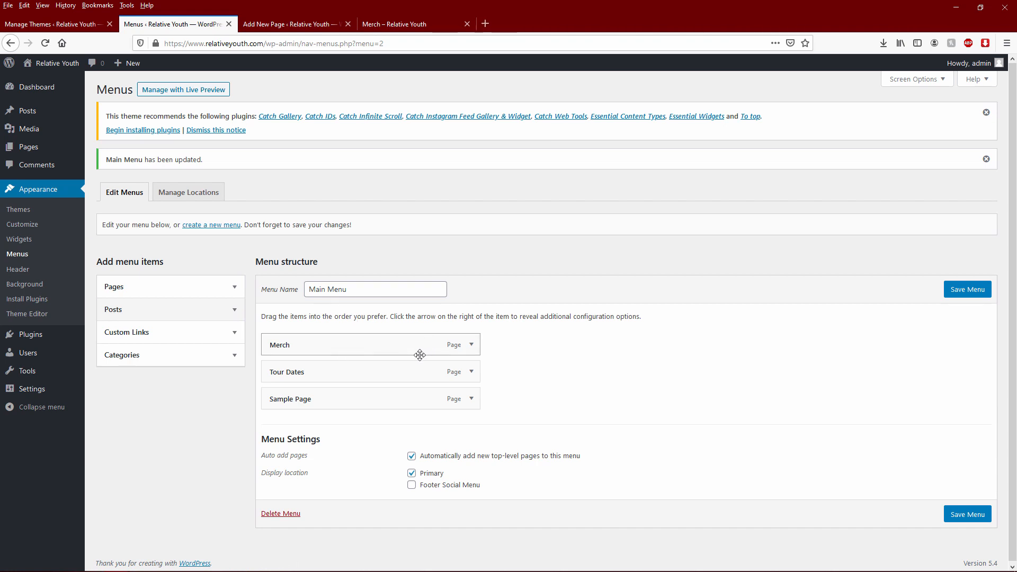
mouse_move(76, 343)
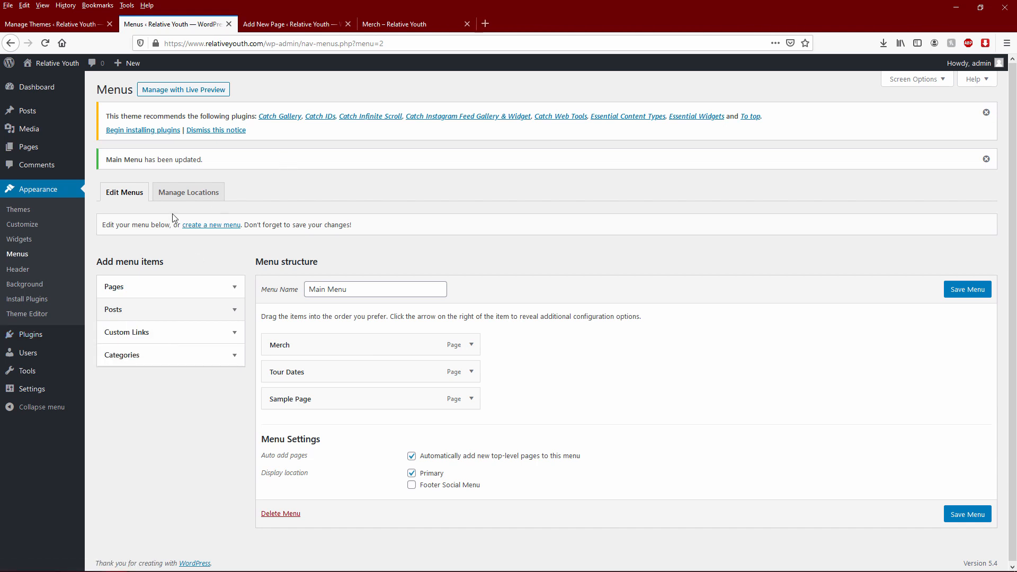
- Look over the Tour Dates editor and live Merch page, then return to Themes
left_click(302, 25)
left_click(415, 29)
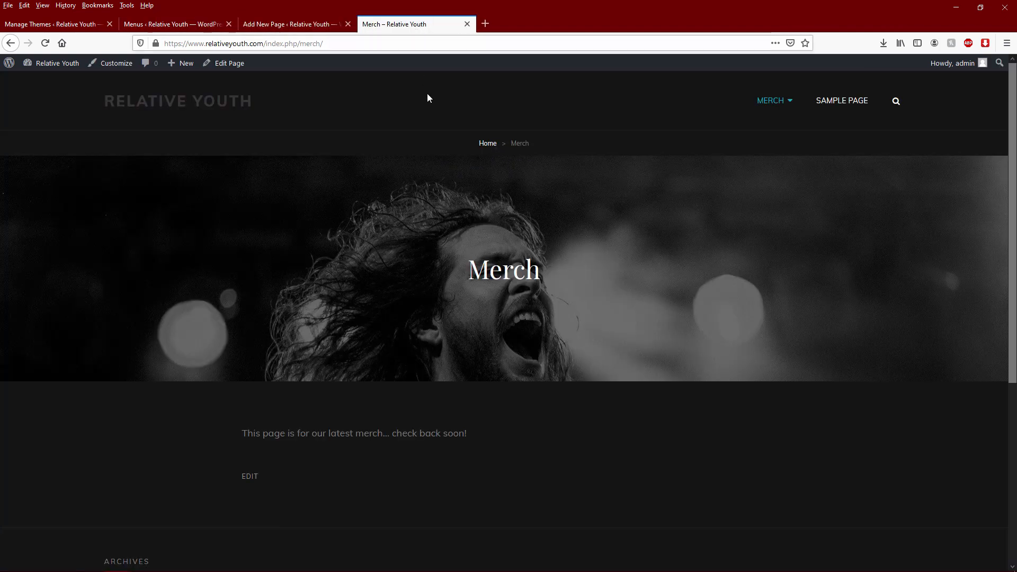
scroll(378, 492, "down", 5)
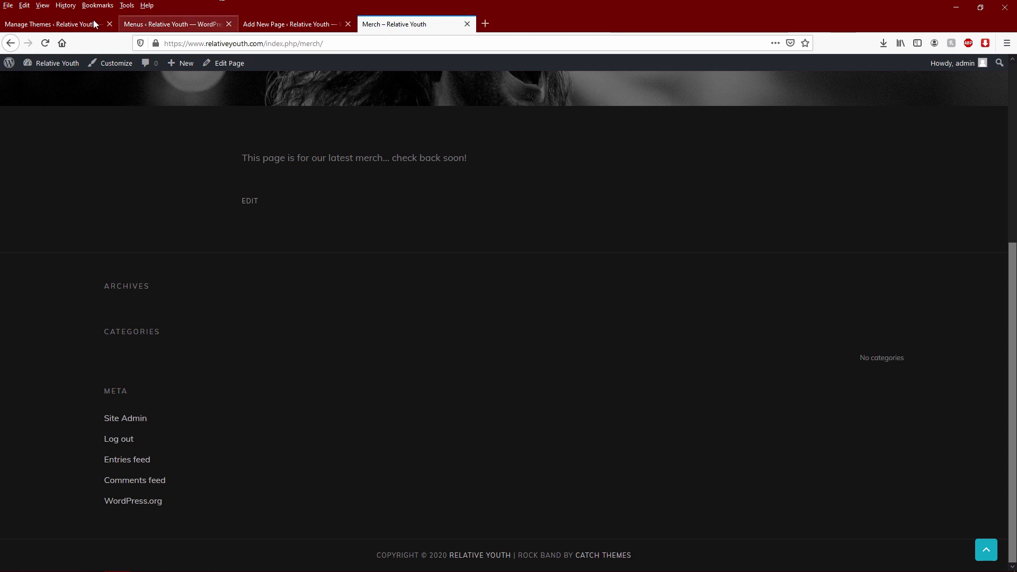
left_click(70, 24)
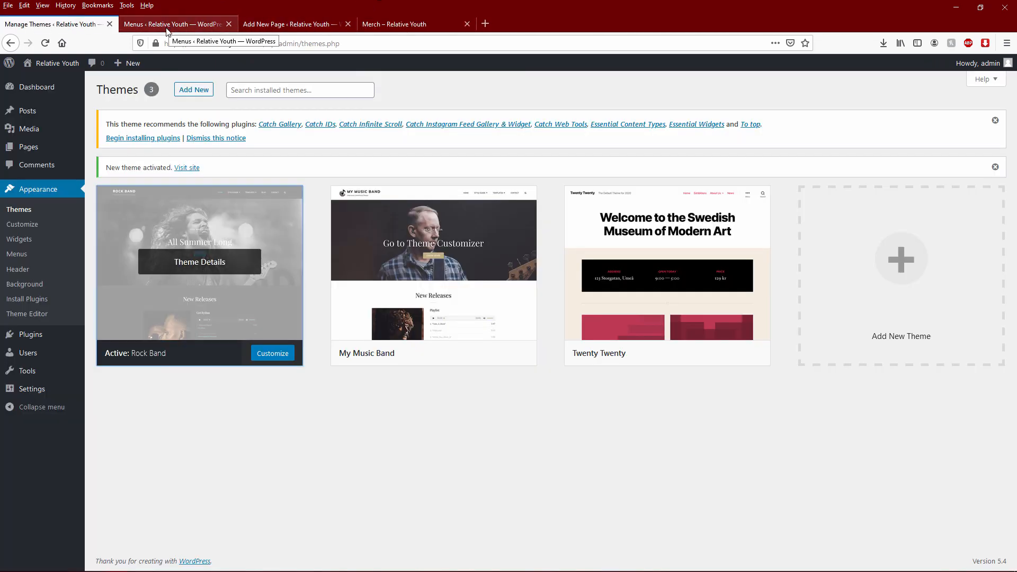
- Reload Themes and close the menu editor, page editor and Merch tabs
key("F5")
middle_click(166, 29)
middle_click(166, 29)
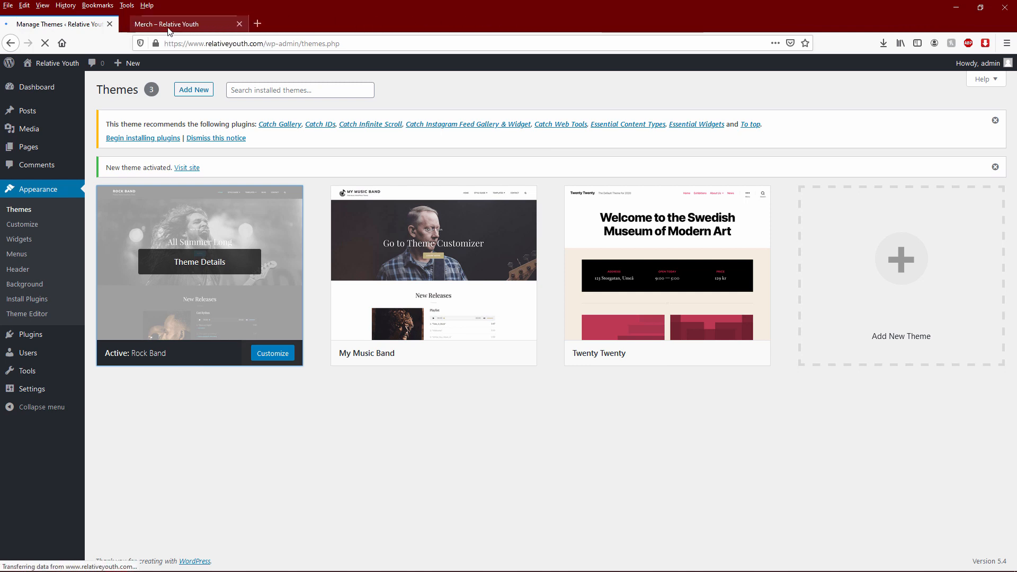
middle_click(166, 29)
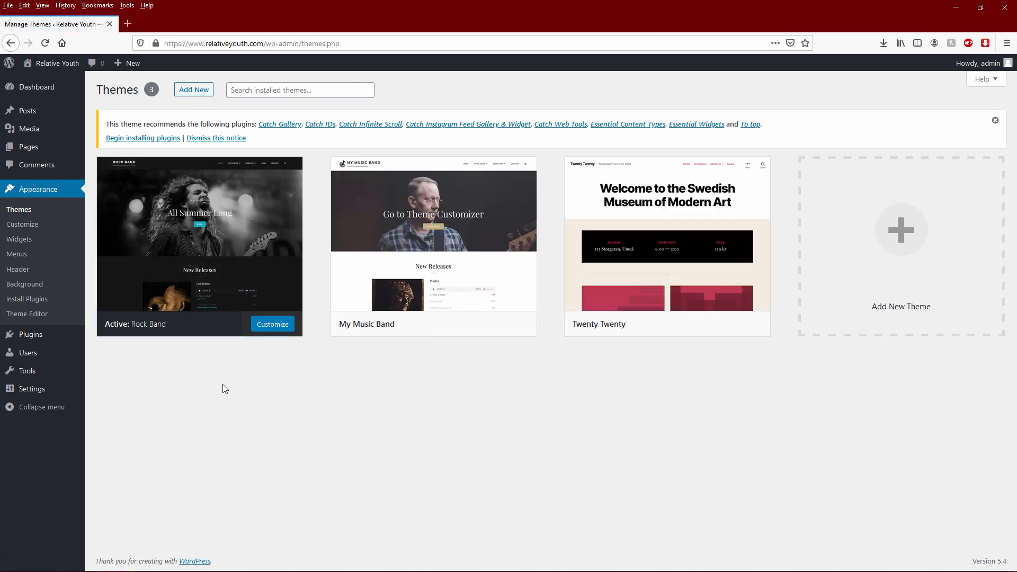
- In General Settings, examine the tagline, WordPress address, site address and admin email fields
mouse_move(40, 374)
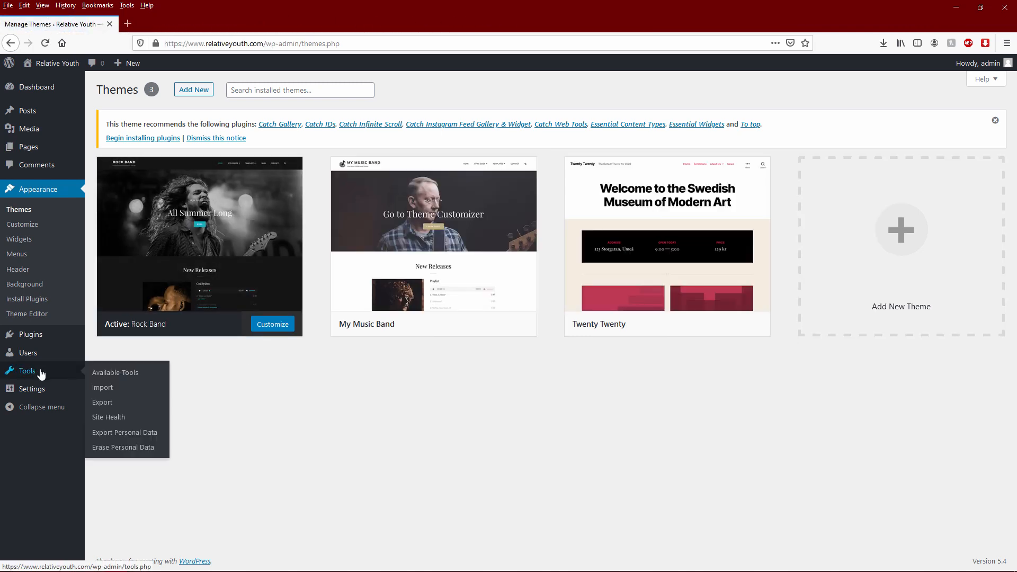
mouse_move(36, 392)
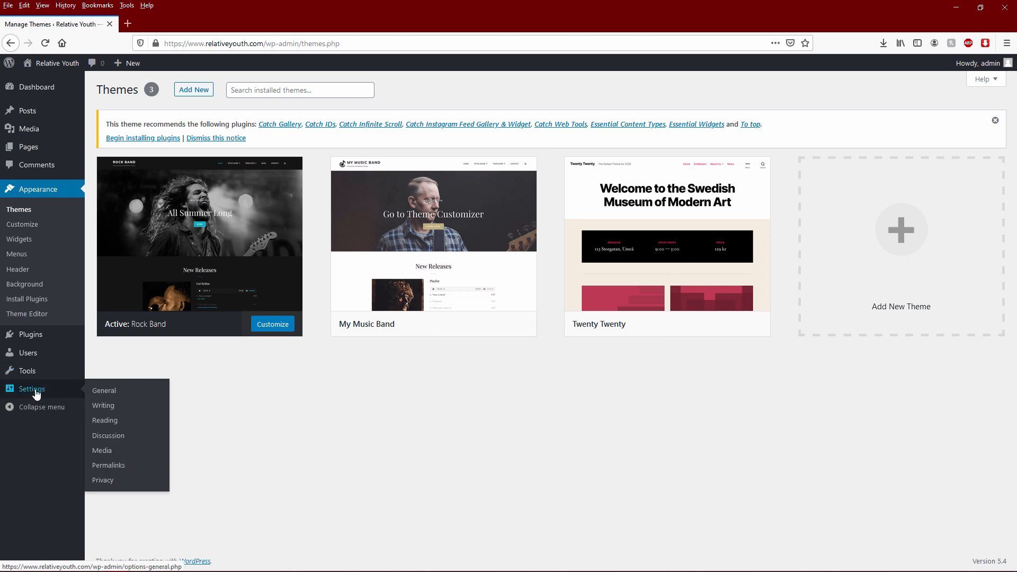
left_click(111, 392)
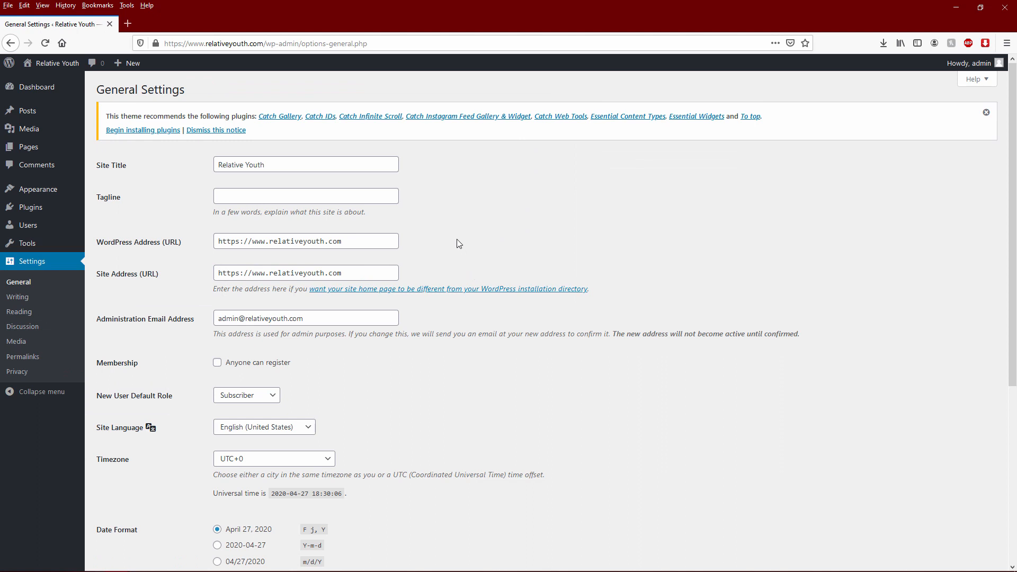
left_click(305, 197)
left_click(261, 241)
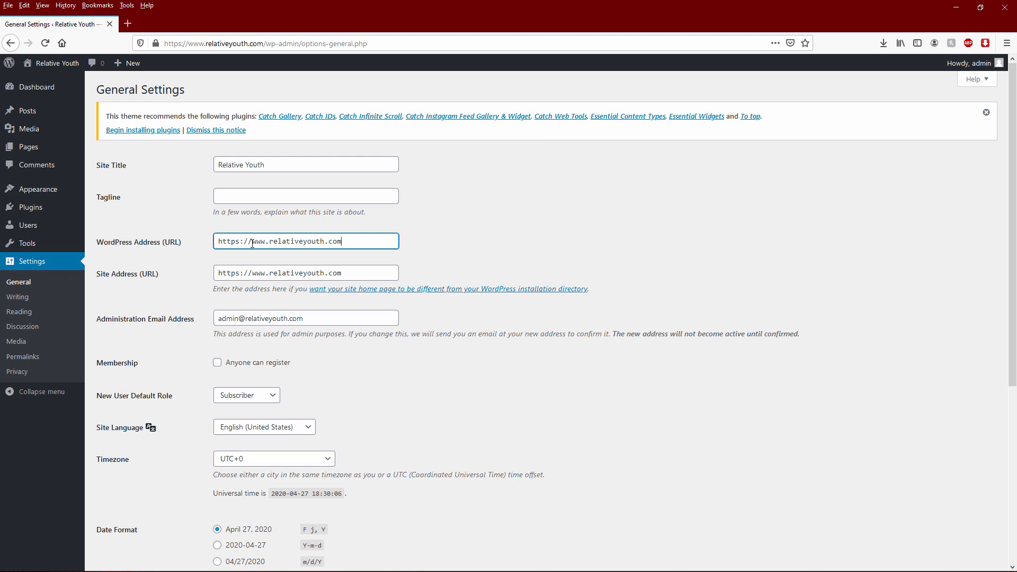
left_click(249, 272)
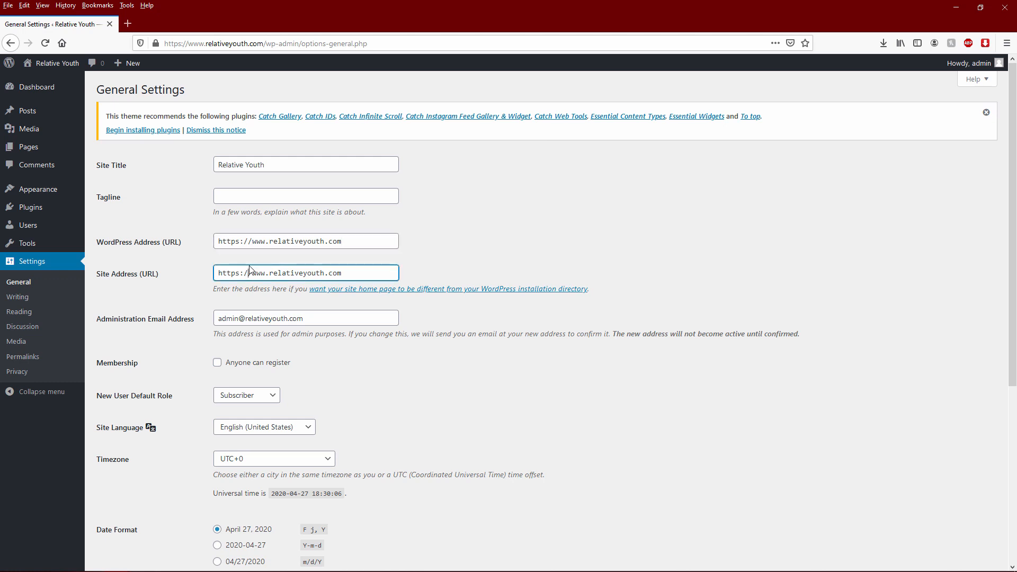
left_click(241, 323)
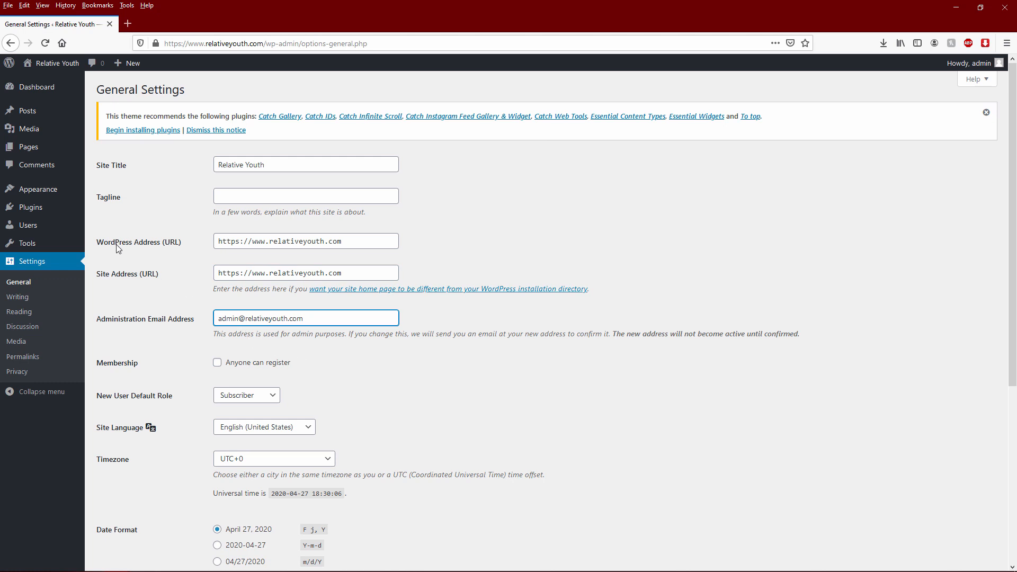
- Scroll through the rest of General Settings, including the date formats
mouse_move(38, 227)
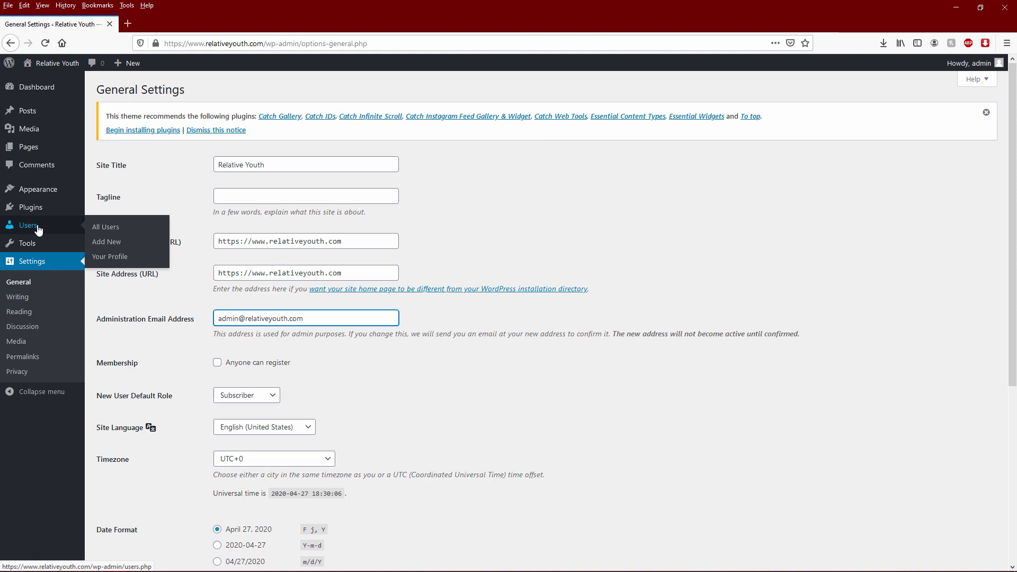
left_click(502, 376)
scroll(452, 362, "down", 4)
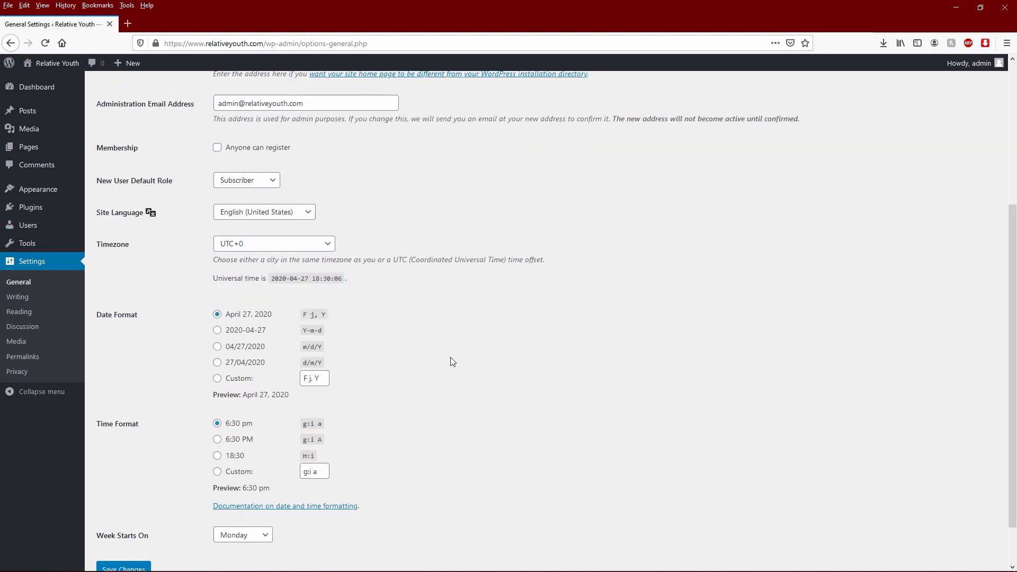
scroll(312, 332, "up", 2)
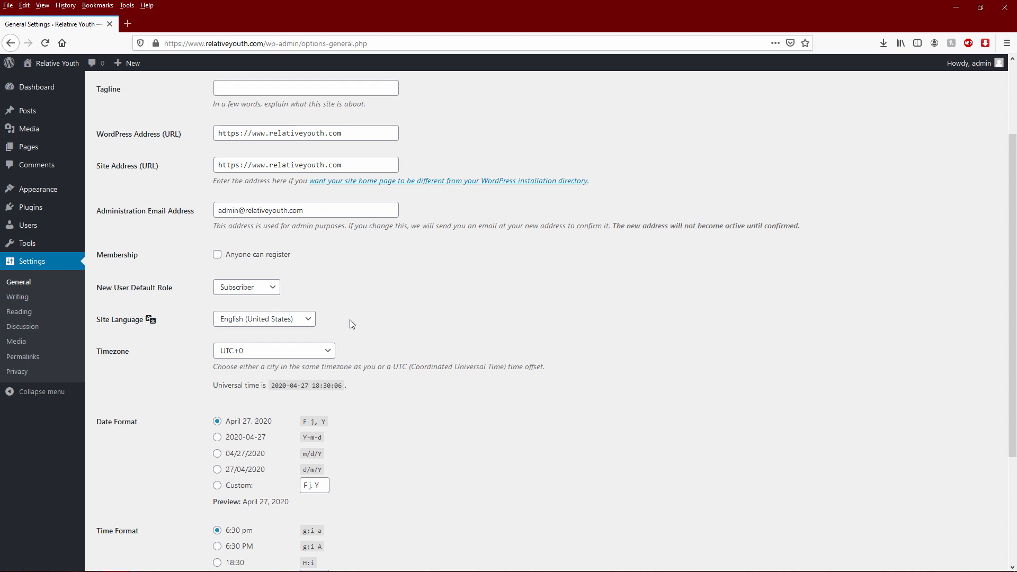
scroll(371, 334, "up", 2)
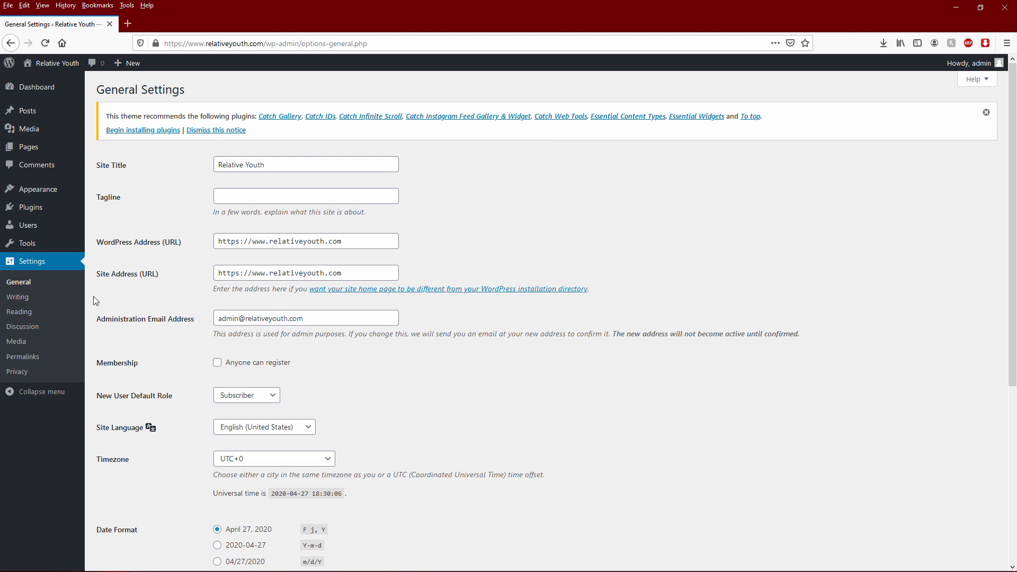
left_click(27, 300)
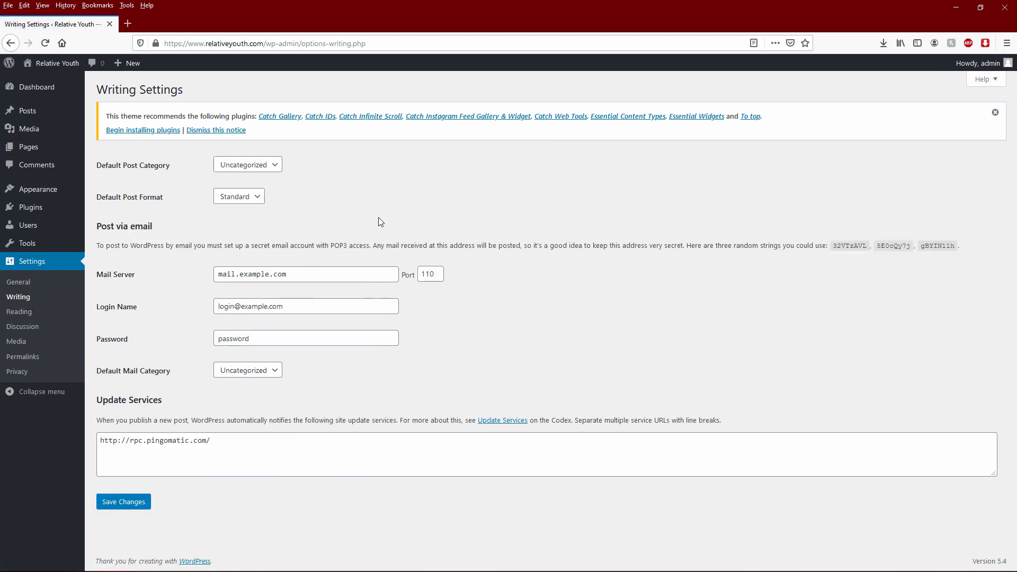
- In Reading settings, try the static homepage and posts page dropdowns, then revert to latest posts
left_click(23, 313)
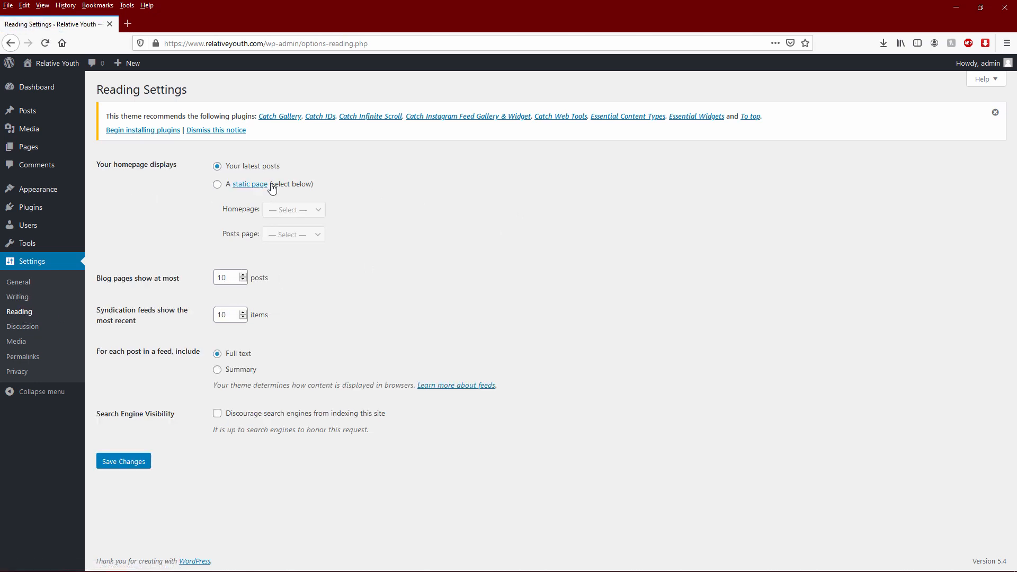
left_click(217, 184)
left_click(299, 215)
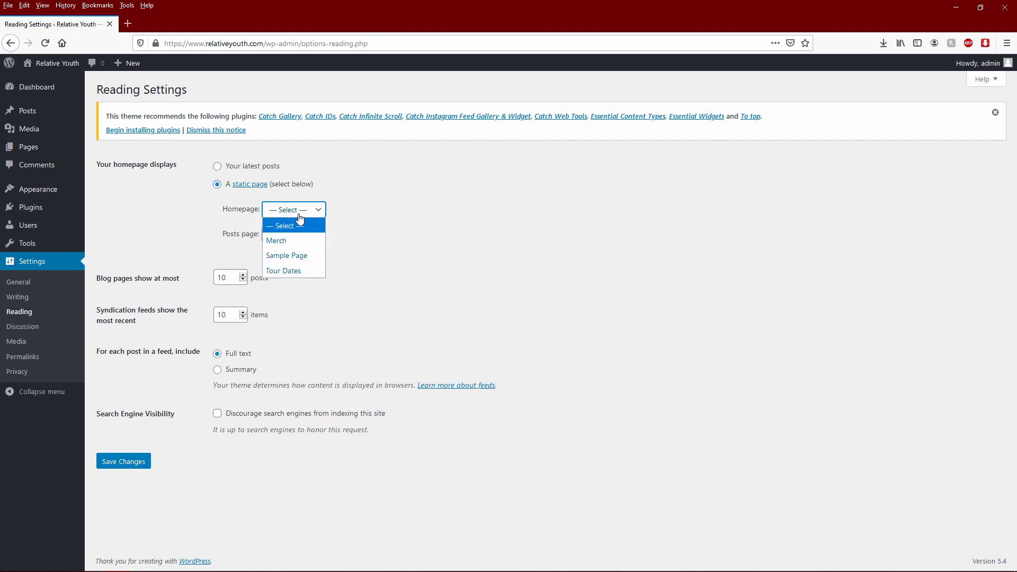
left_click(379, 214)
left_click(311, 234)
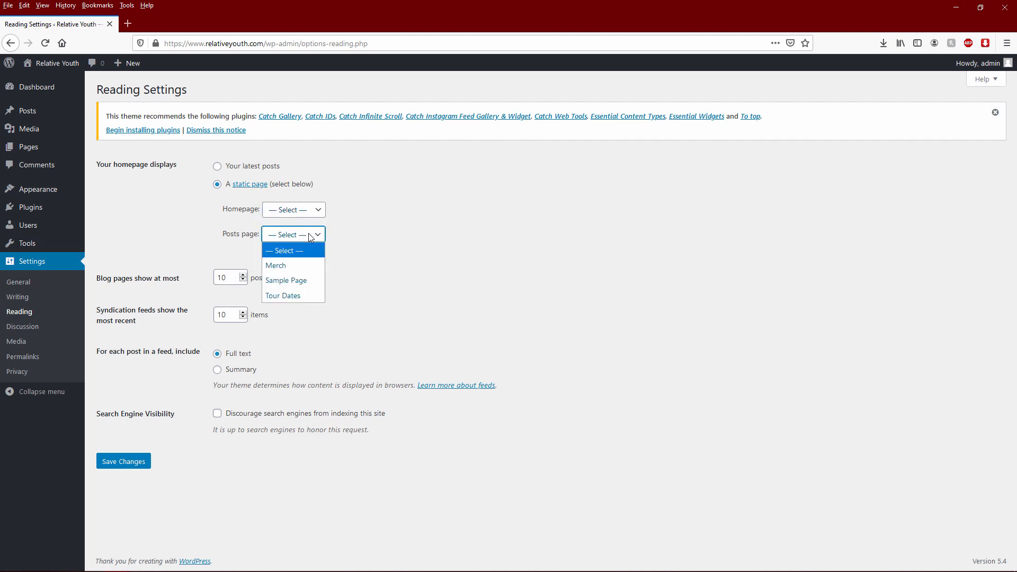
left_click(245, 167)
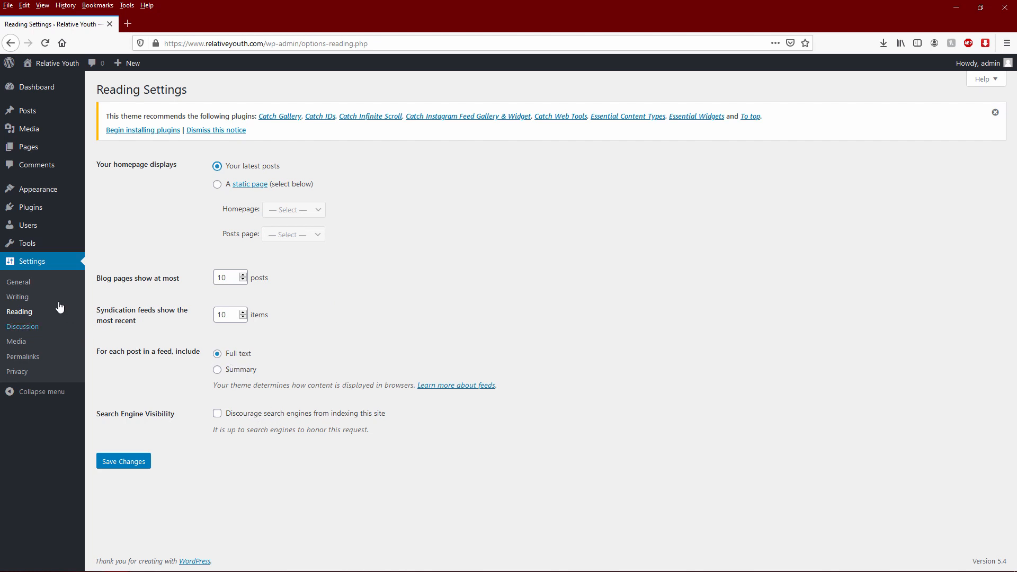
left_click(28, 329)
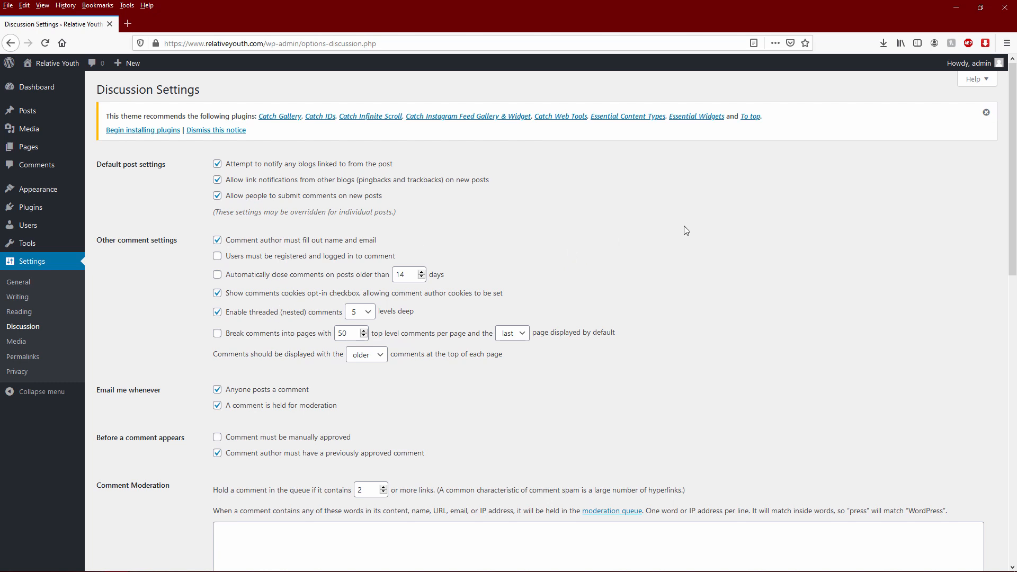
- Save permalinks as Post name (/%postname%/) and open the Relative Youth live site in a new tab
left_click(24, 345)
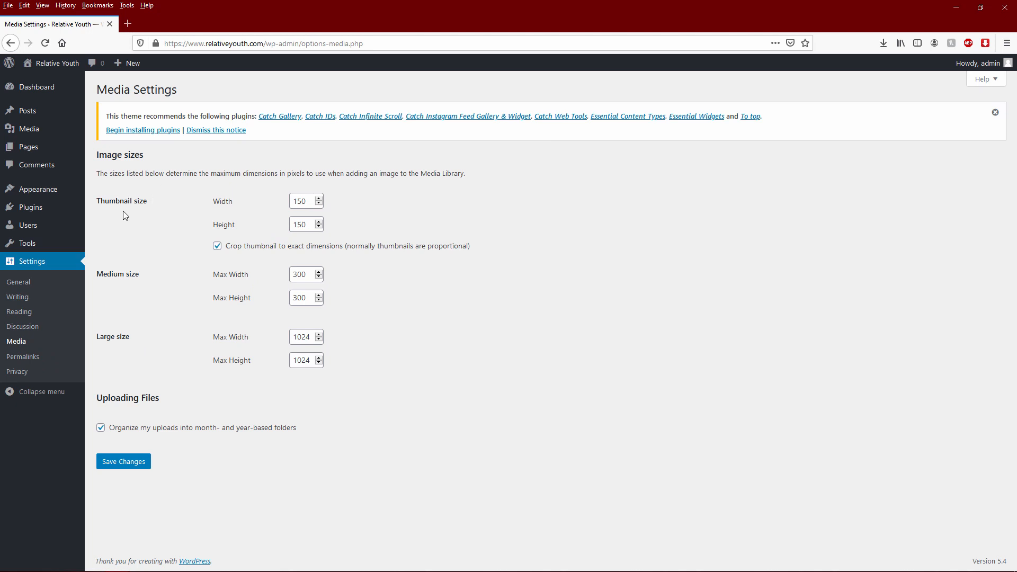
left_click(23, 359)
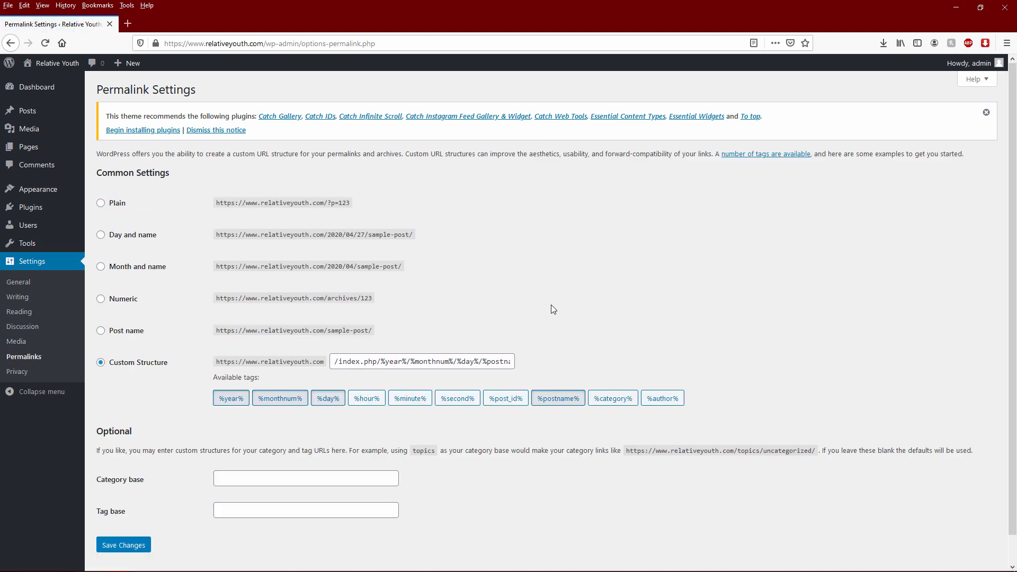
left_click(122, 333)
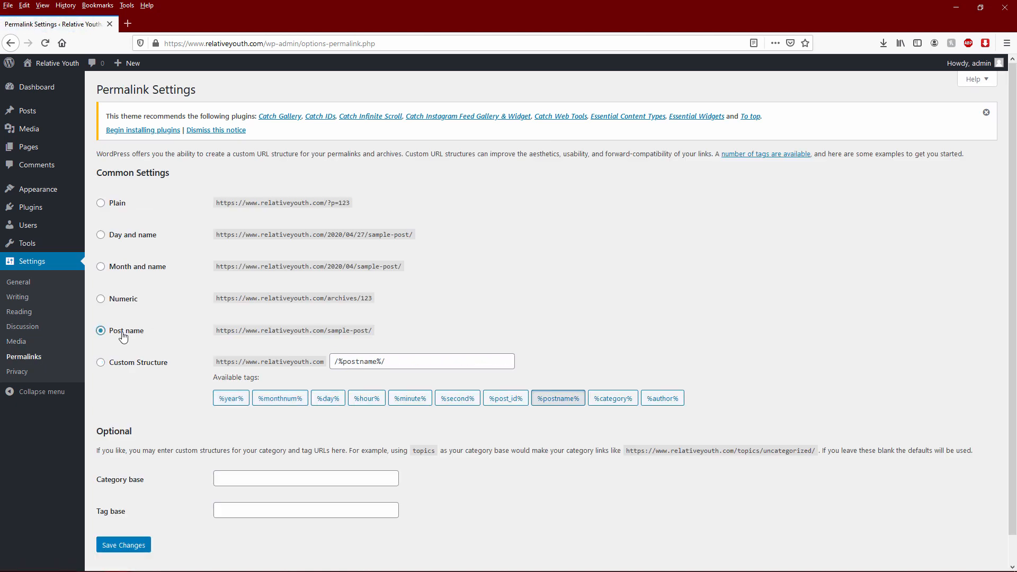
left_click(132, 546)
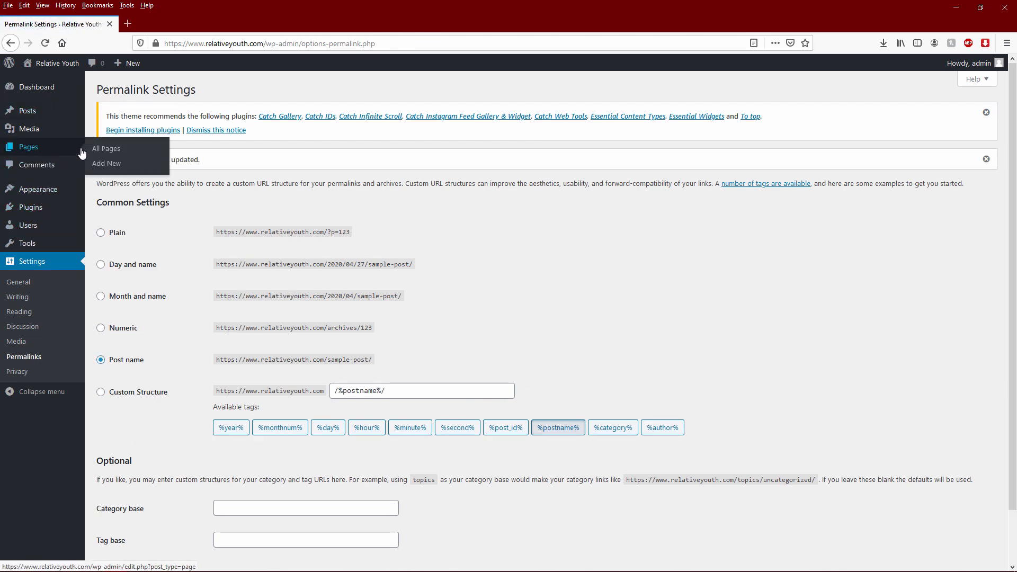
middle_click(53, 63)
- Verify the live Tour Dates page loads at /tour-dates/, then go back to Permalink Settings
left_click(179, 21)
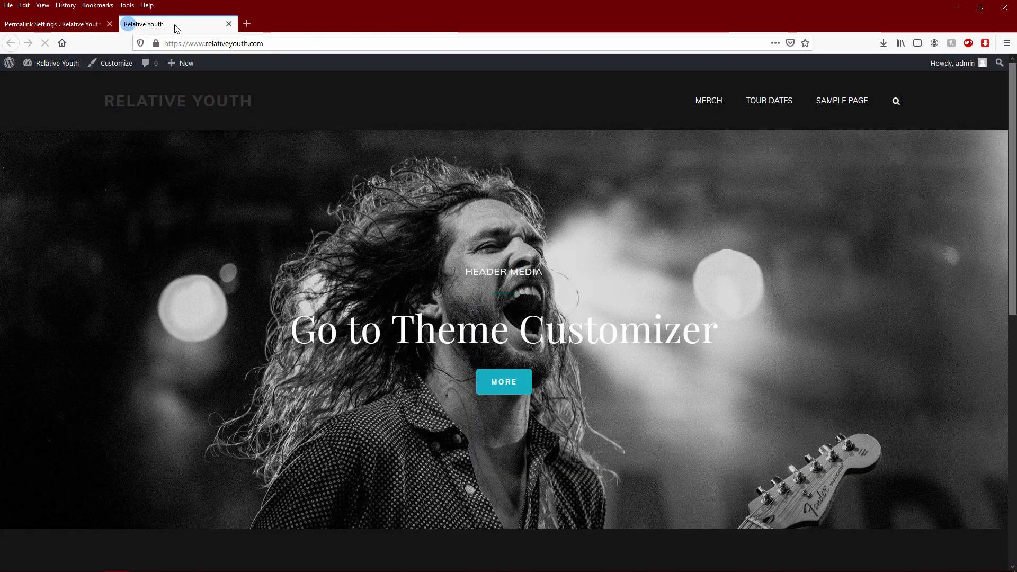
left_click(759, 104)
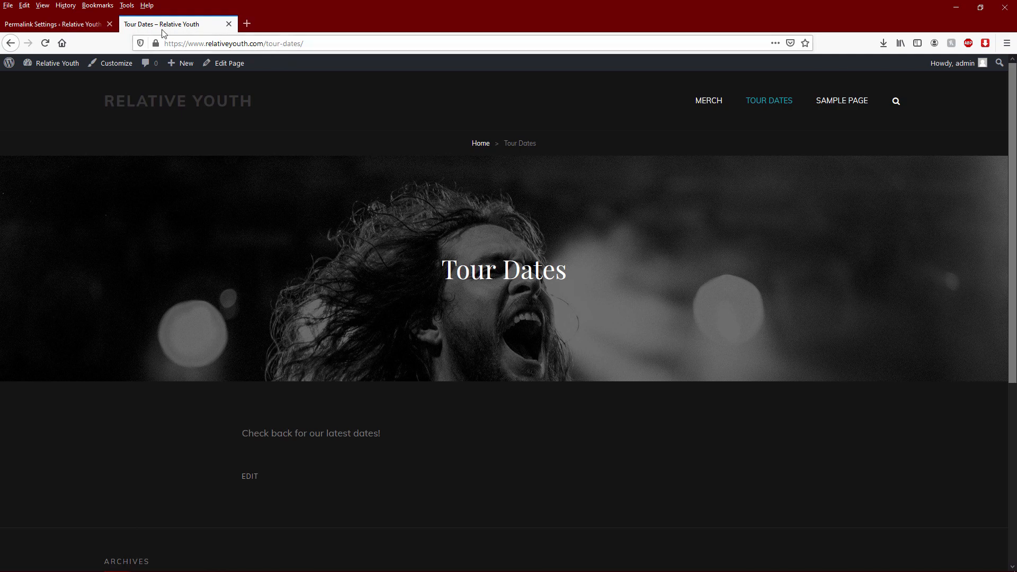
left_click(53, 24)
left_click(175, 24)
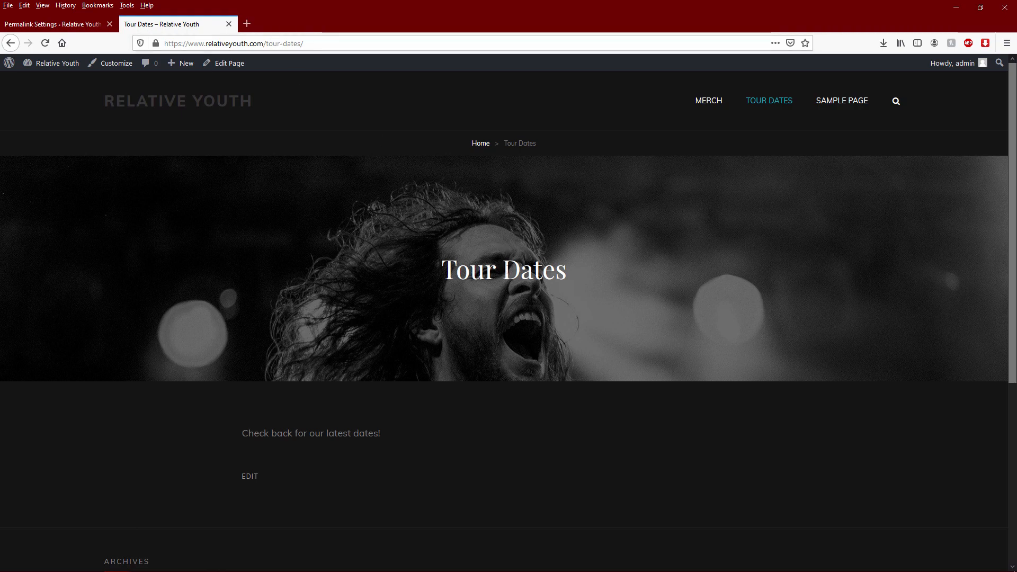
left_click(78, 24)
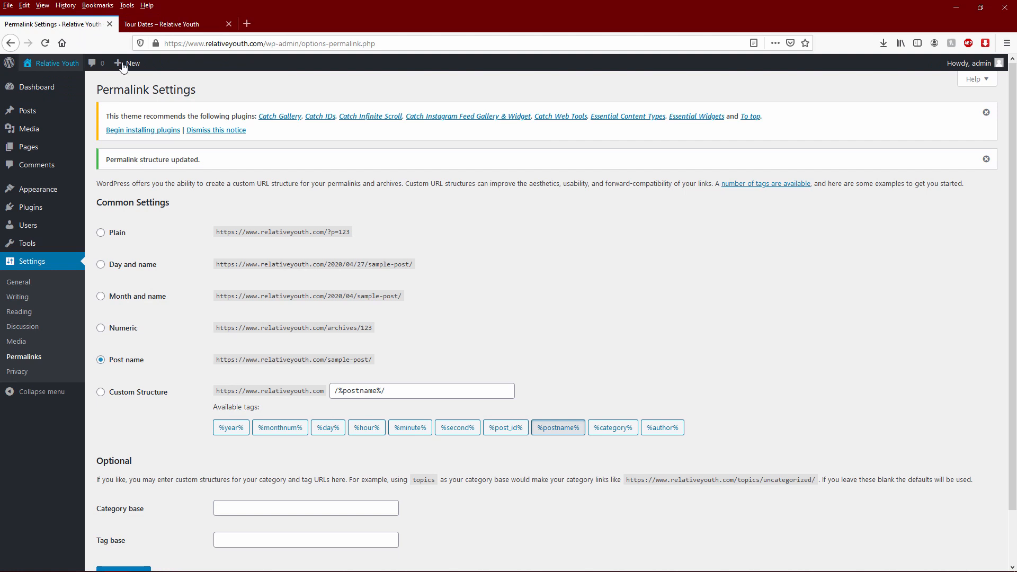
left_click(128, 363)
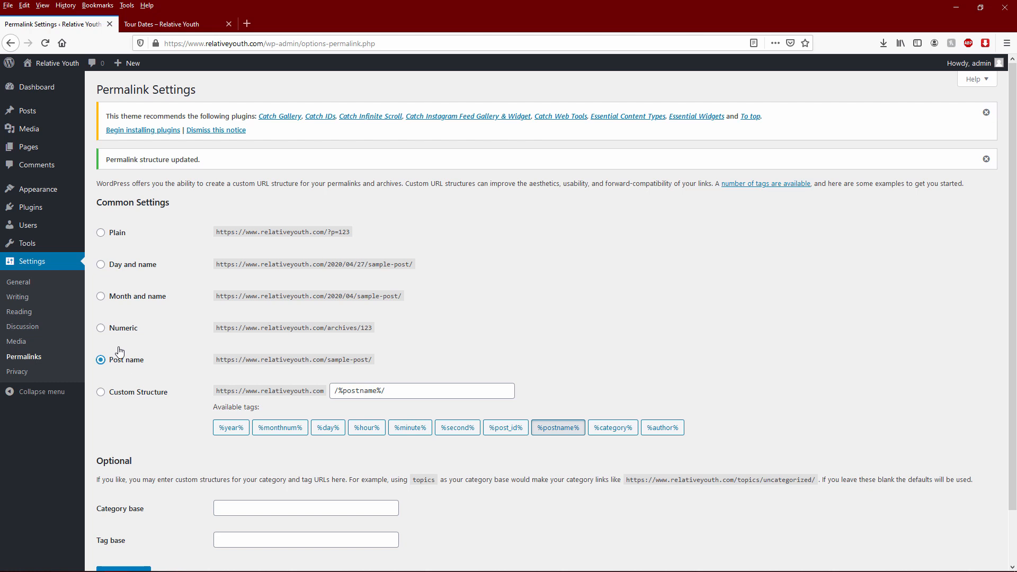
mouse_move(46, 213)
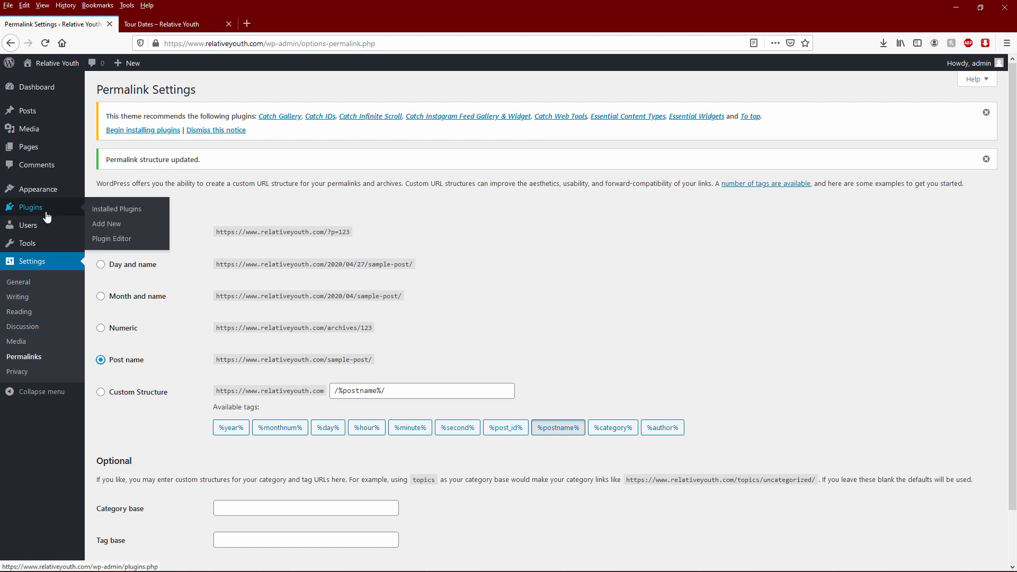
- Delete the Hello Dolly plugin, leaving only the inactive Akismet Anti-Spam plugin installed
left_click(47, 213)
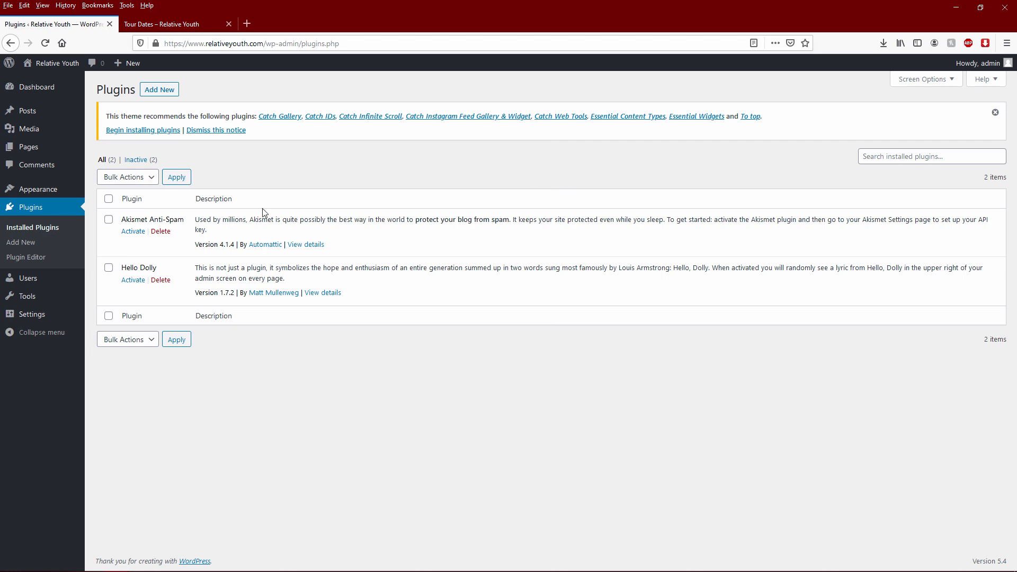
left_click(162, 280)
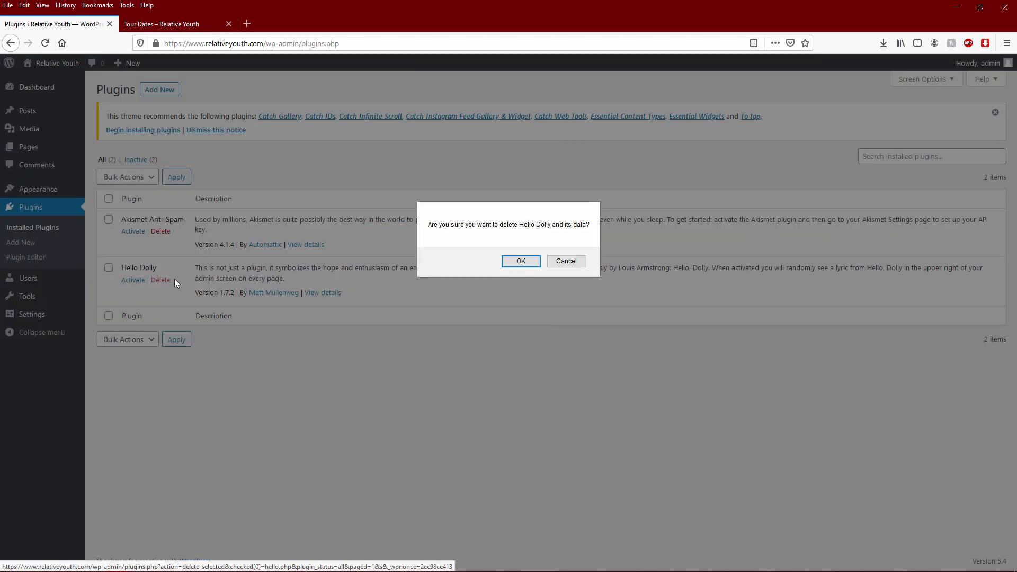
left_click(521, 261)
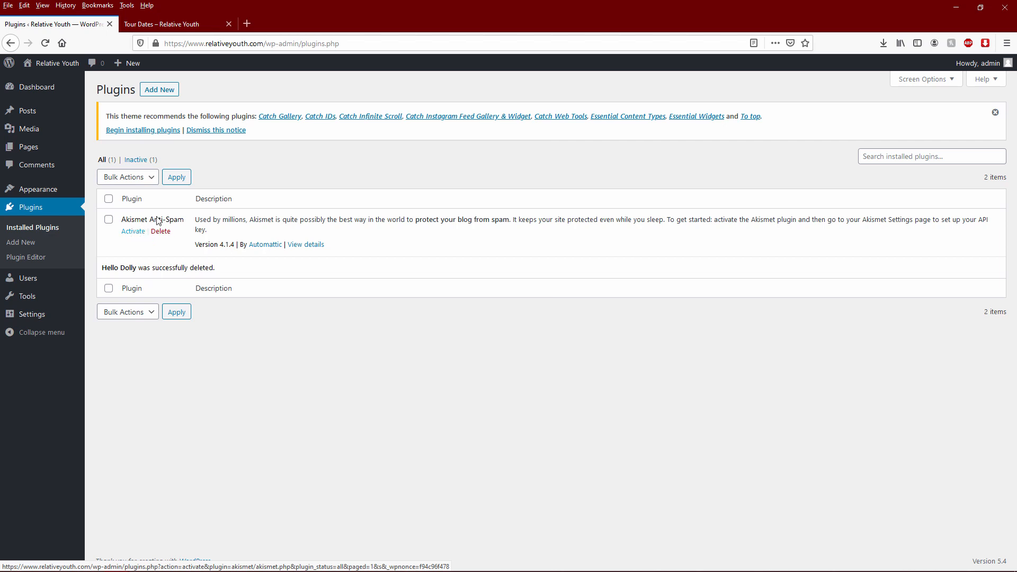
- Search the plugin directory for 'backwpup', then install and activate BackWPup
left_click(159, 88)
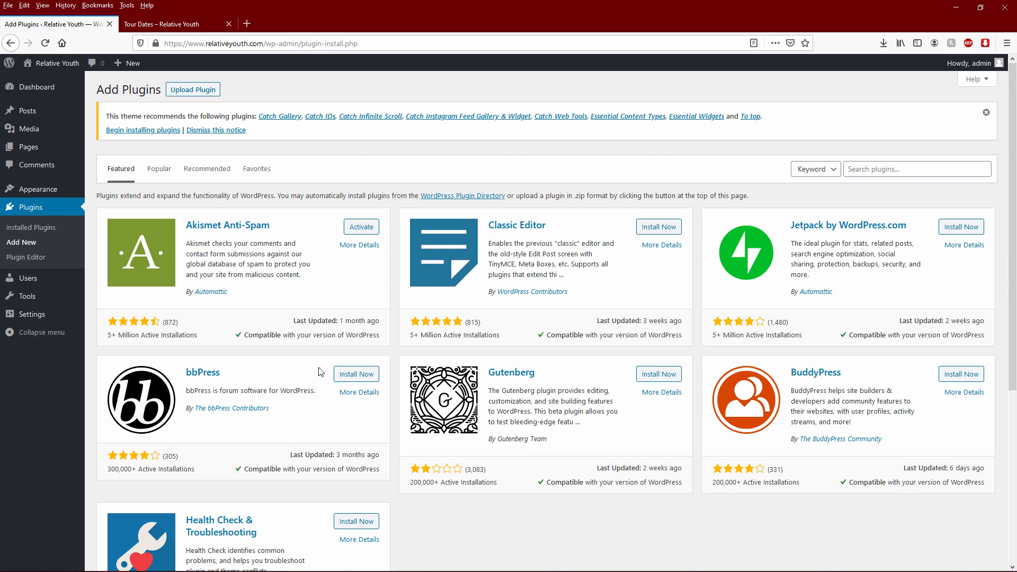
left_click(883, 170)
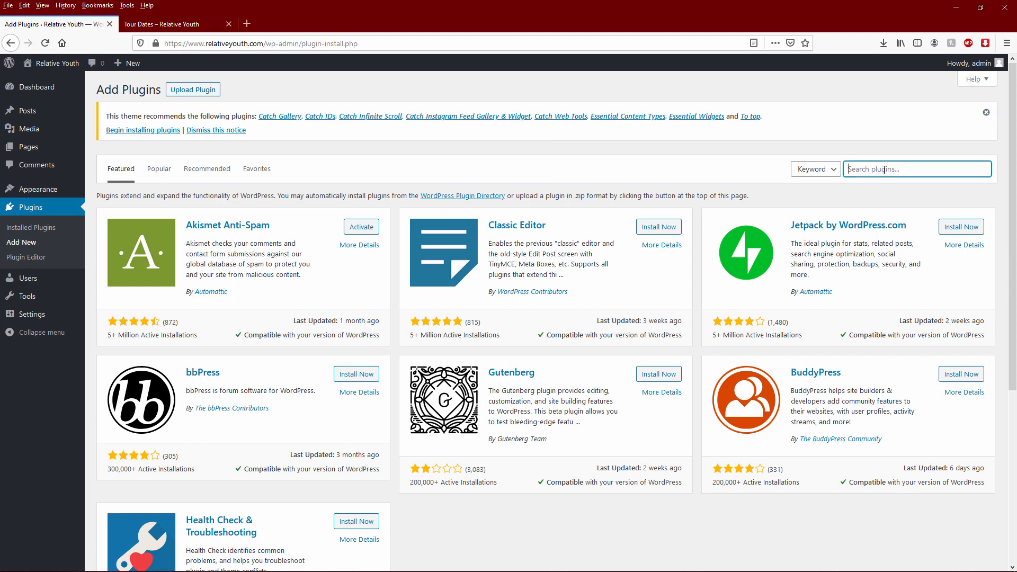
type("backwpup")
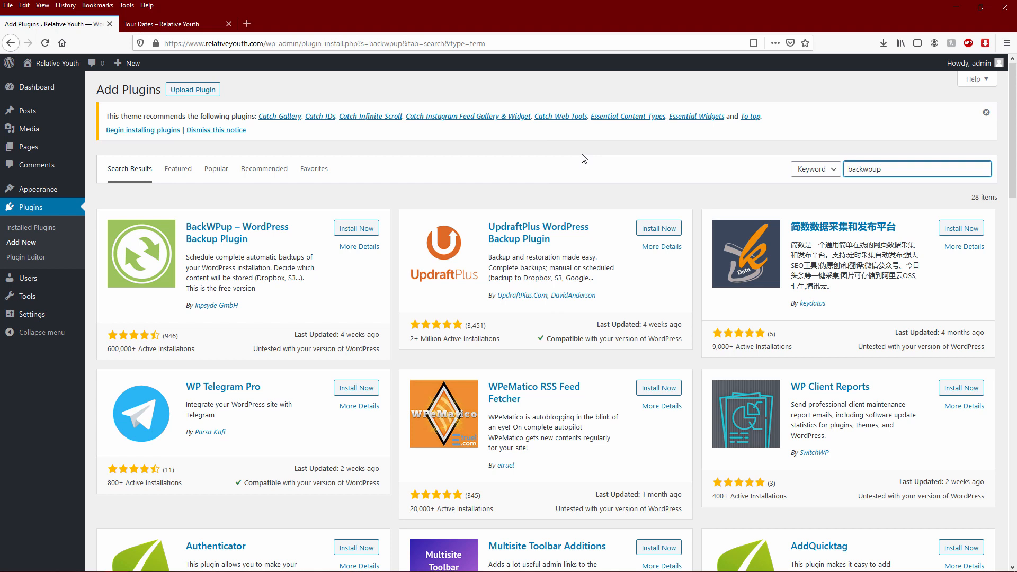
left_click(349, 232)
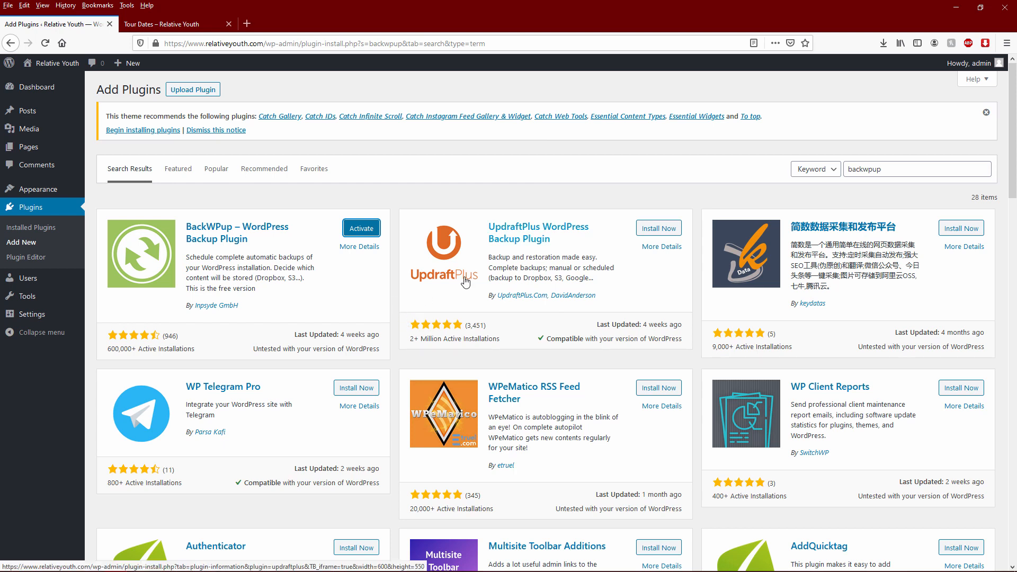
left_click(367, 231)
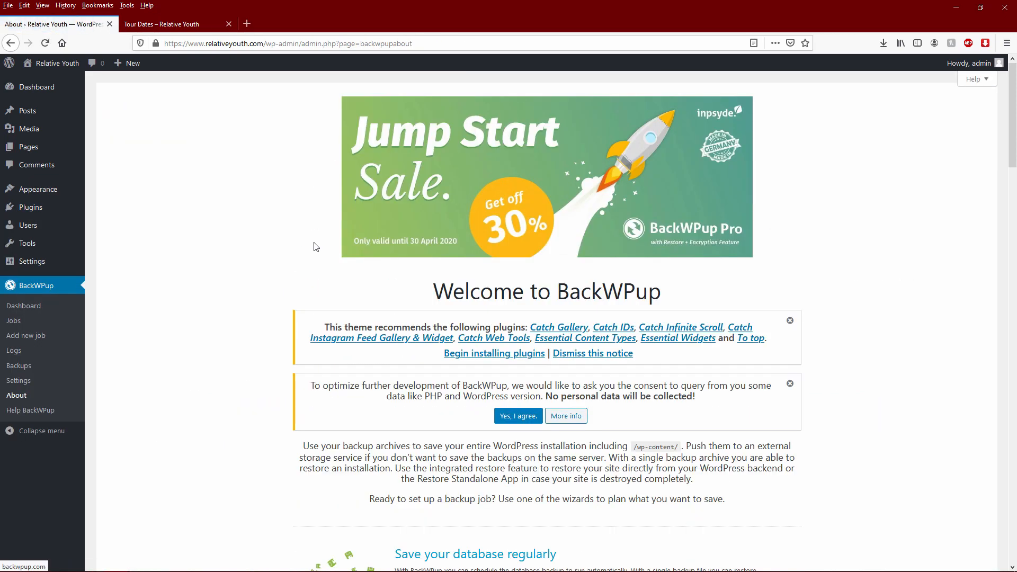
scroll(314, 249, "down", 10)
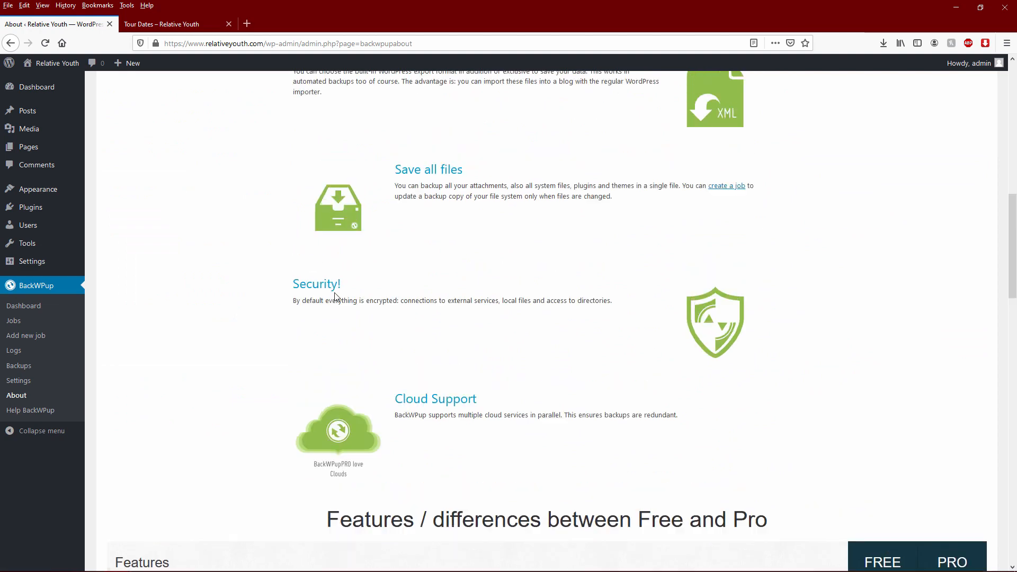
scroll(320, 276, "up", 10)
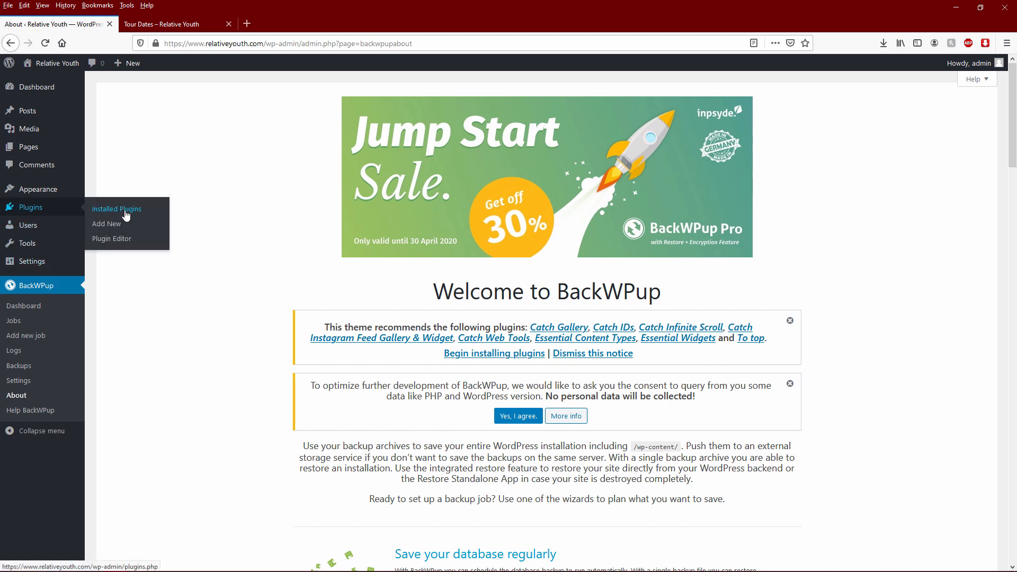
- Search new plugins for 'ewww image' (29 results), then replace the search with 'google analytics'
left_click(129, 209)
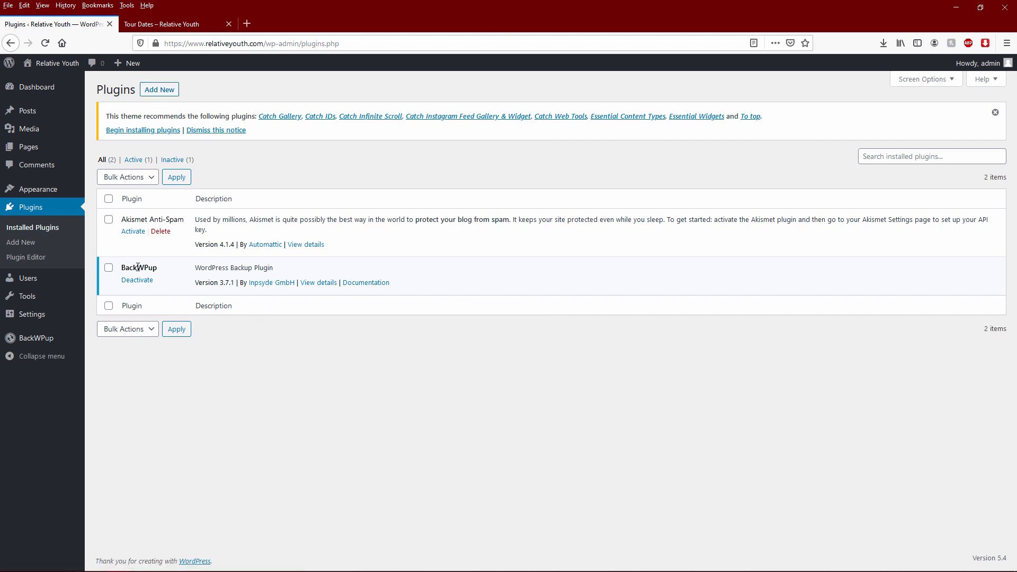
left_click(157, 93)
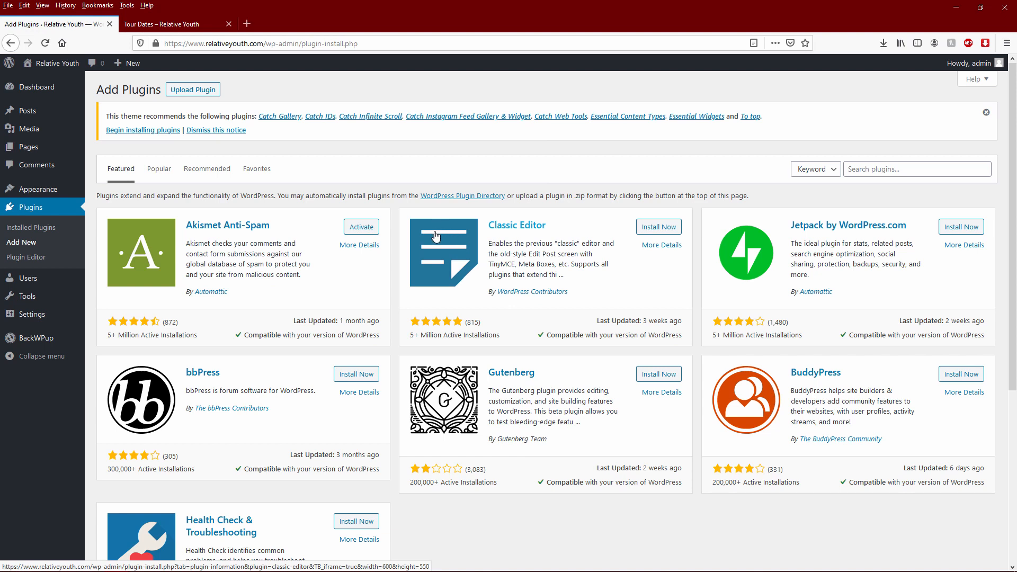
left_click(875, 170)
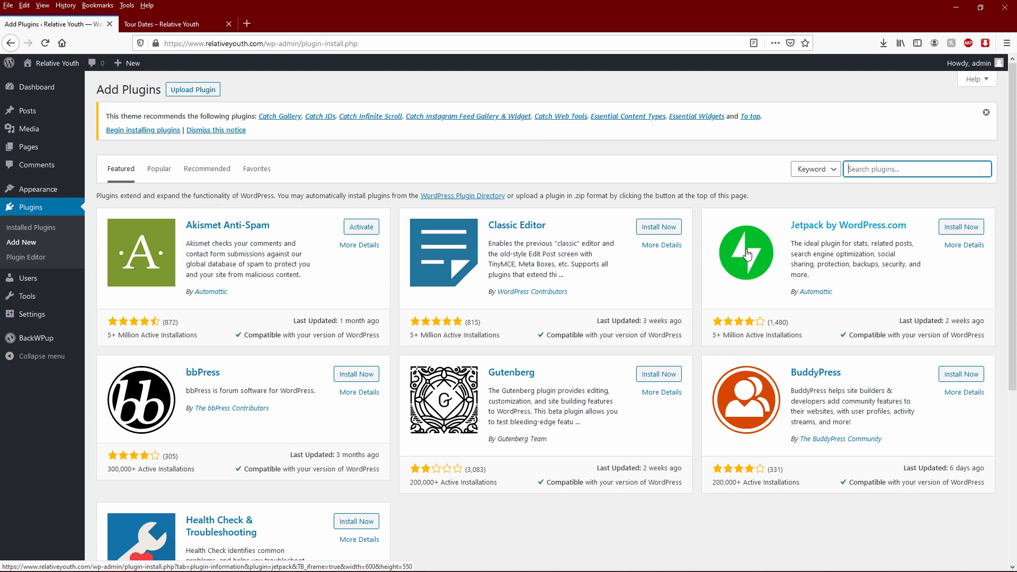
left_click(876, 168)
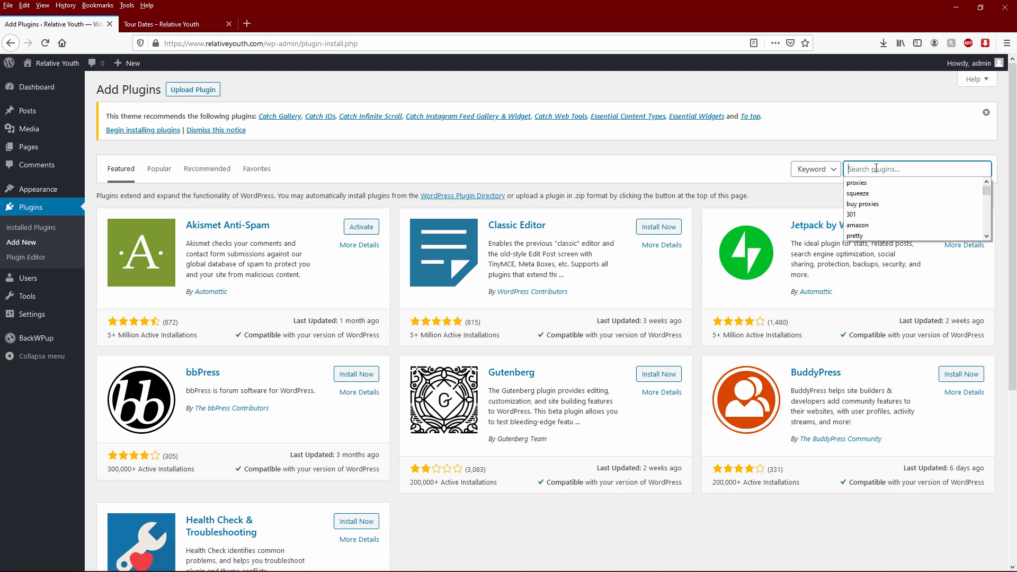
left_click(902, 290)
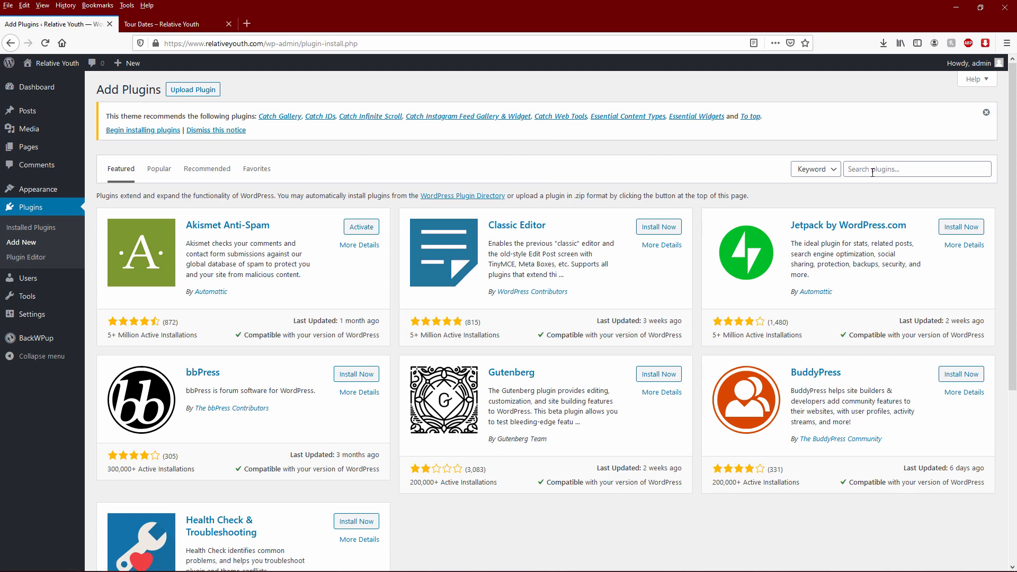
left_click(873, 173)
type("ewww")
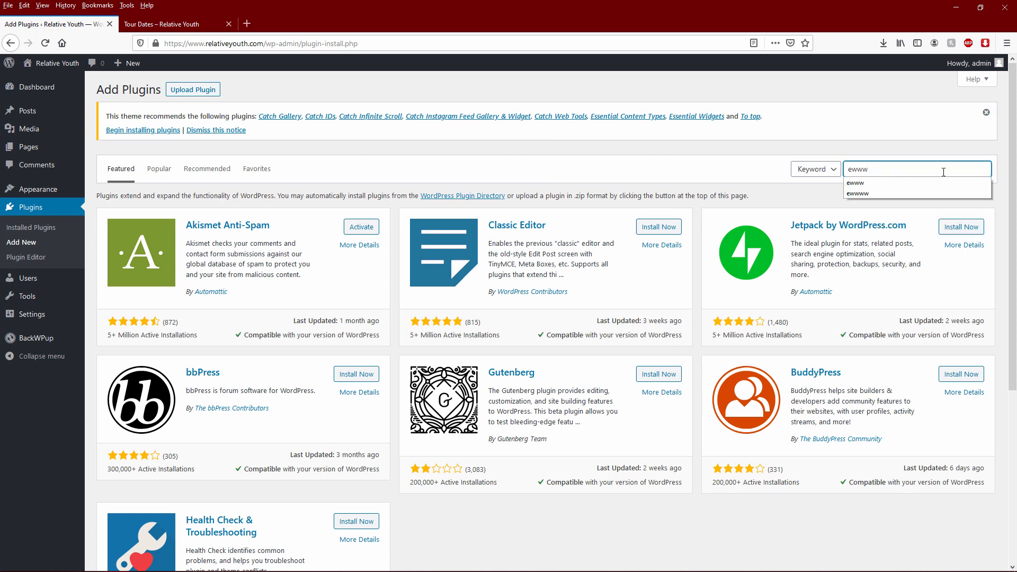
type(" image")
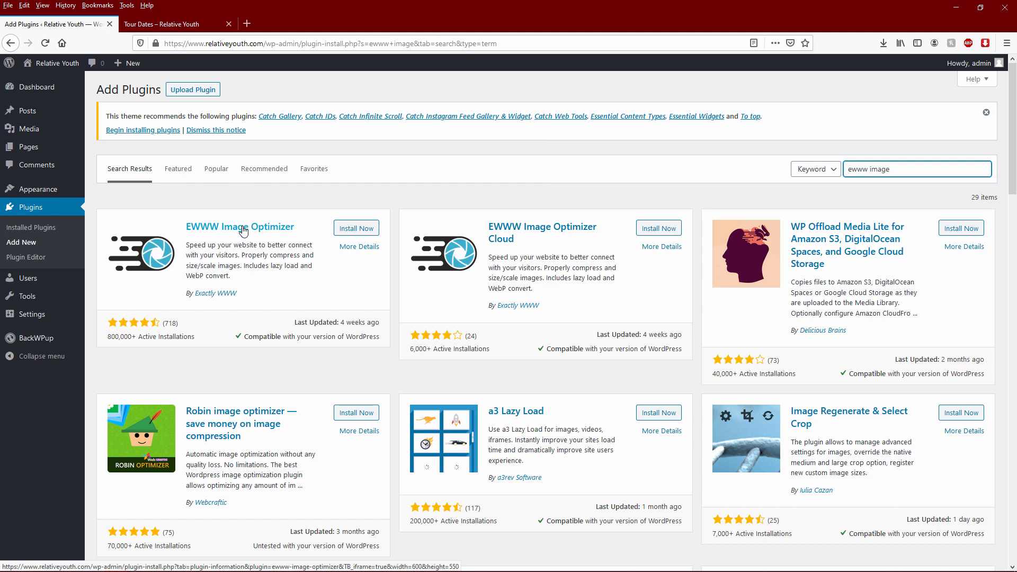
triple_click(901, 167)
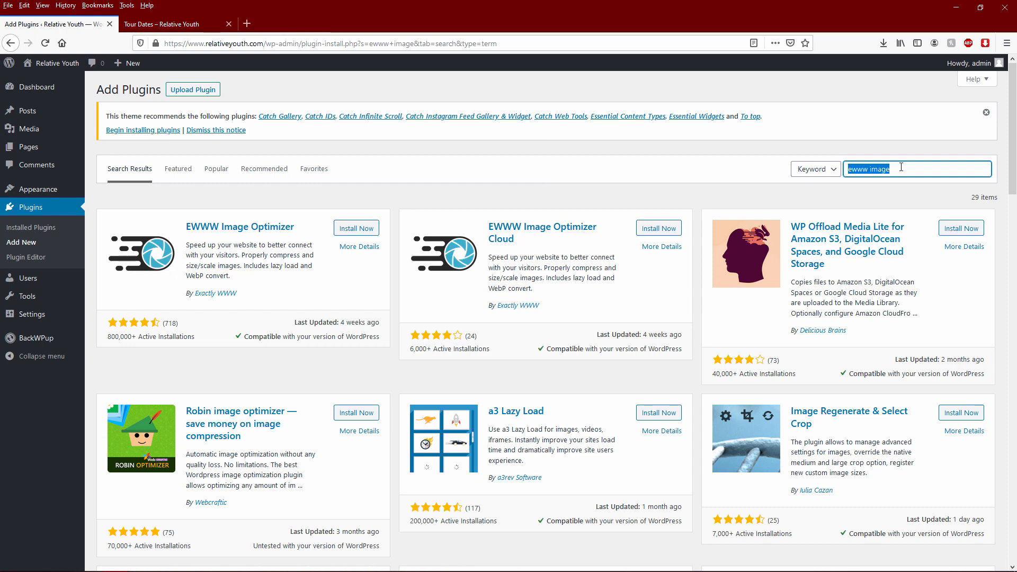
type("google analytics")
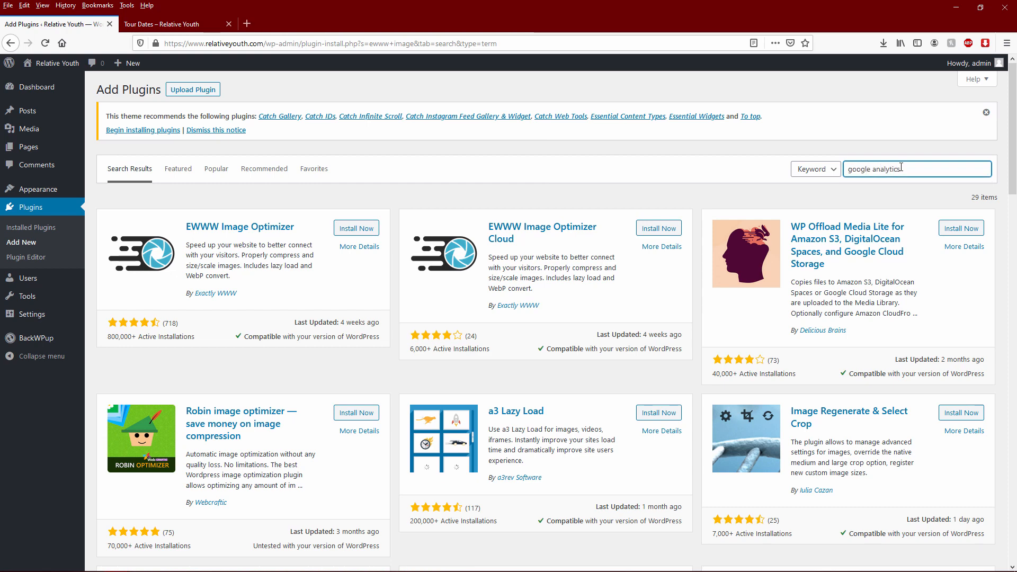
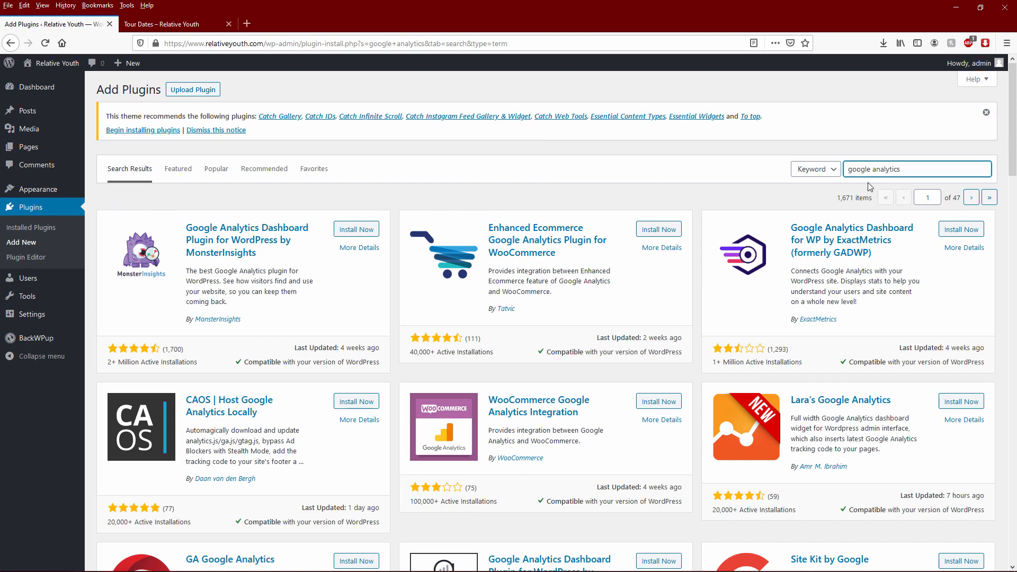
- Replace the plugin search with 'login lockdown', listing 42 plugins with Login LockDown first
left_click_drag(912, 170, 659, 173)
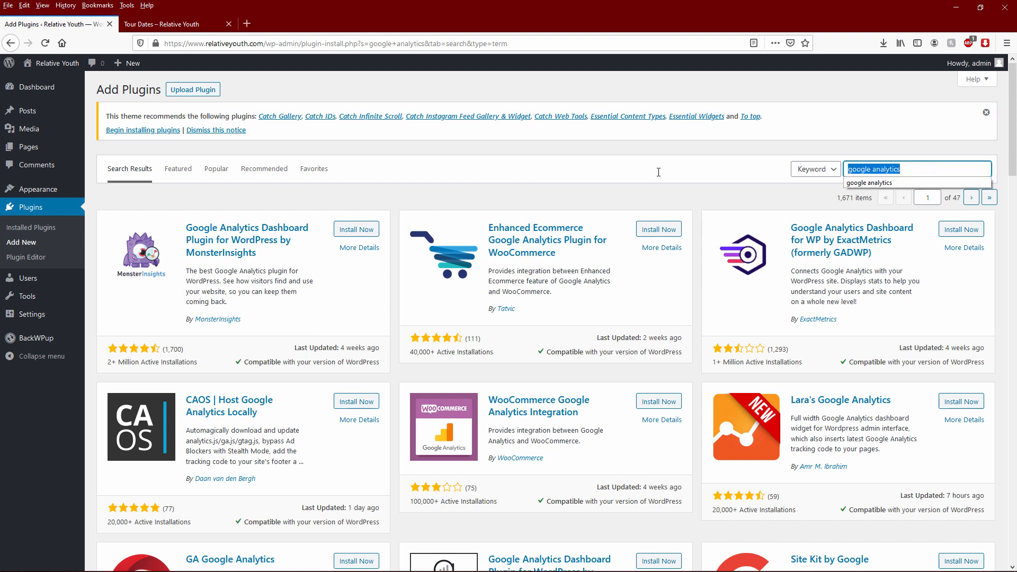
type("login lockdown")
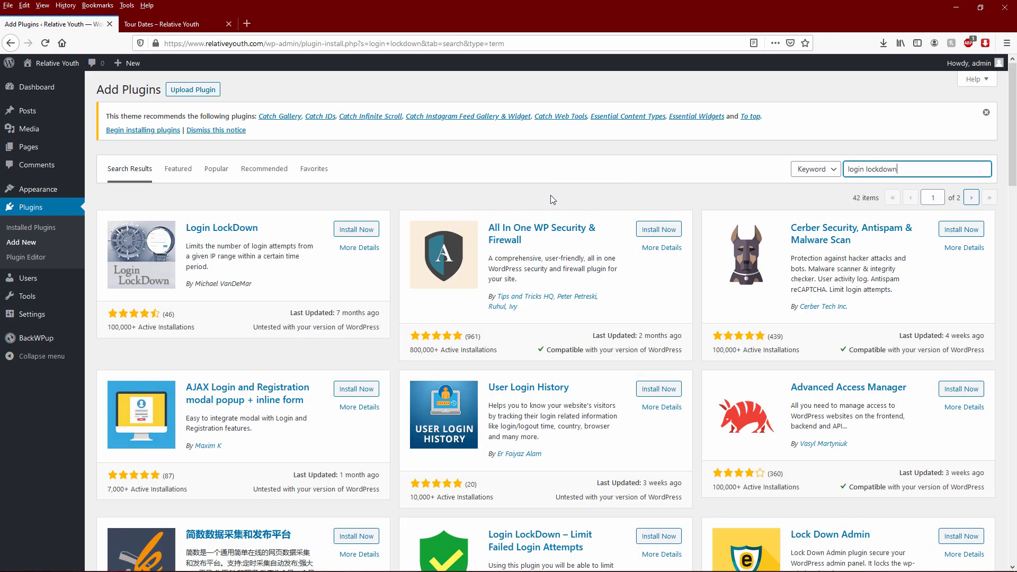
left_click(552, 196)
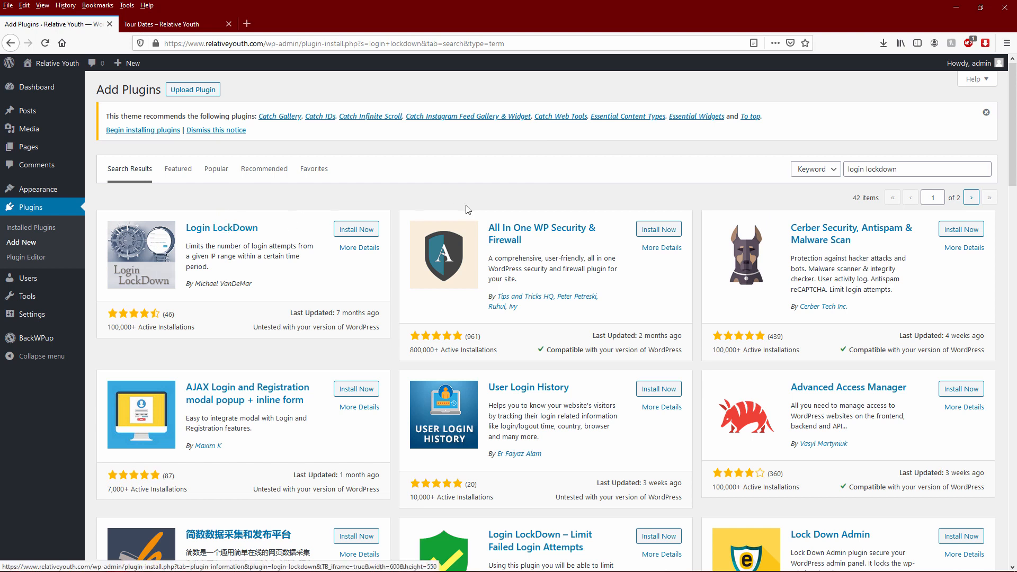
triple_click(916, 173)
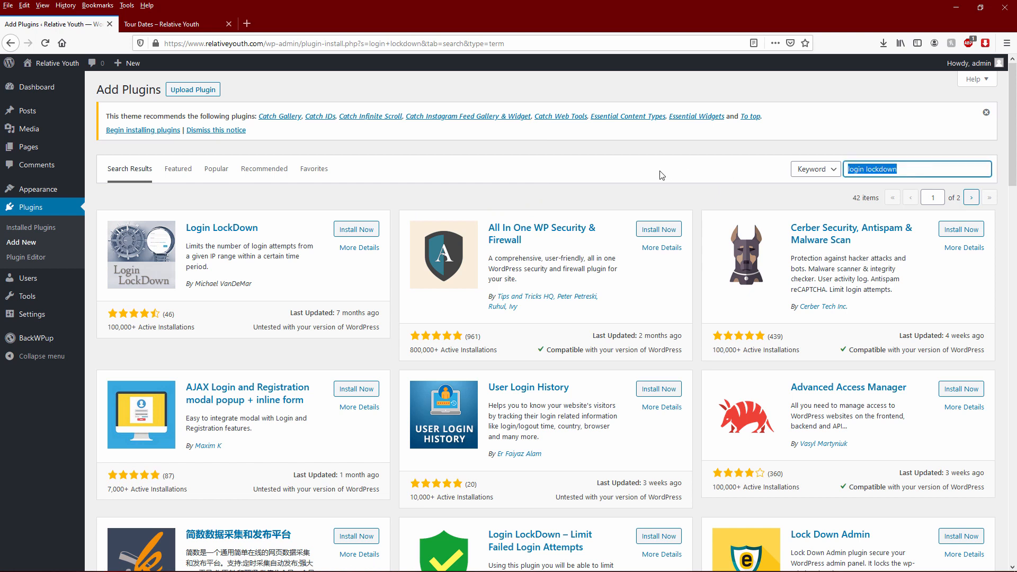
- Search plugins for 'nextscripts', led by NextScripts: Social Networks Auto-Poster
type("nextscripts")
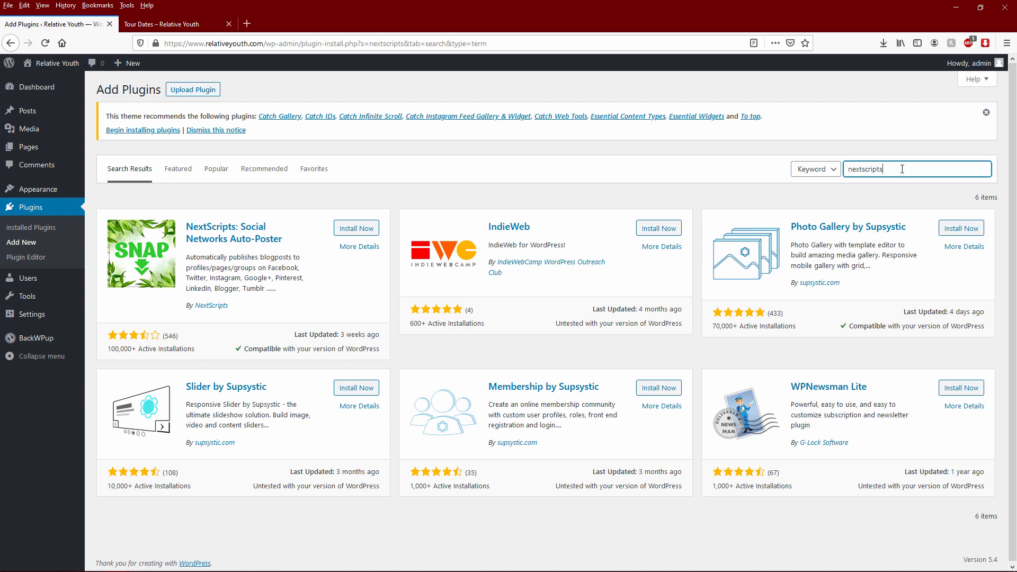
double_click(851, 169)
- Search plugins for 'optimize database', led by Optimize Database after Deleting Revisions
type("optimize database")
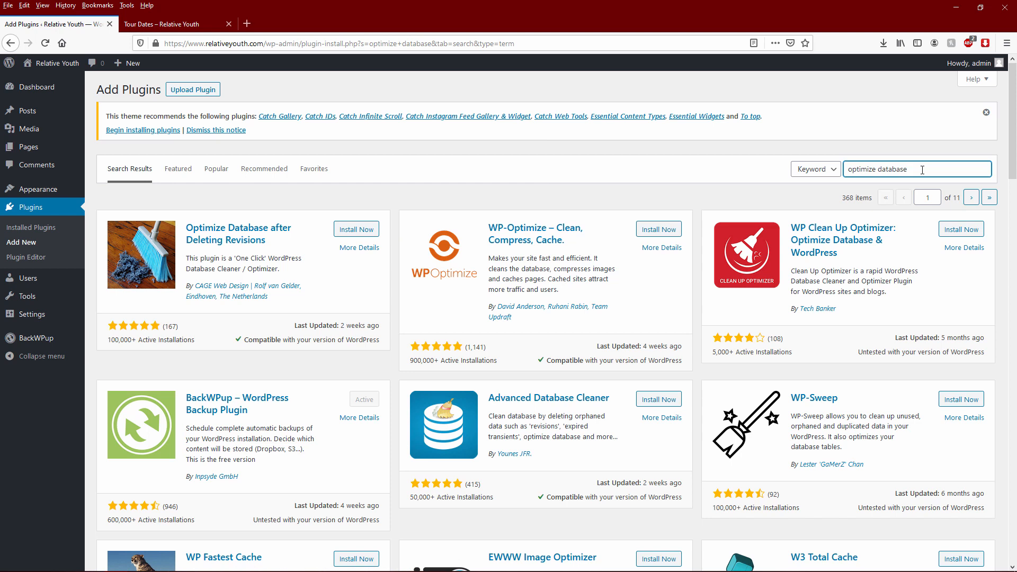
- Replace the search with 'pretty links', returning 785 results led by Shortlinks by Pretty Links
key("ctrl+a")
type("pretty lin")
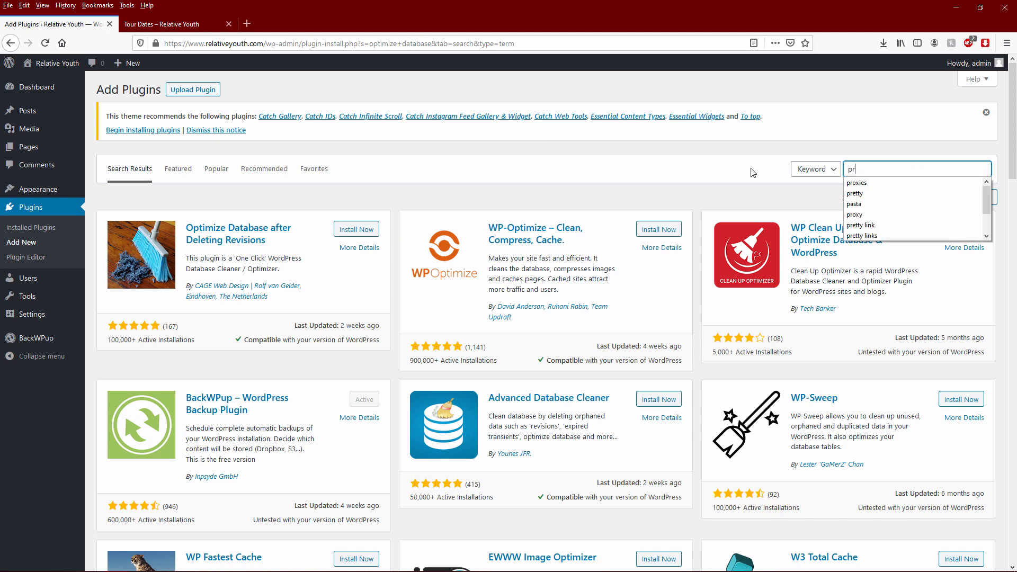
type("ks")
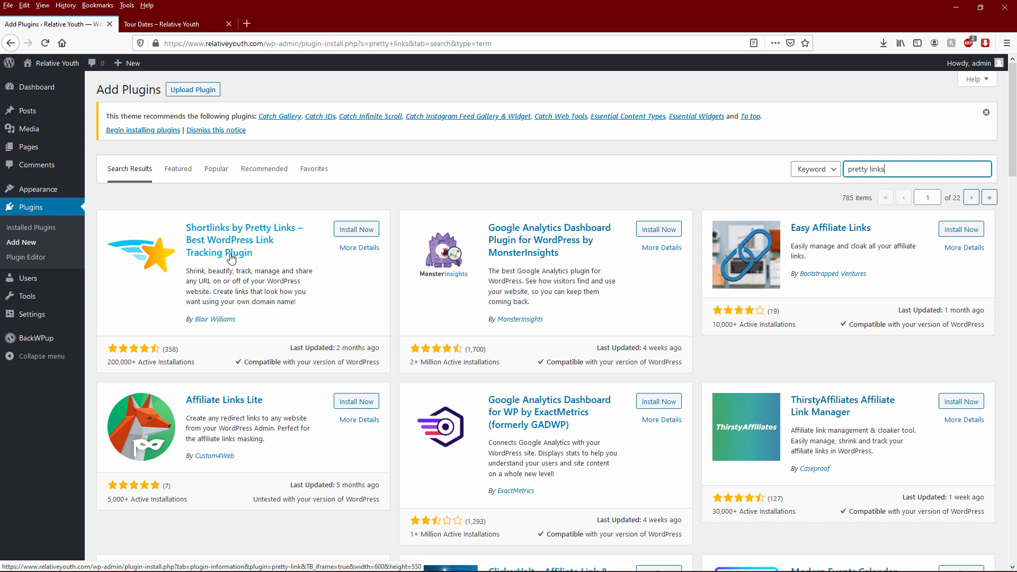
left_click_drag(958, 168, 635, 169)
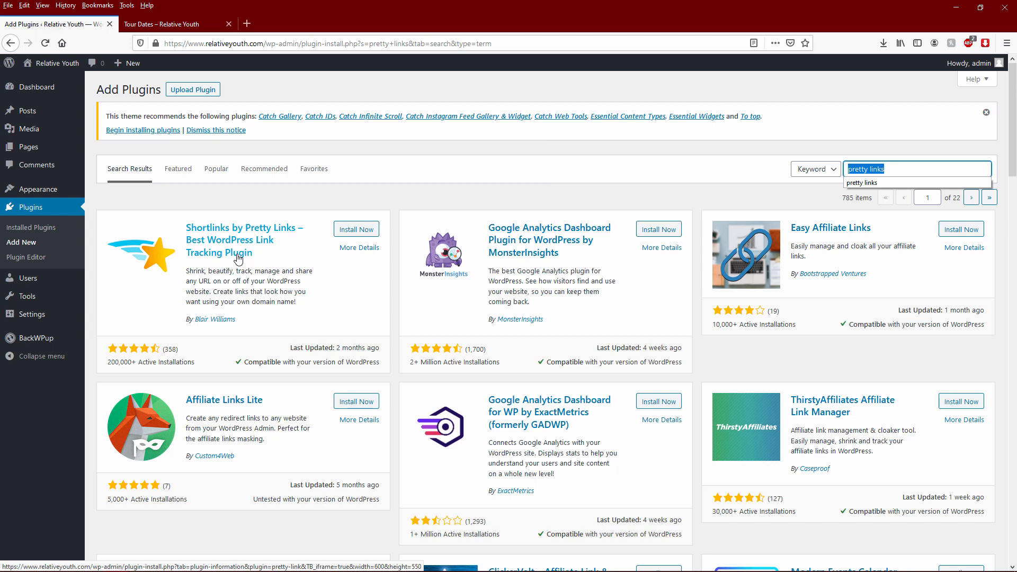
- Search plugins for 'really simple ssl' and check the site certificate; Really Simple SSL leads 128 results
type("really simple s")
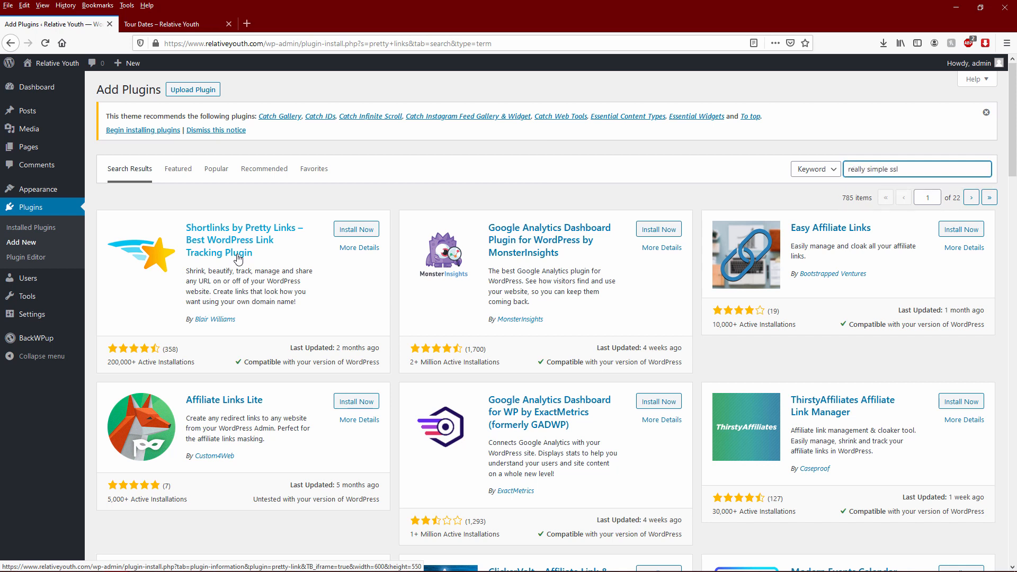
type("sl")
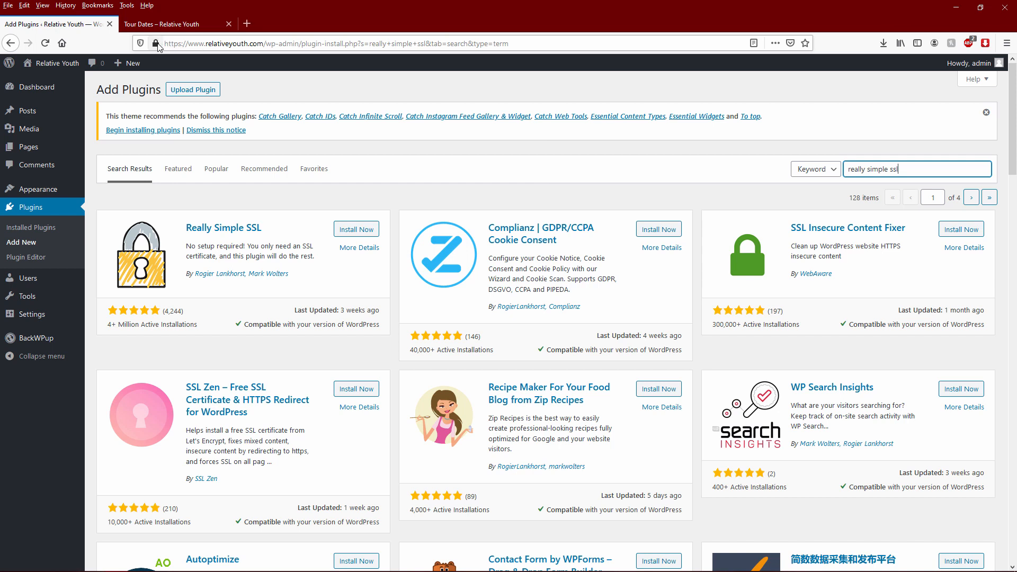
mouse_move(156, 46)
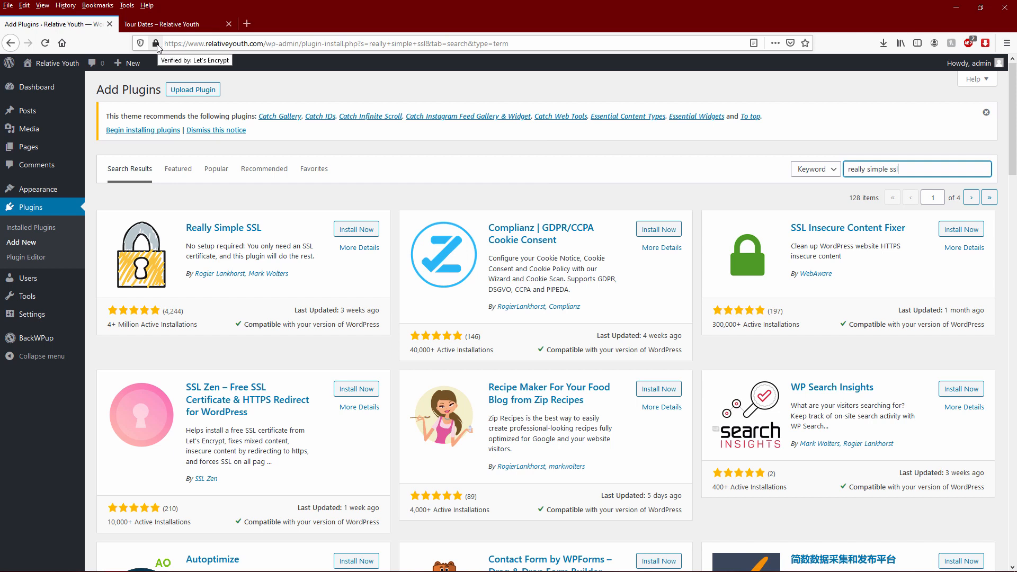
left_click(554, 194)
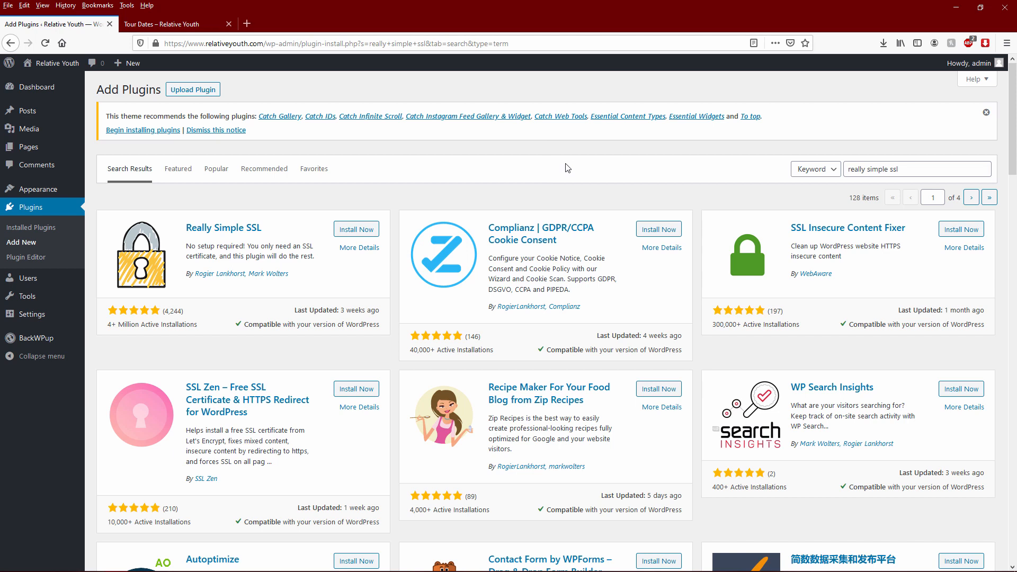
left_click_drag(903, 169, 710, 173)
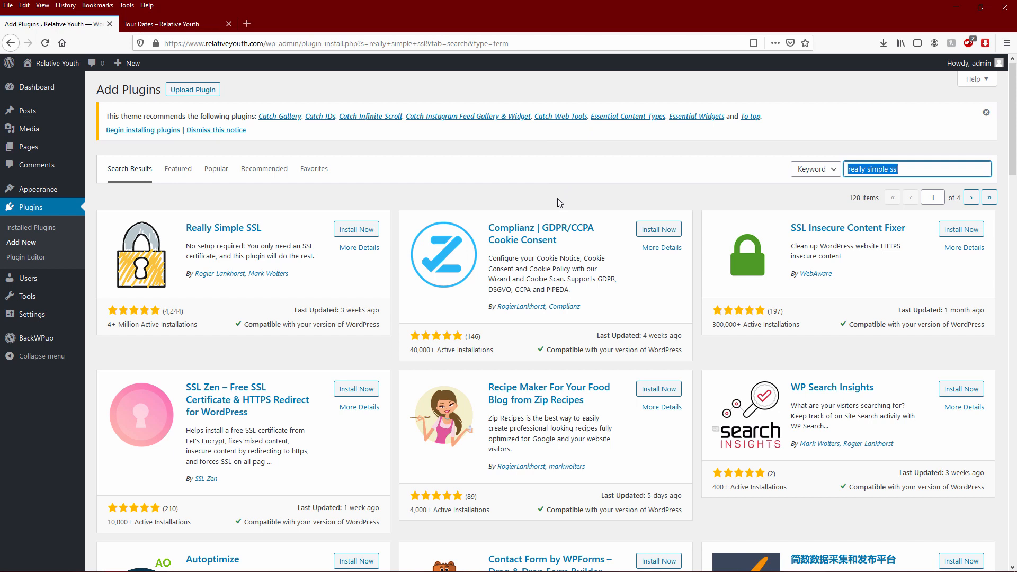
- Search for 'w3', then 'cache', listing 3,498 results led by LiteSpeed Cache and W3 Total Cache
type("w3")
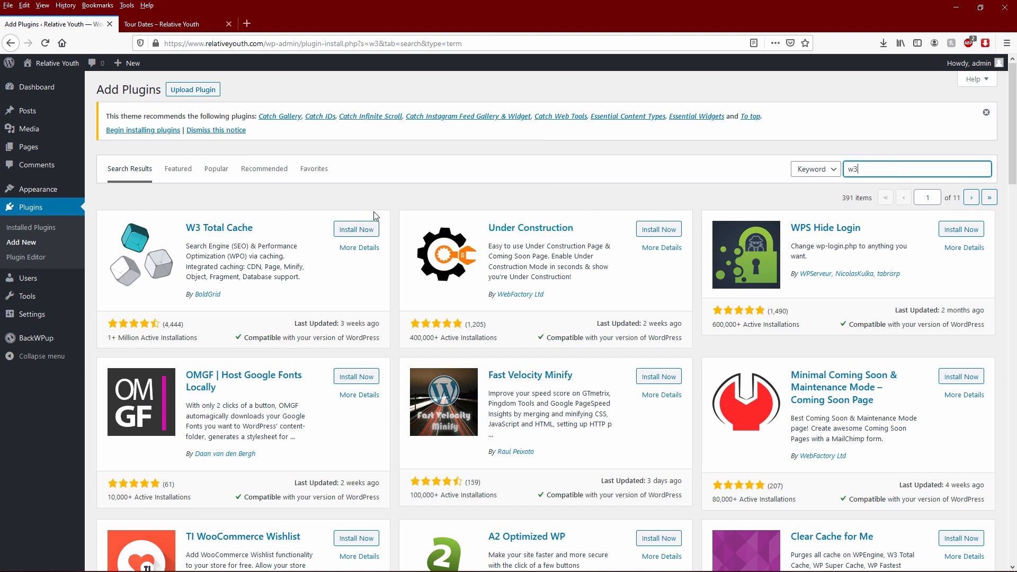
double_click(887, 165)
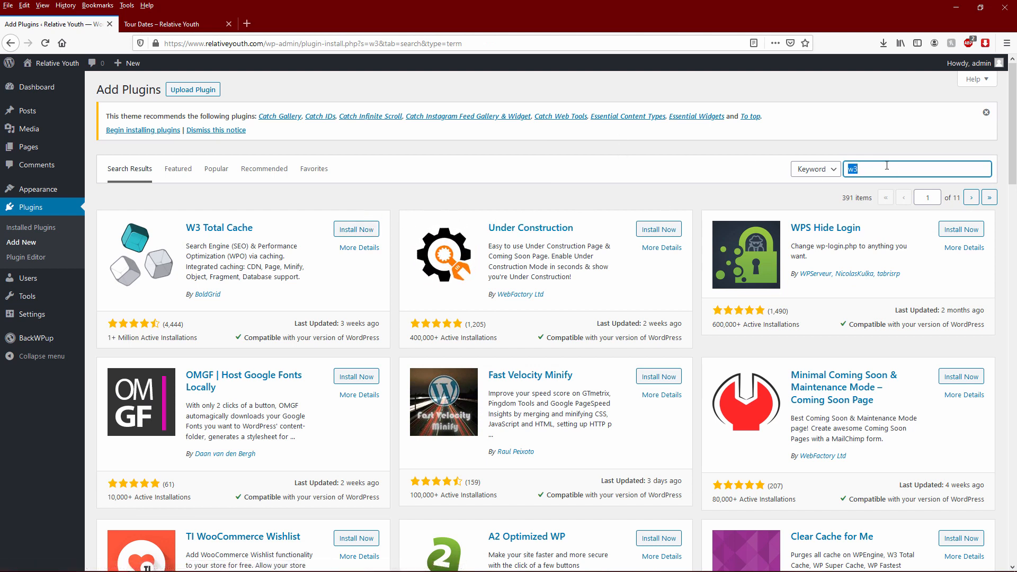
type("cache")
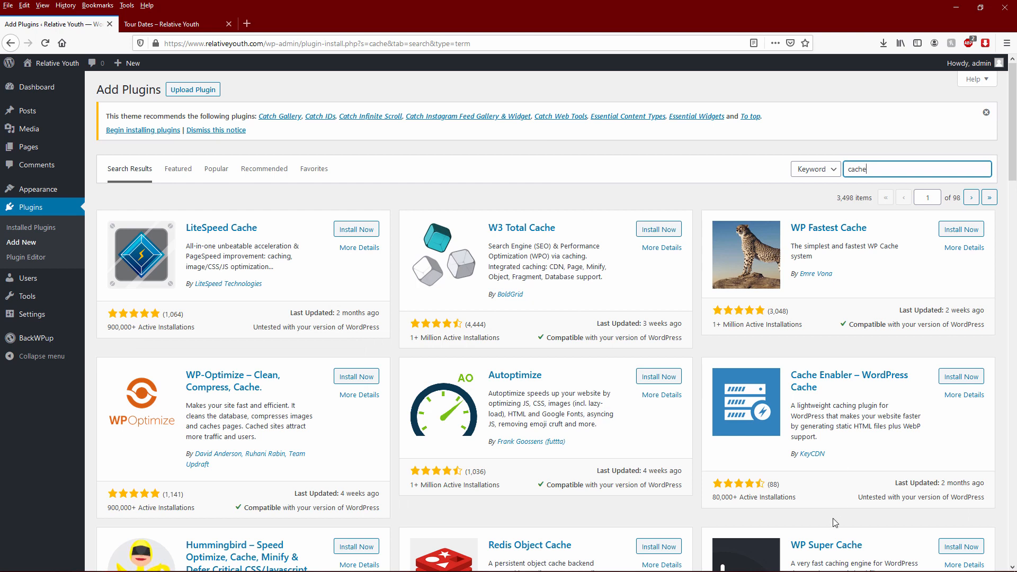
left_click(560, 200)
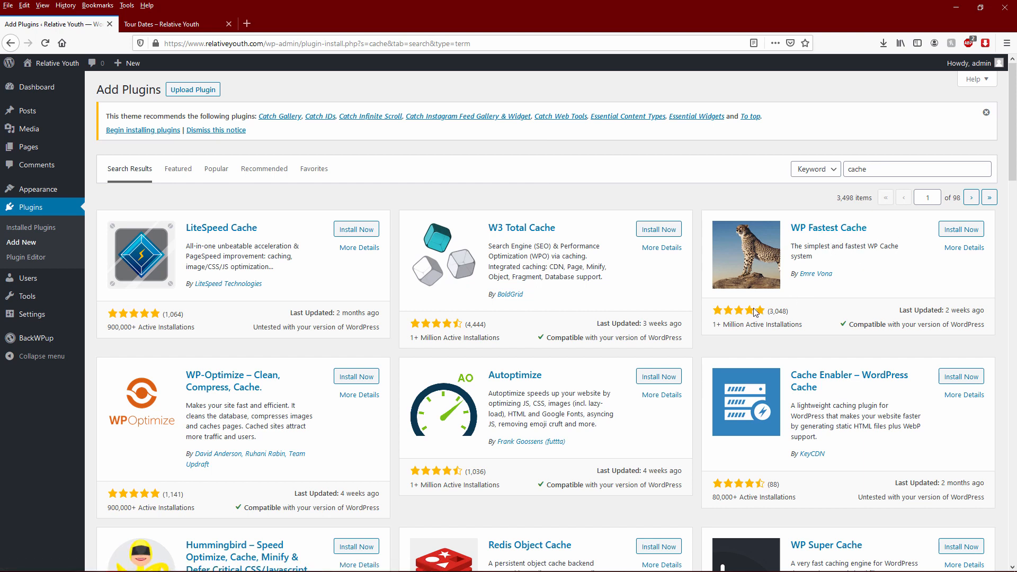
double_click(874, 168)
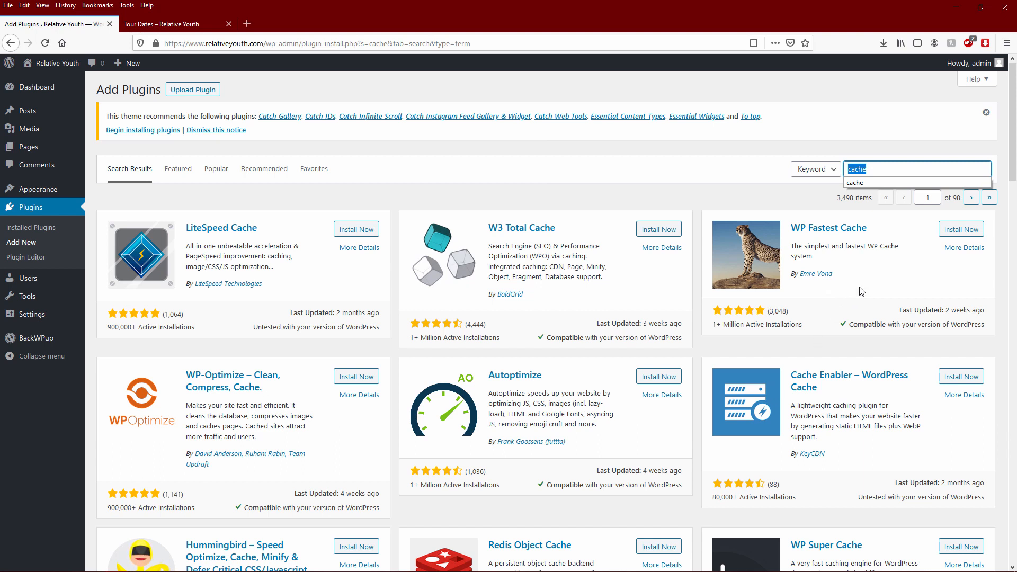
- Search plugins for 'yoast seo' and install Yoast SEO from the 630 results
type("yoast seo")
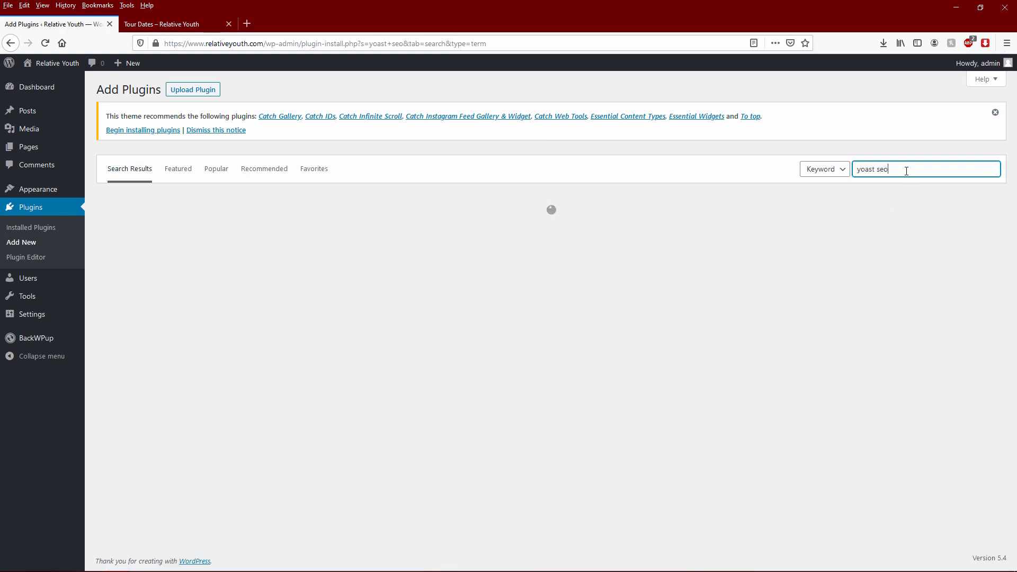
left_click(911, 169)
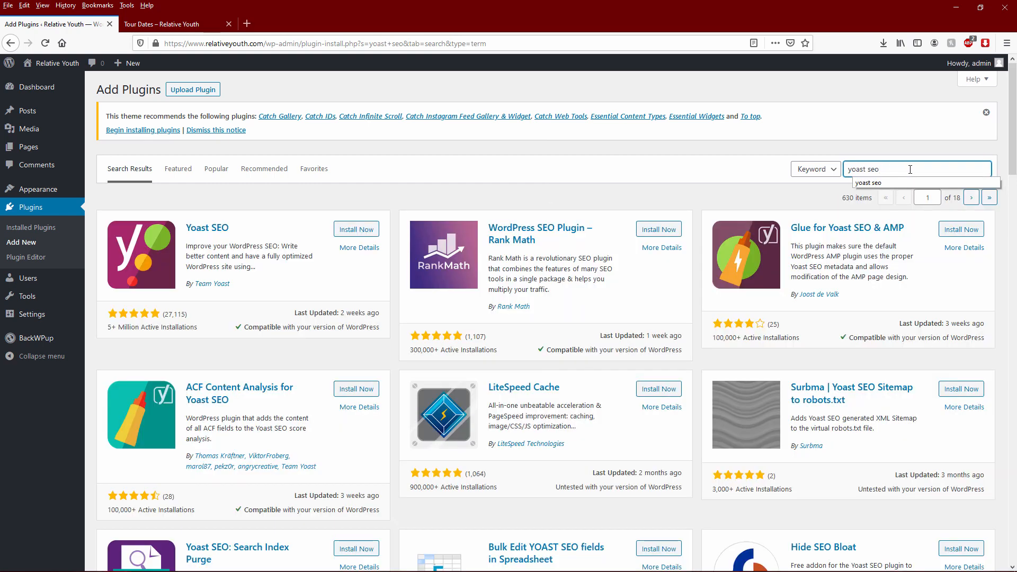
left_click(512, 204)
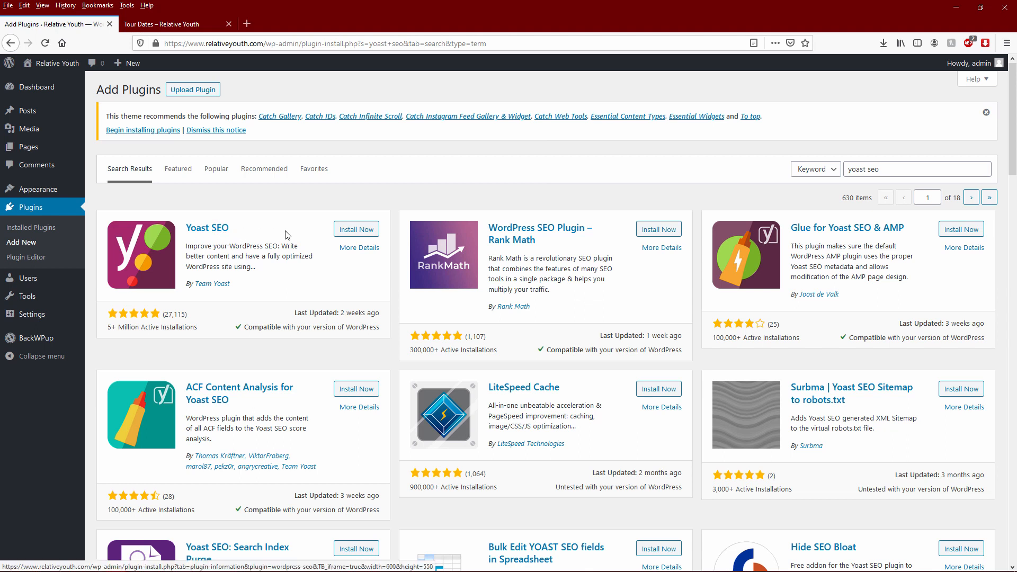
left_click(344, 232)
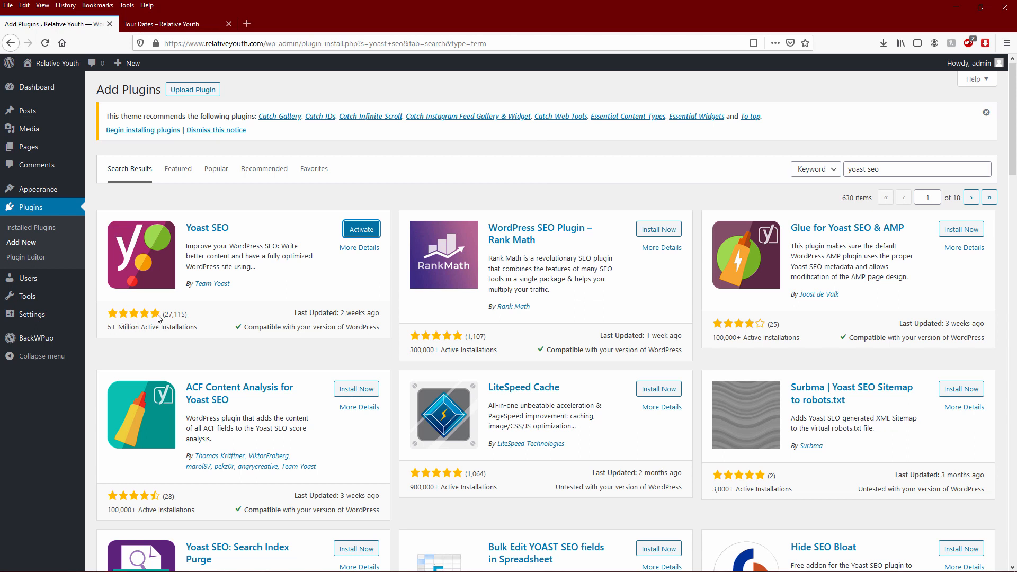
- Activate Yoast SEO, confirm it in the Plugins tab, and edit the Tour Dates page
left_click(357, 231)
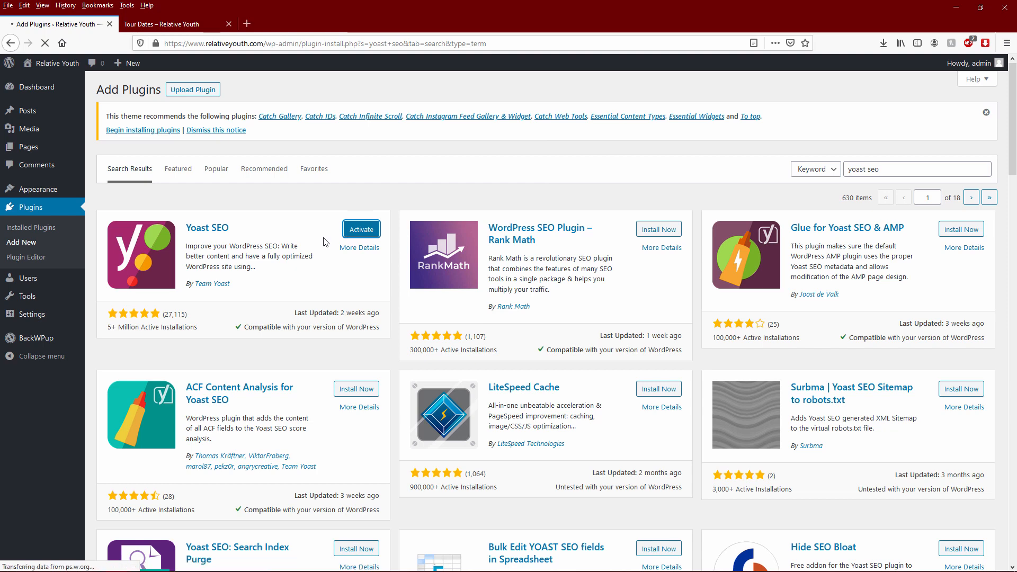
left_click(162, 24)
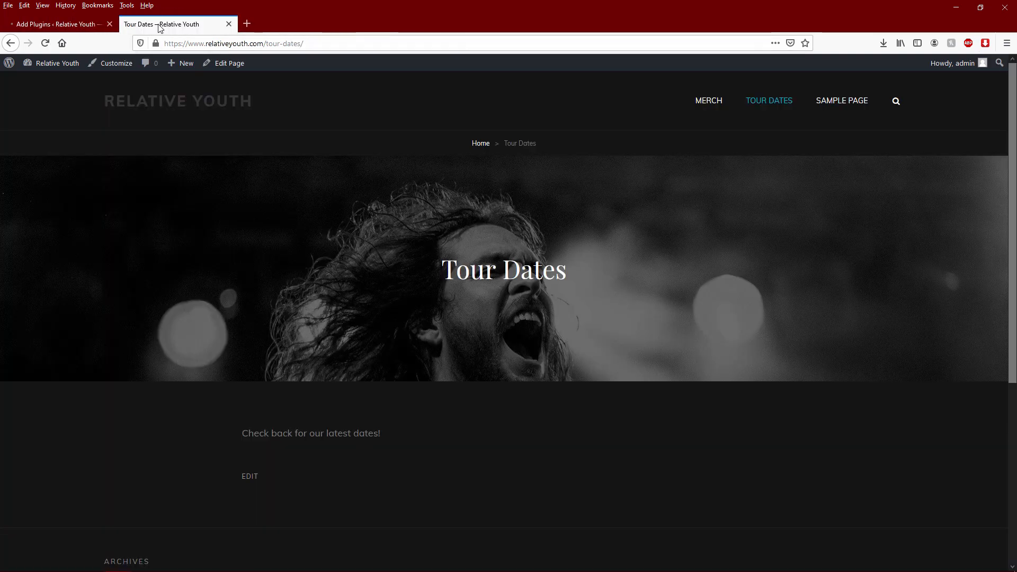
left_click(223, 66)
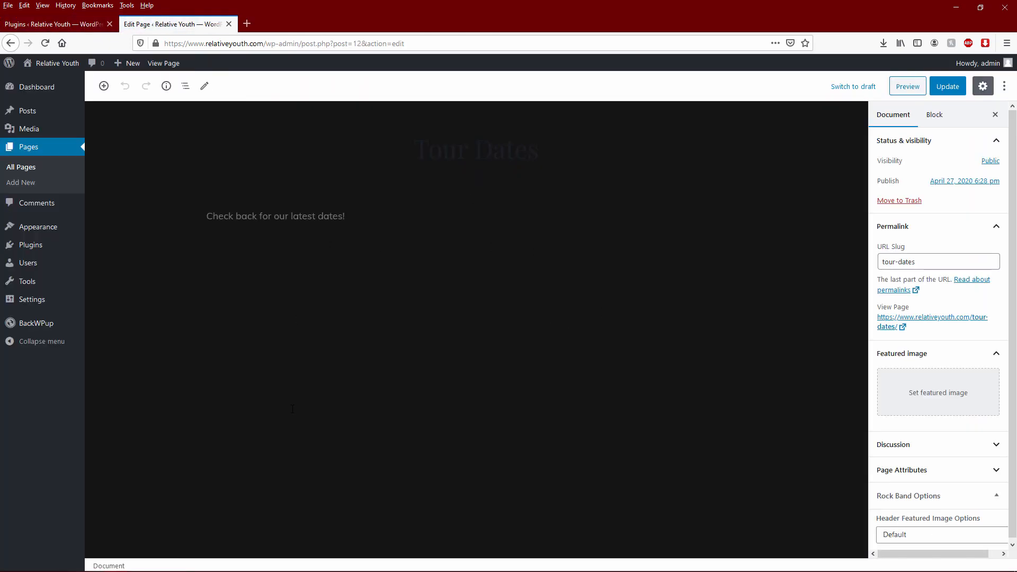
left_click(52, 24)
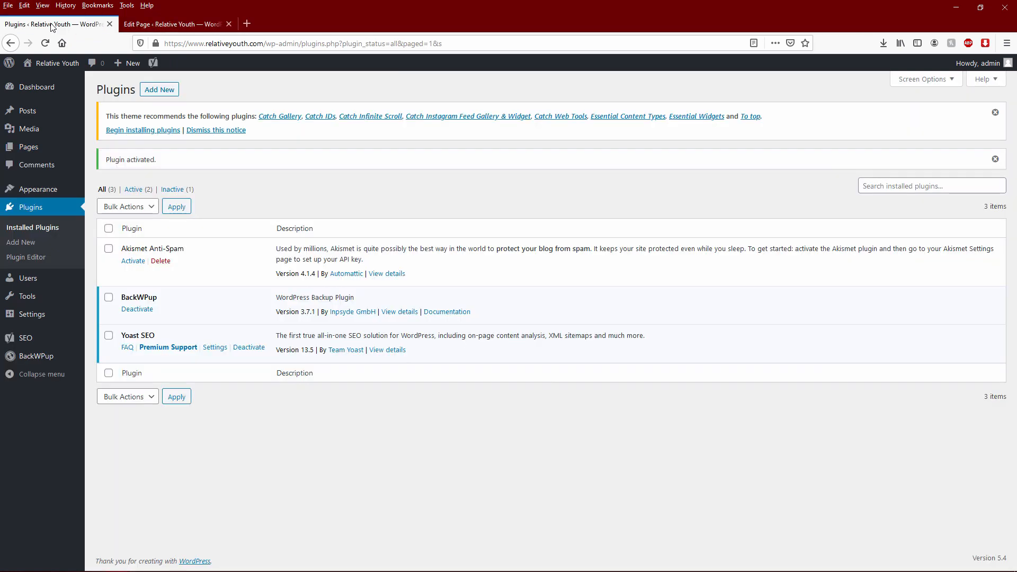
left_click(152, 32)
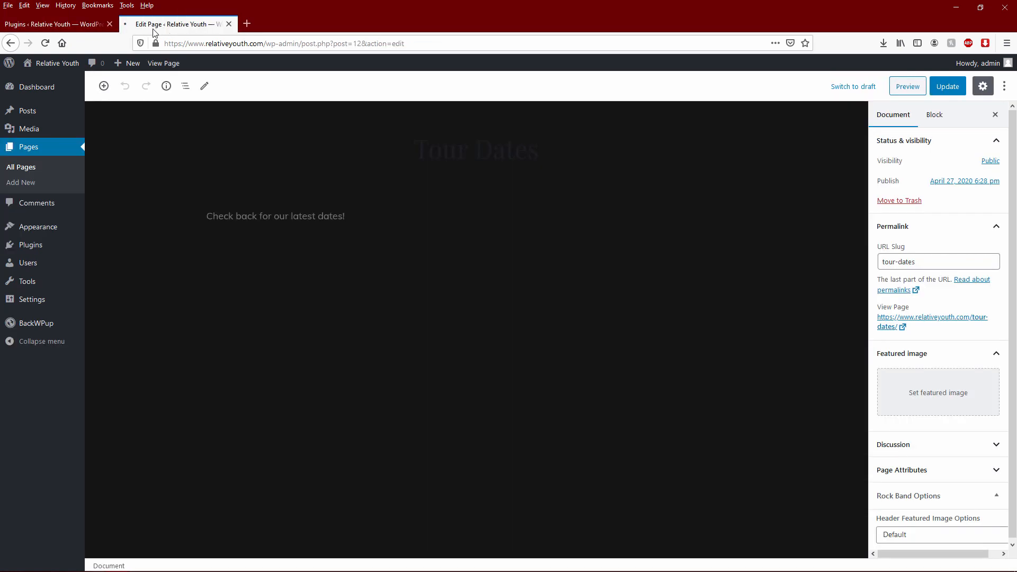
- Reload the Tour Dates editor and scroll to Yoast SEO's empty Focus keyphrase field
key("F5")
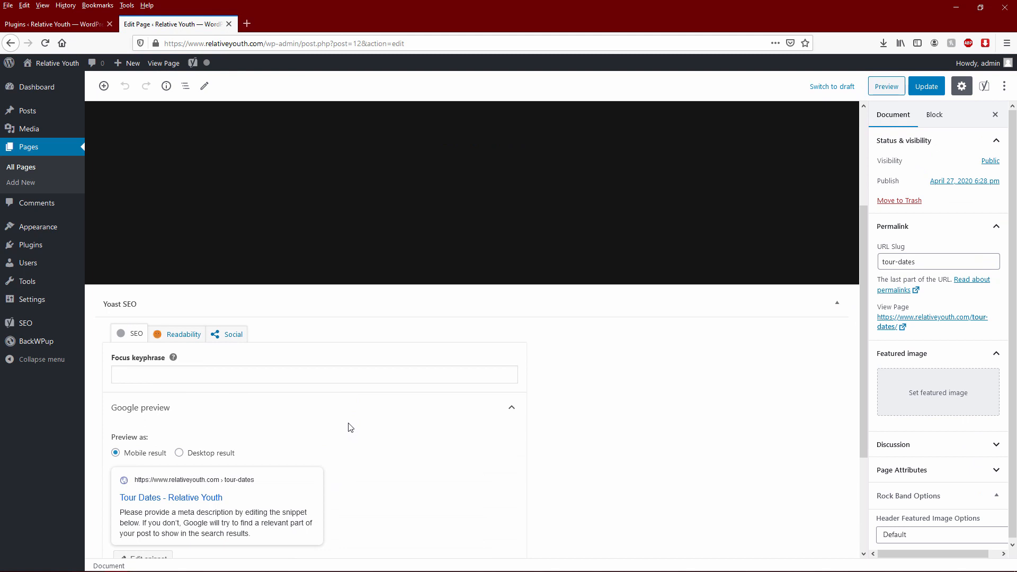
left_click(266, 377)
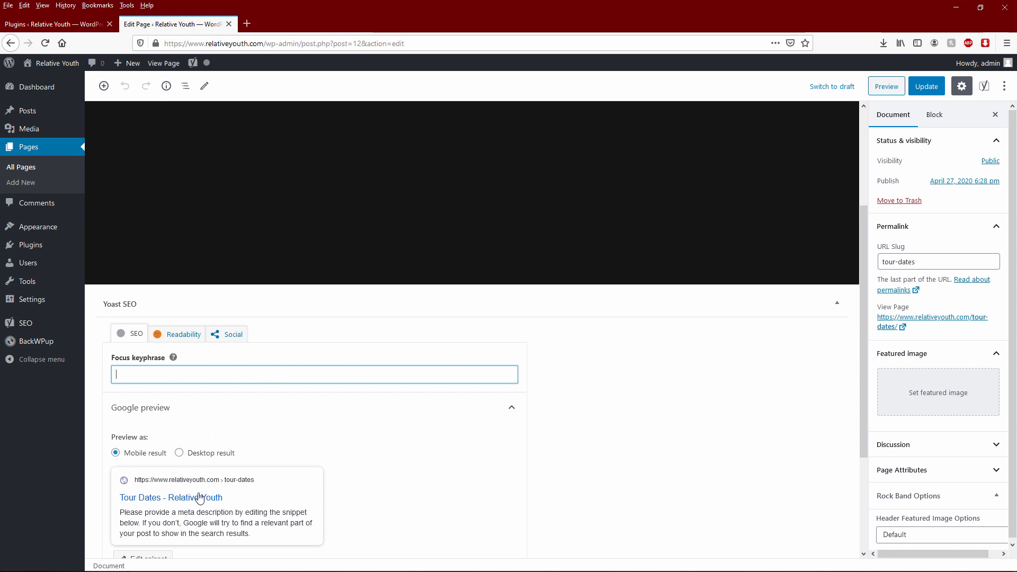
scroll(201, 493, "down", 3)
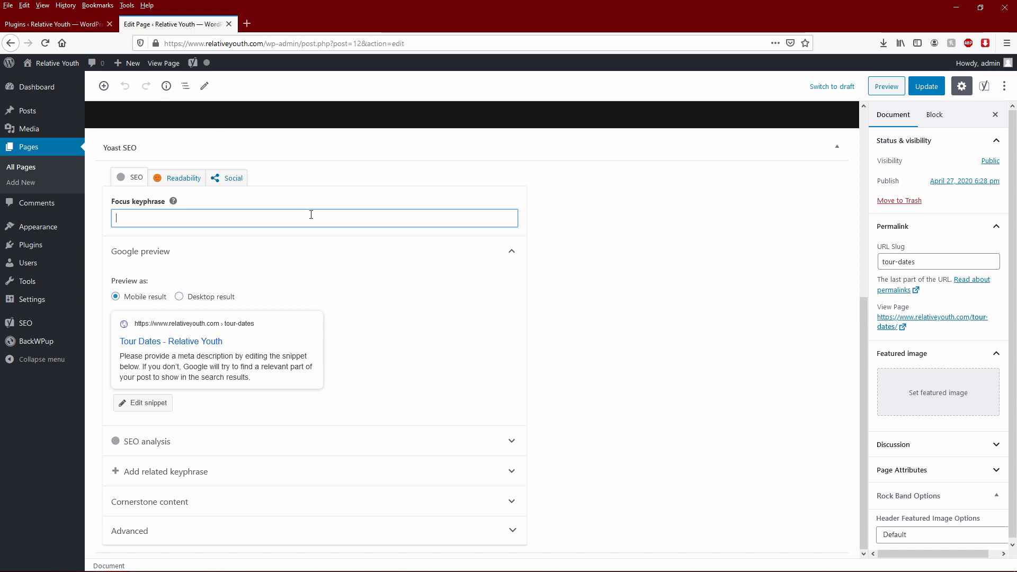
scroll(346, 219, "up", 6)
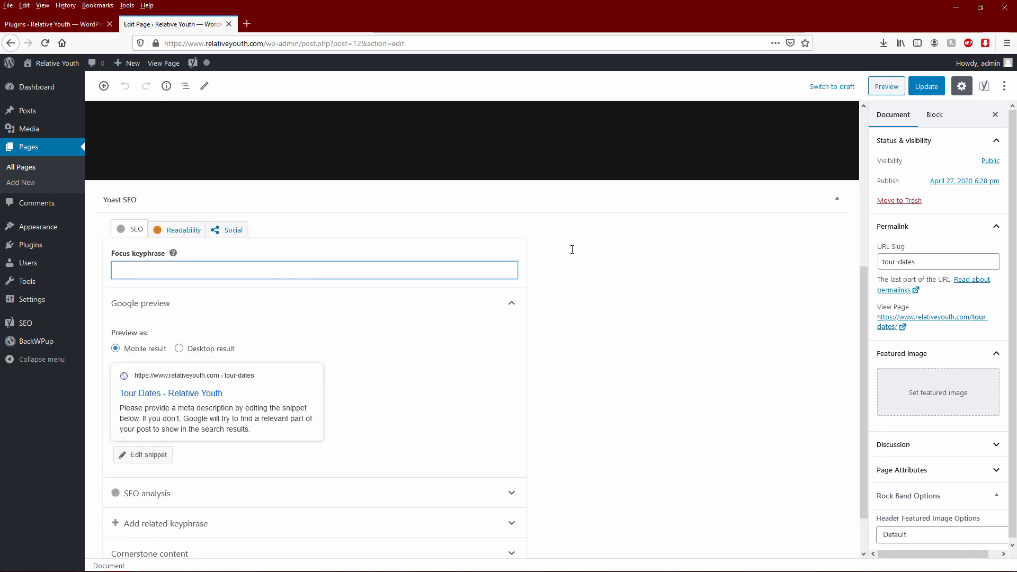
scroll(618, 331, "down", 6)
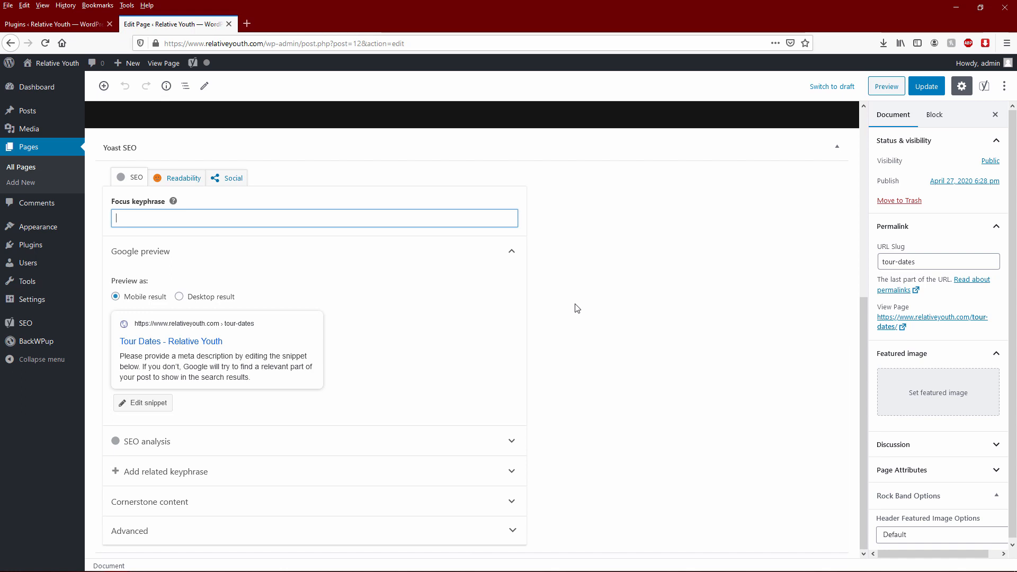
- Enter 'our album title' as the focus keyphrase and review the expanded SEO analysis
type("o")
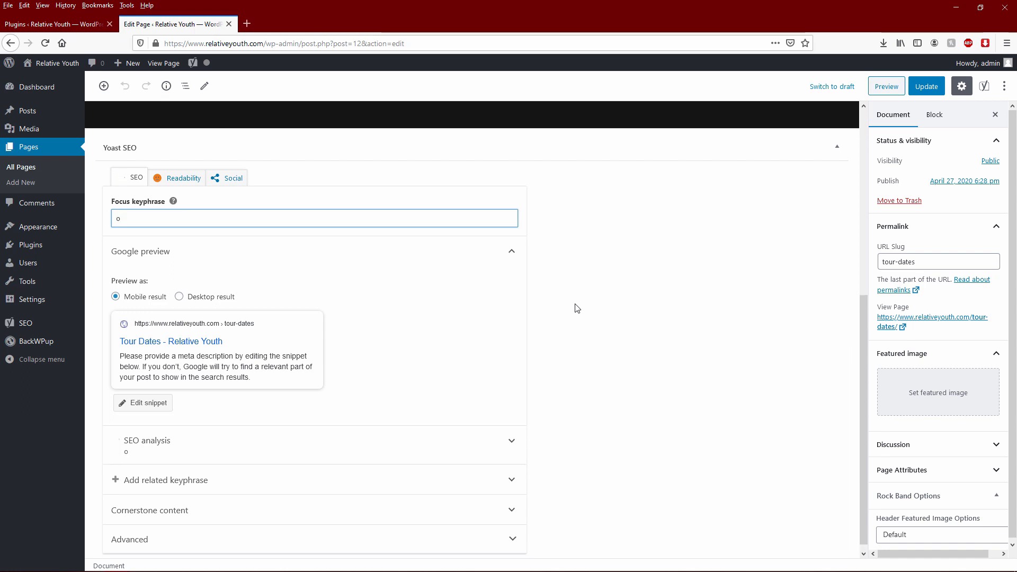
type("ur album title")
left_click(577, 308)
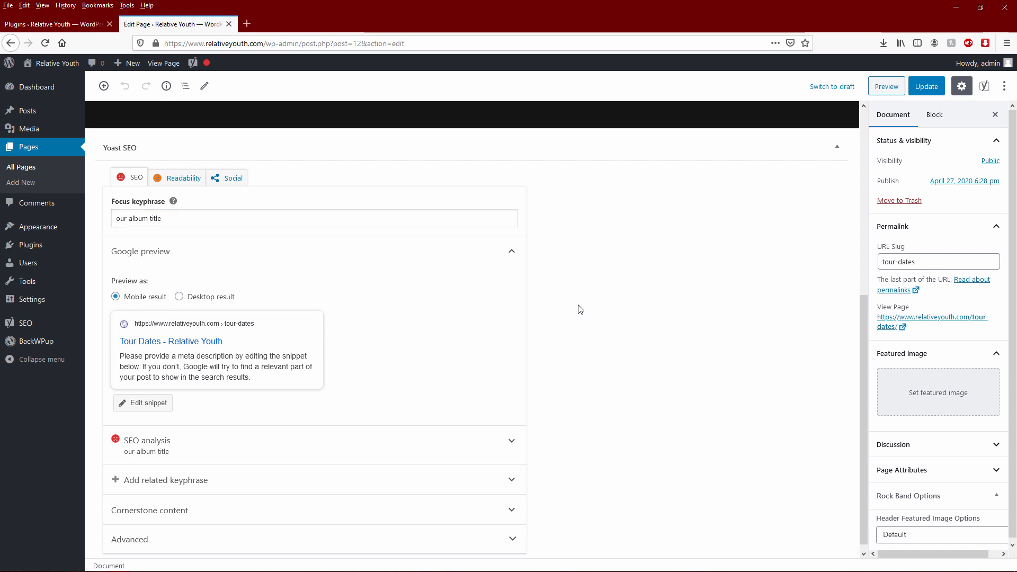
left_click(185, 218)
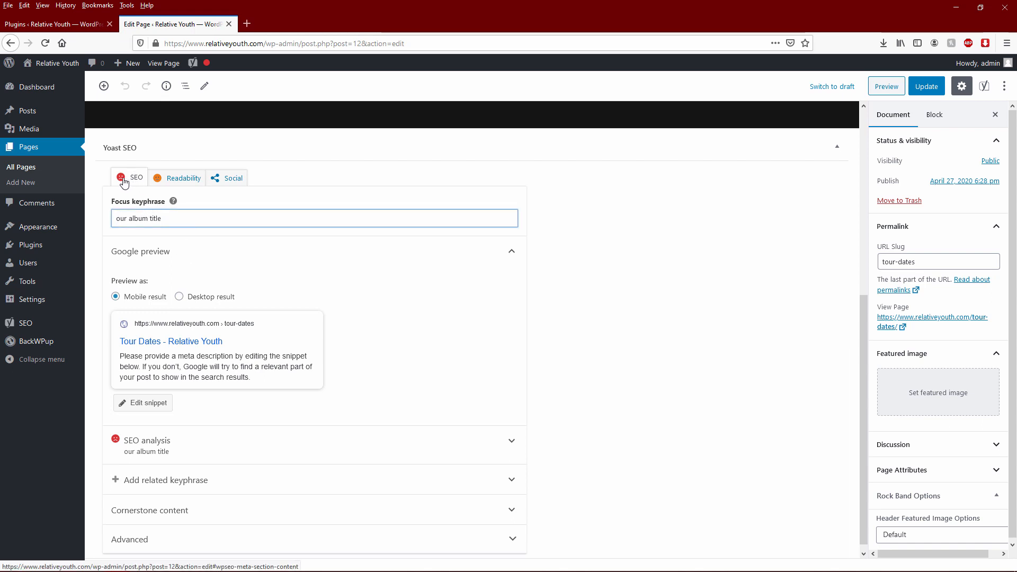
left_click(196, 448)
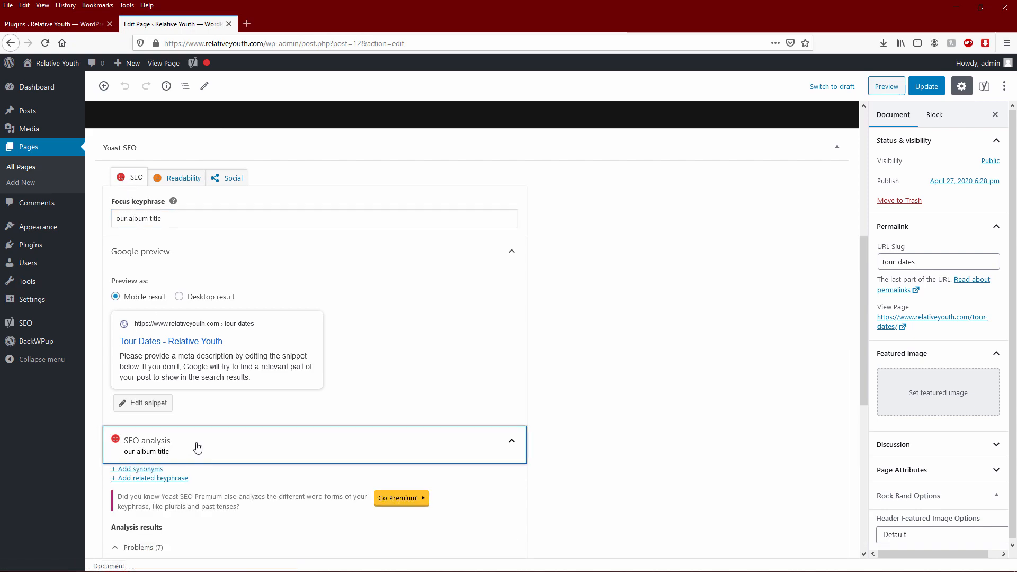
scroll(265, 414, "down", 5)
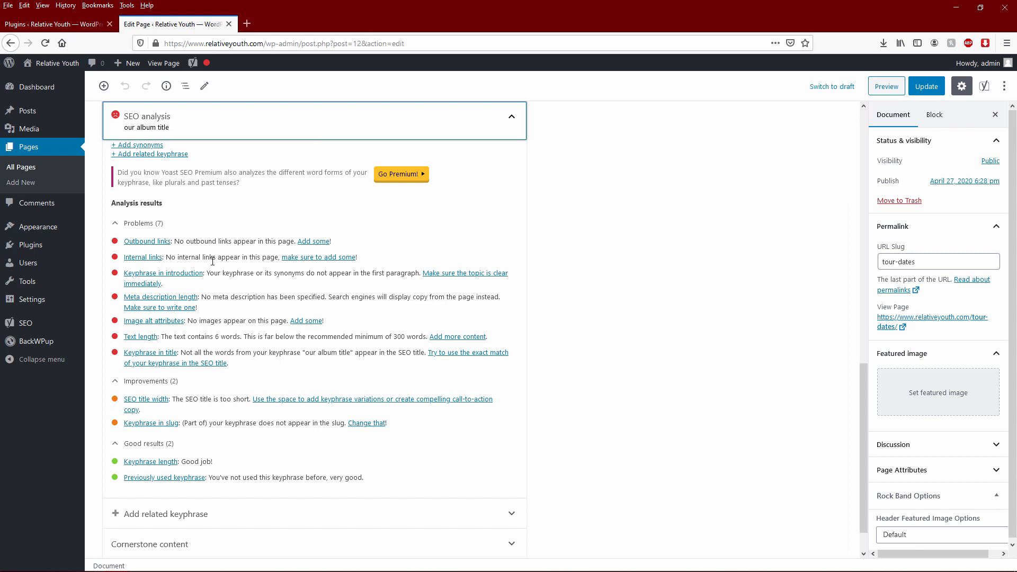
left_click(239, 276)
scroll(154, 243, "up", 2)
scroll(261, 411, "down", 2)
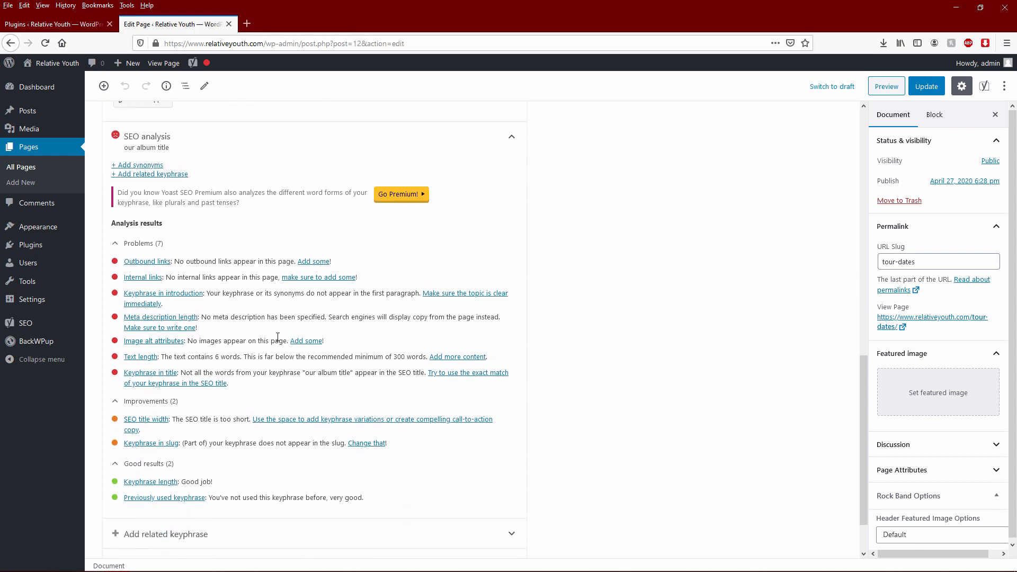
scroll(482, 340, "up", 10)
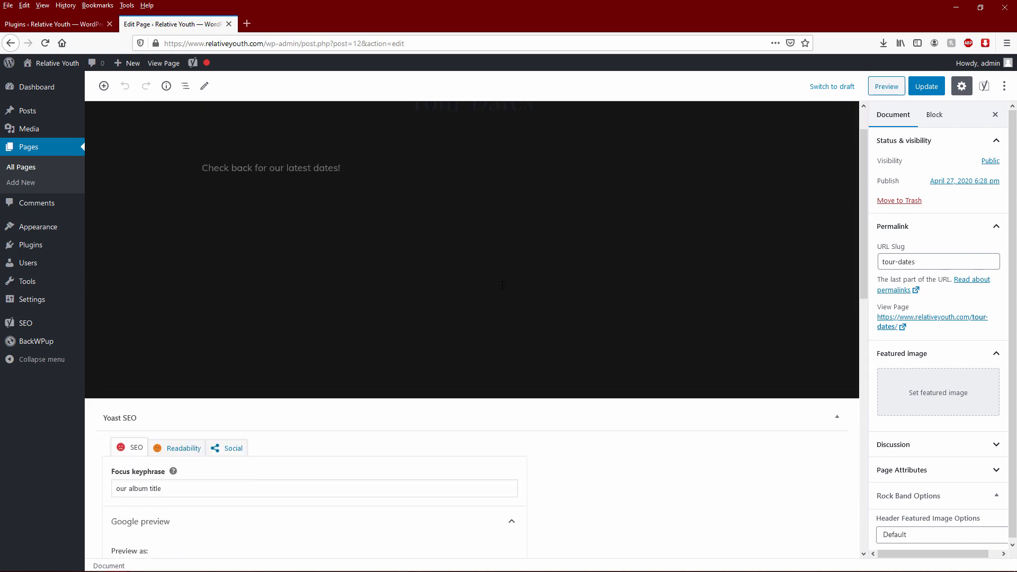
scroll(476, 313, "down", 7)
scroll(544, 354, "up", 8)
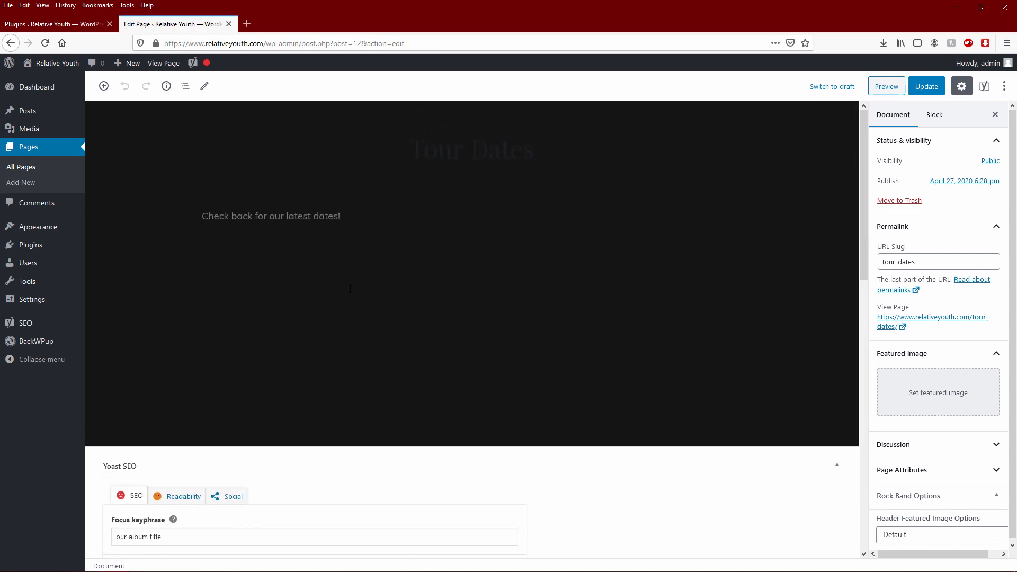
scroll(340, 265, "down", 10)
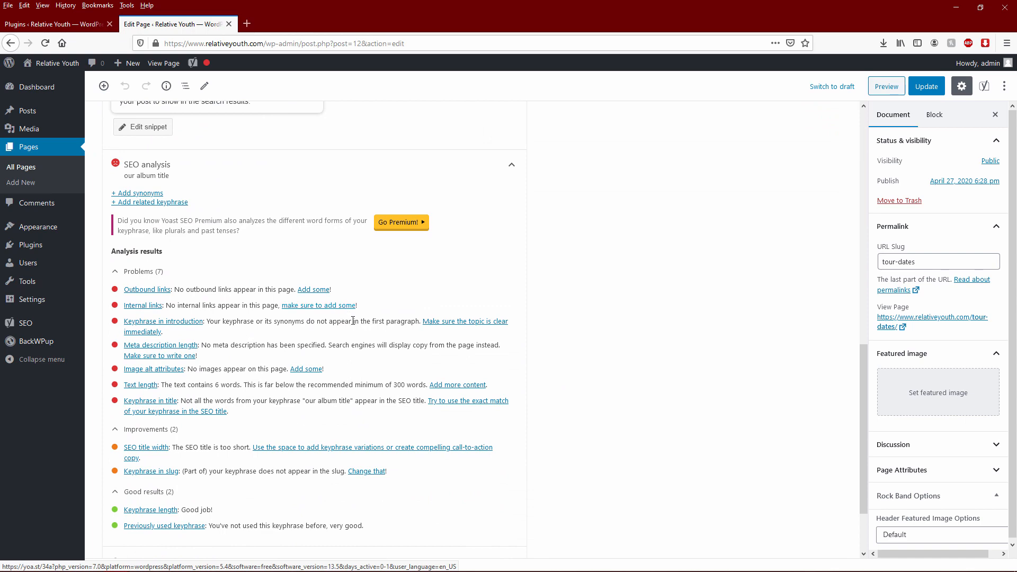
scroll(216, 216, "up", 3)
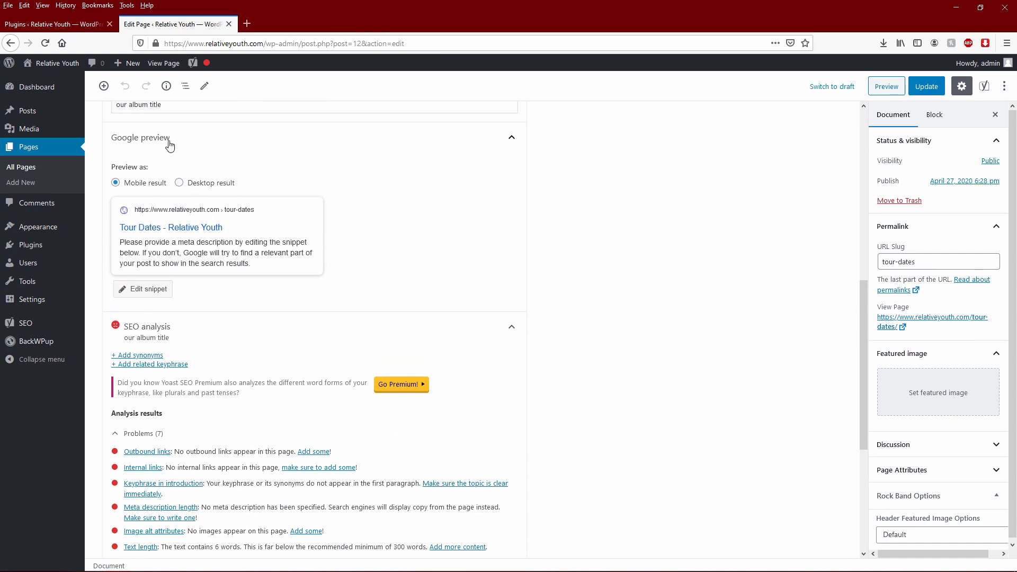
scroll(169, 211, "up", 2)
- Replace the focus keyphrase with 'relative youth tour dates'
triple_click(169, 211)
type("relat")
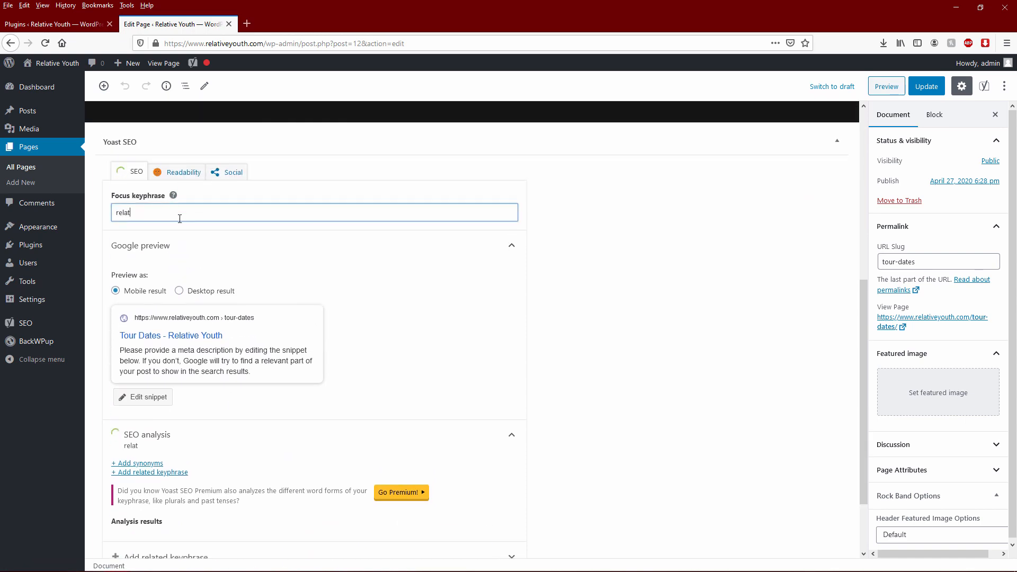
type("ive youth tour dates")
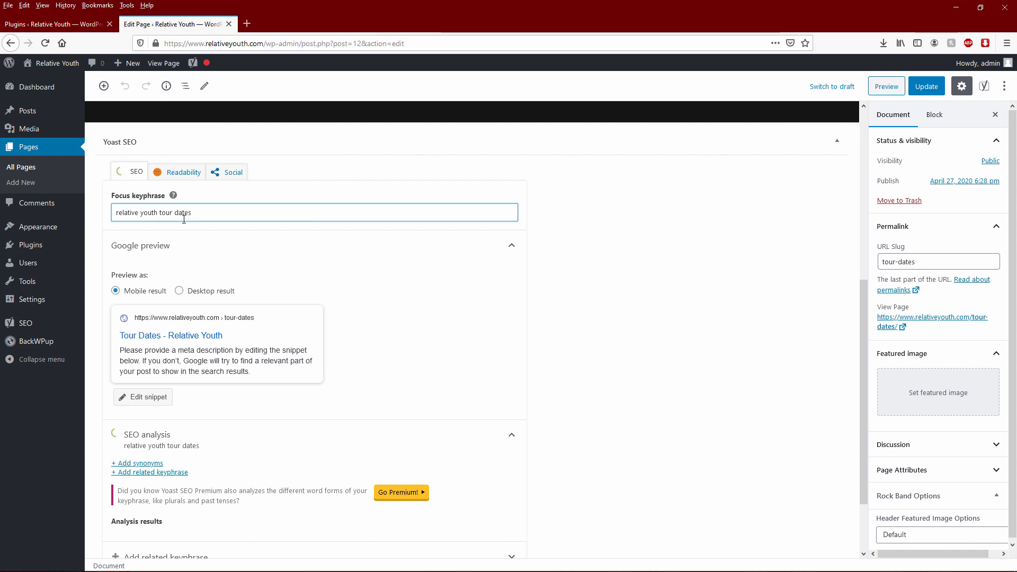
left_click(611, 304)
scroll(328, 241, "up", 5)
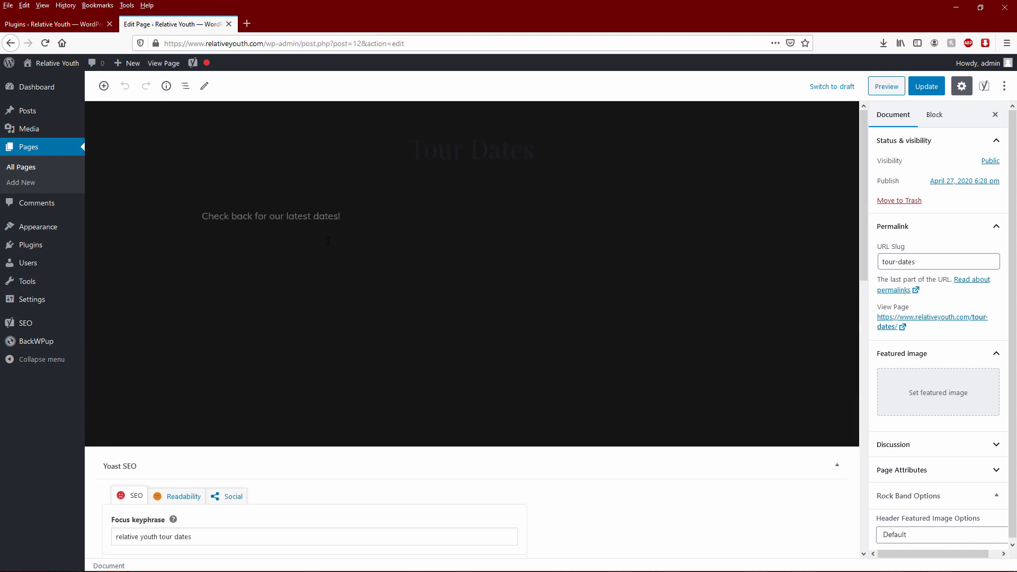
- Retitle the page 'Relative Youth Tour Dates' and make the paragraph read 'Check back for the latest Relative Youth tour dates!'
left_click(416, 151)
type("Relat")
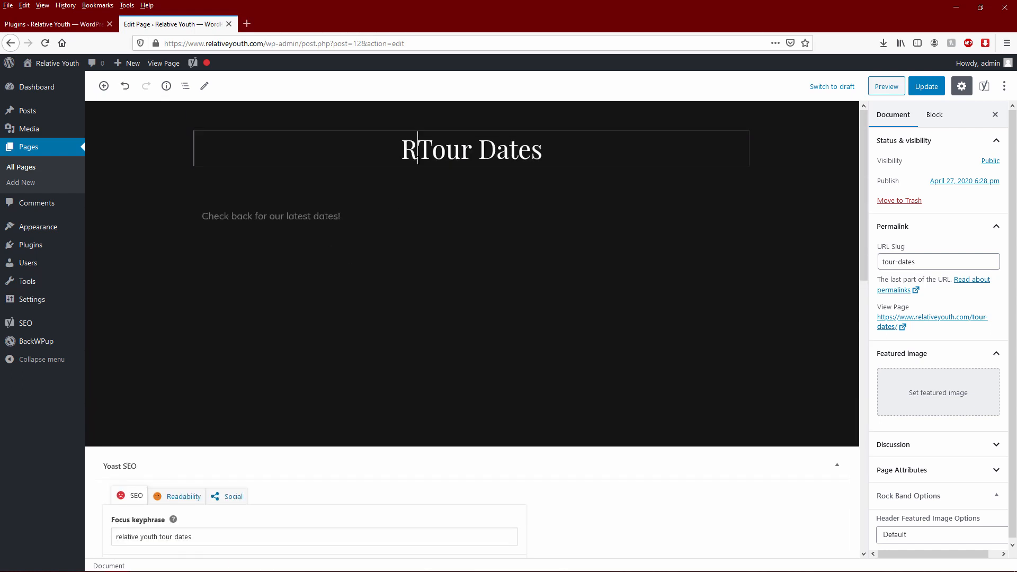
type("ive Youth")
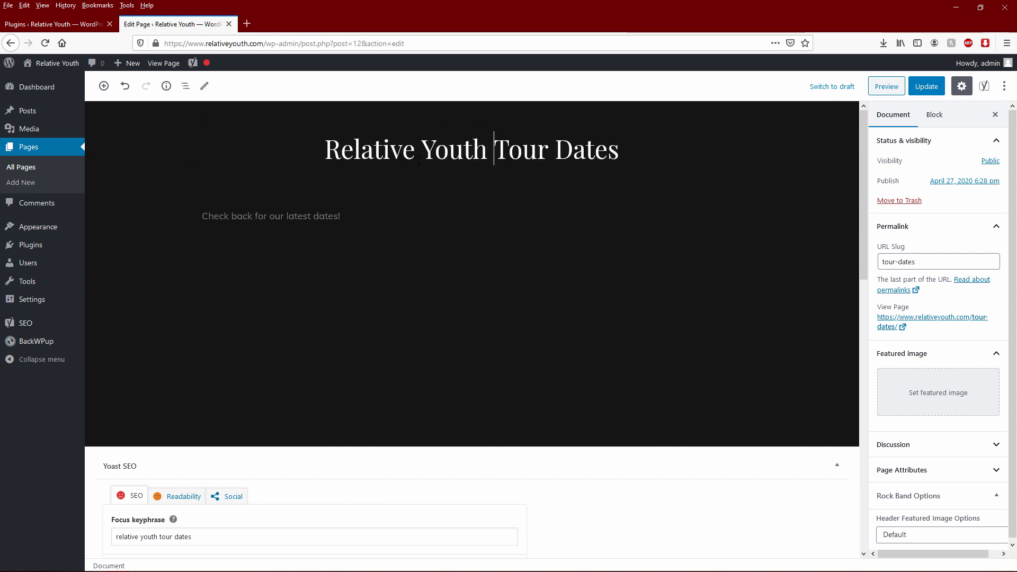
left_click(298, 216)
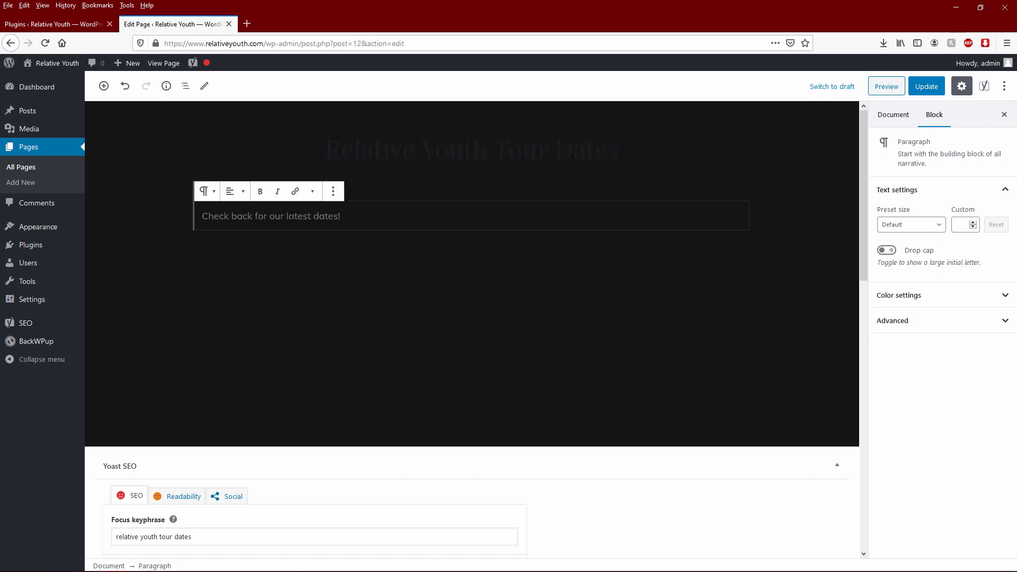
double_click(277, 216)
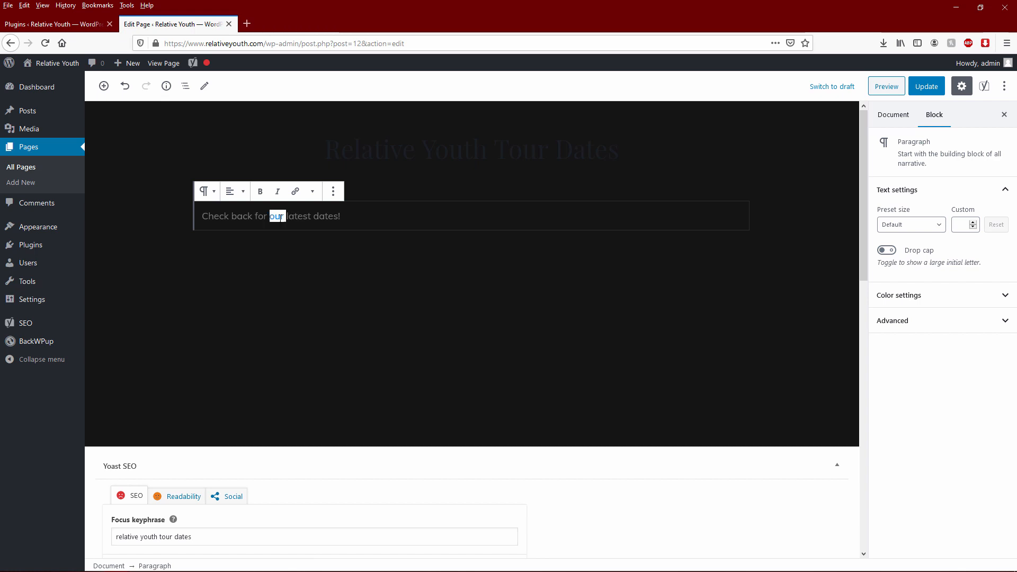
type("the latest ")
type("Relative Youth to")
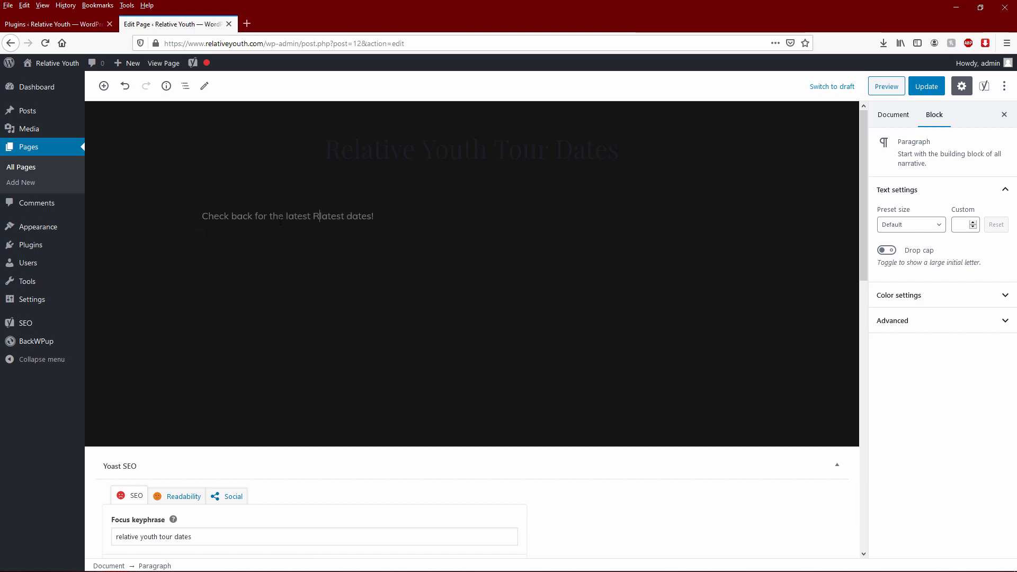
type("ur da")
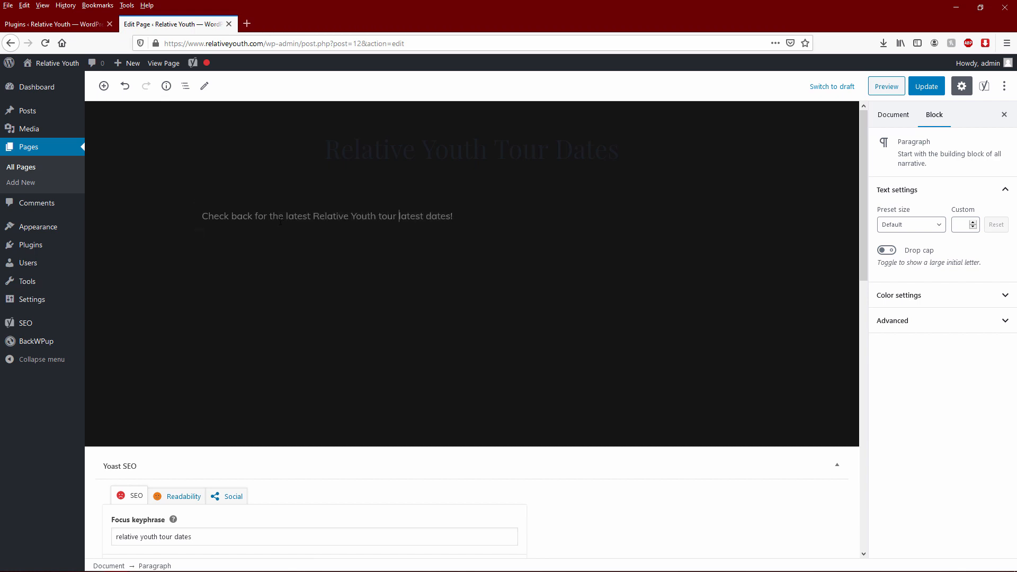
key("Delete")
key("Delete")
key("Delete")
key("Delete")
key("Delete")
key("Delete")
key("Delete")
key("Delete")
key("Delete")
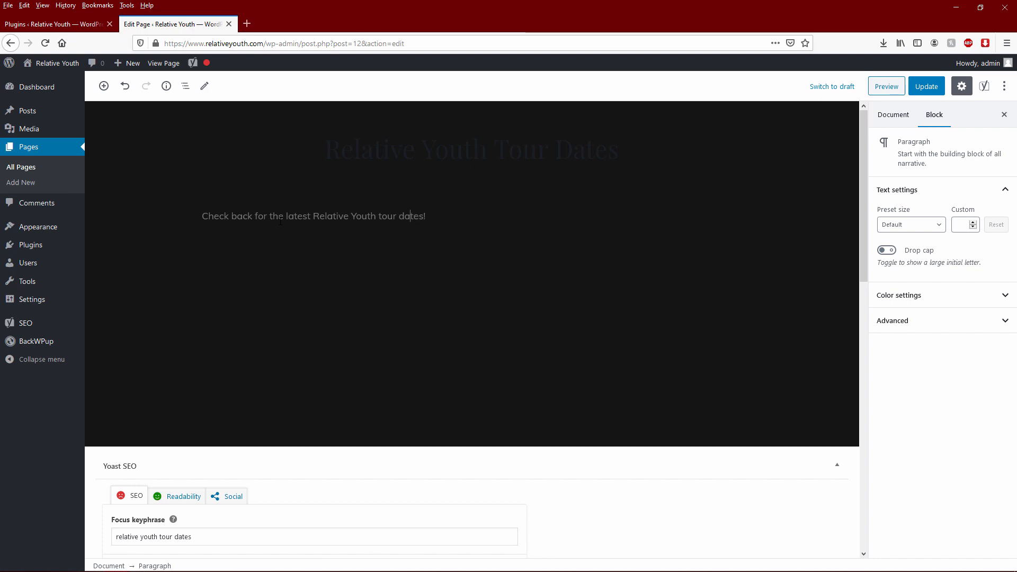
scroll(498, 324, "down", 6)
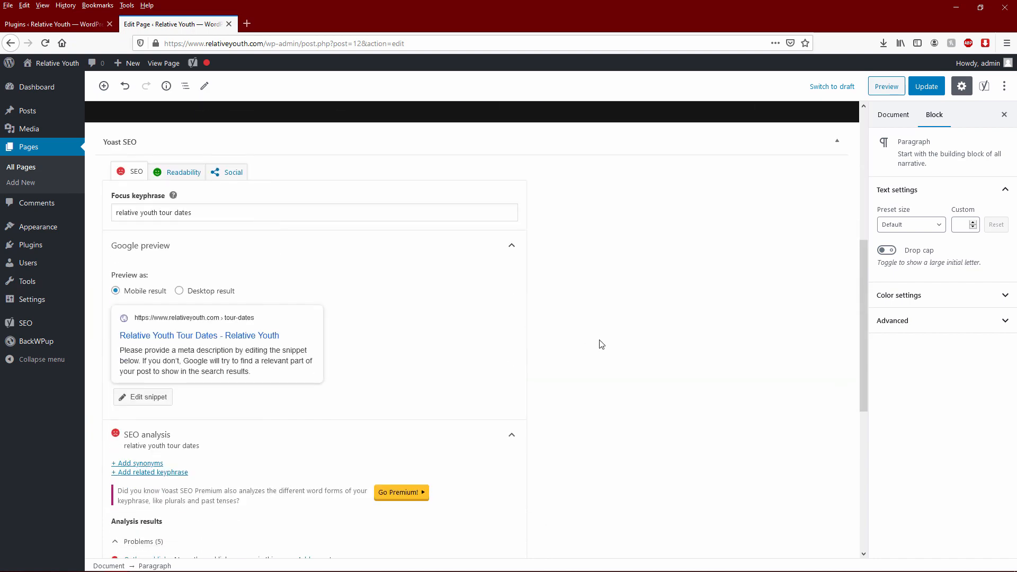
scroll(599, 342, "down", 3)
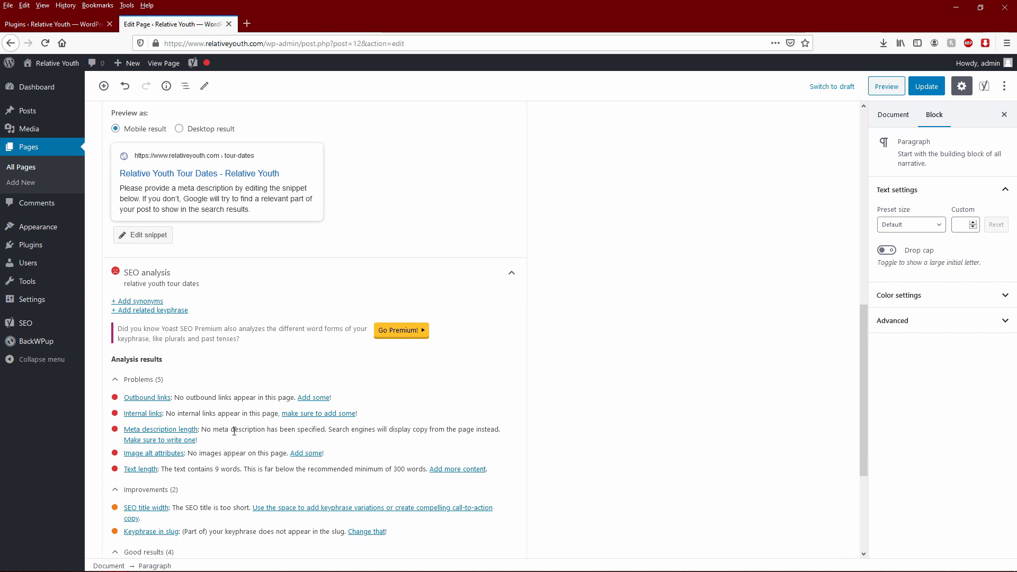
scroll(180, 289, "up", 3)
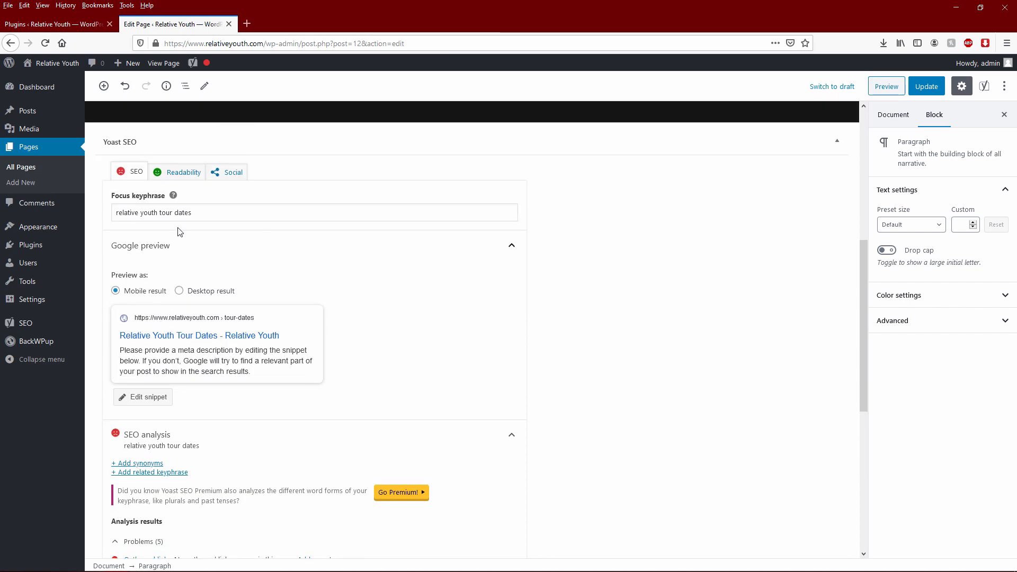
left_click(202, 213)
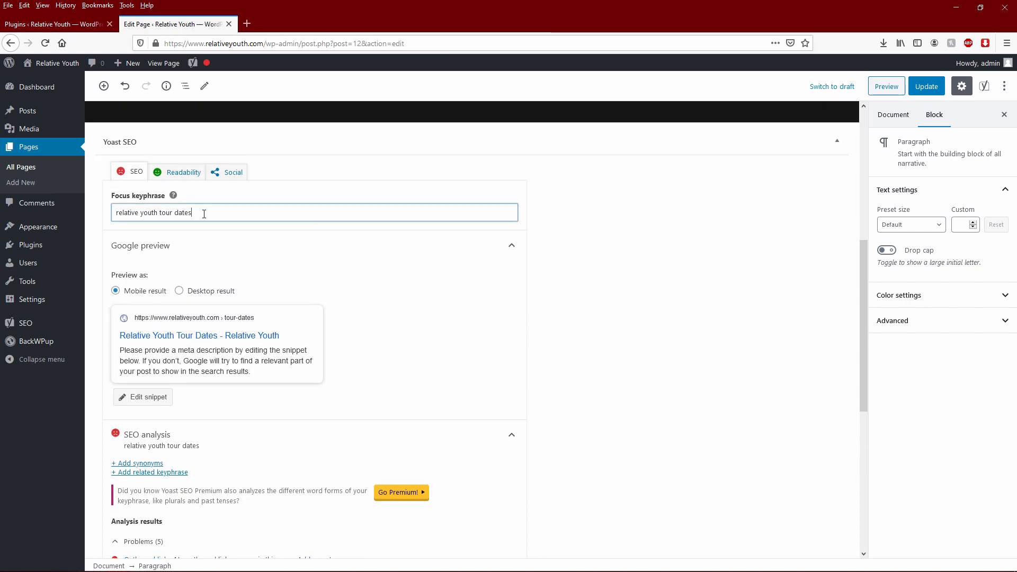
left_click(601, 308)
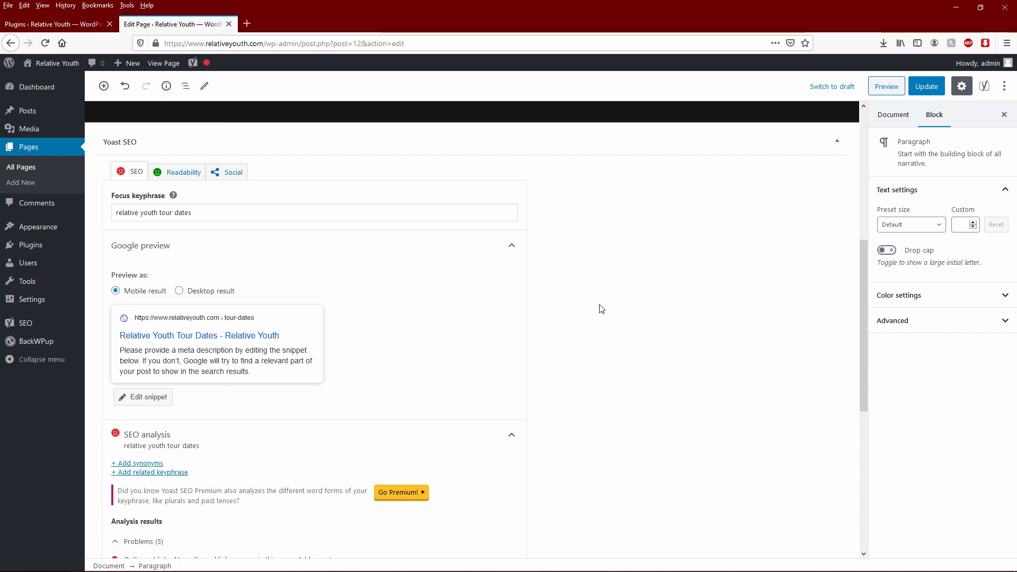
scroll(629, 310, "up", 6)
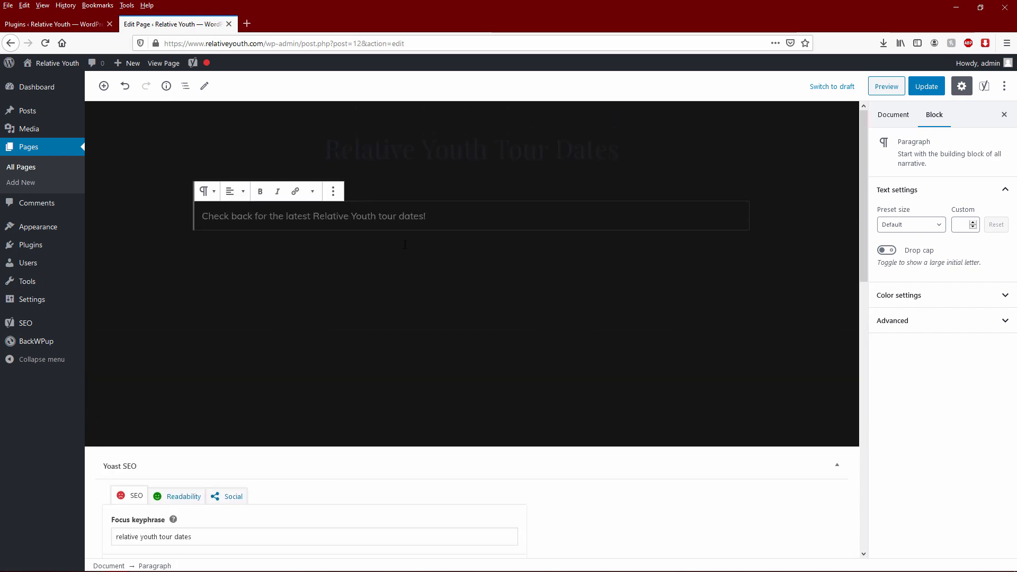
- View the live Relative Youth homepage, with its Merch, Tour Dates and Sample Page menu, in a new browser tab
middle_click(46, 63)
left_click(291, 25)
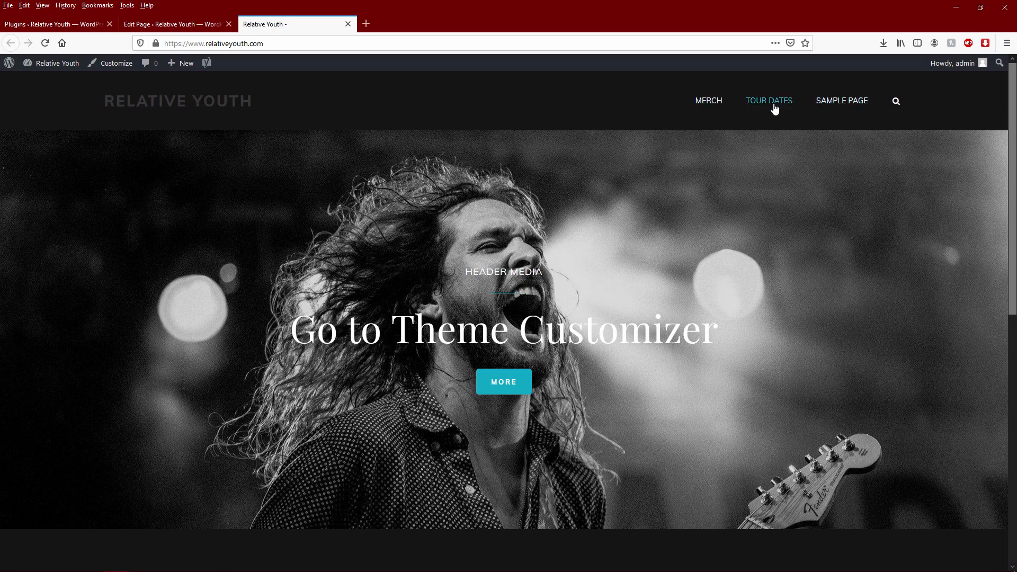
scroll(772, 105, "down", 5)
scroll(781, 129, "up", 6)
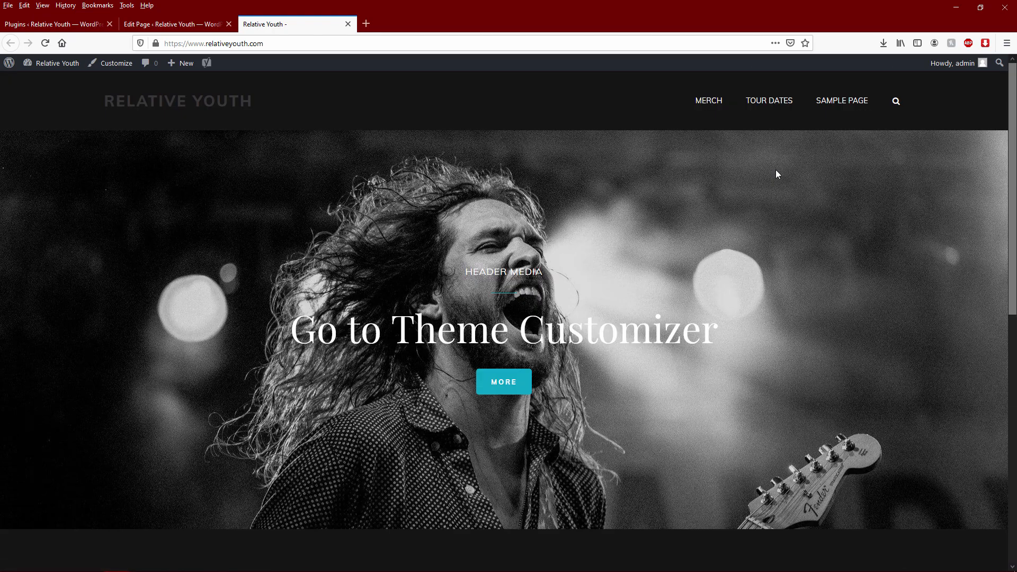